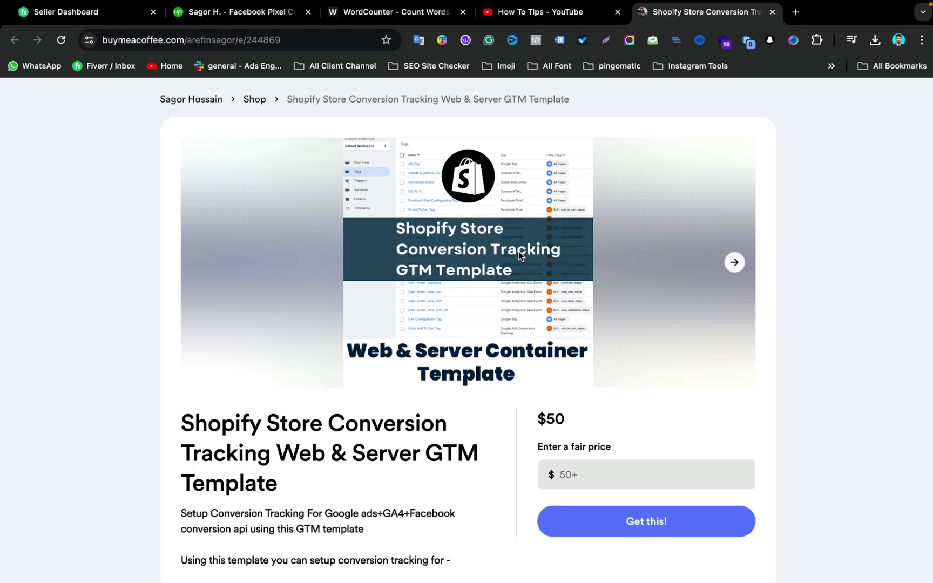
Review the product page of the Shopify Store Conversion Tracking Web & Server GTM Template
scroll(520, 255, "up", 2)
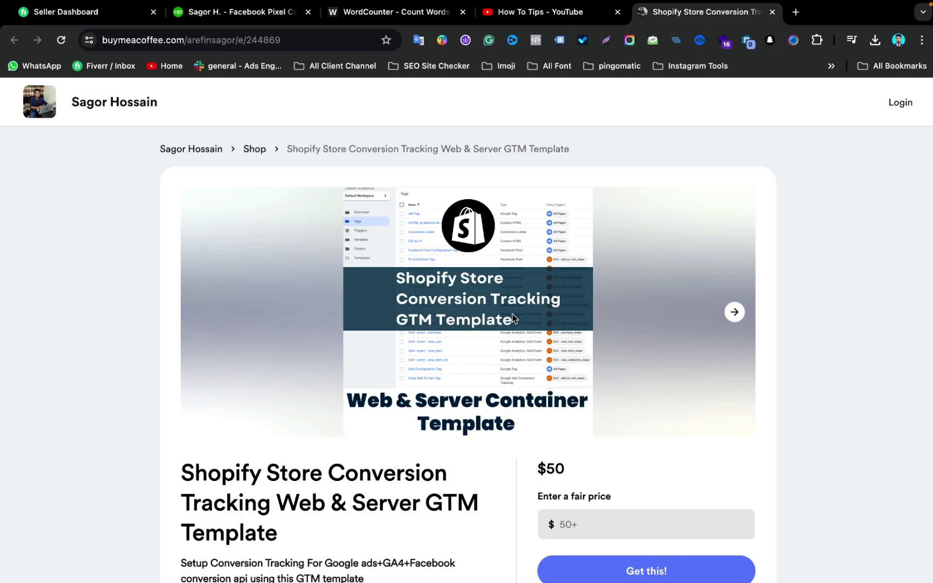
scroll(449, 341, "down", 4)
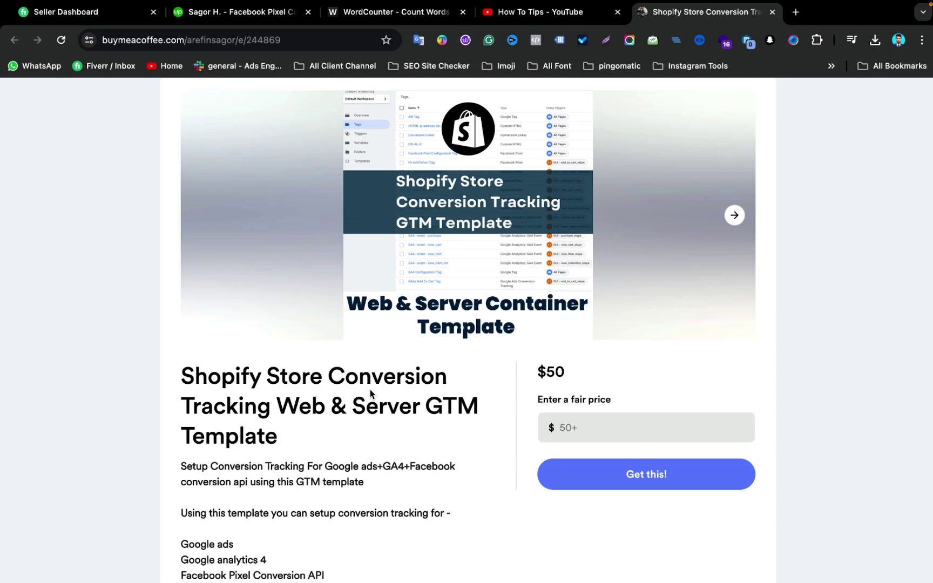
scroll(370, 394, "up", 4)
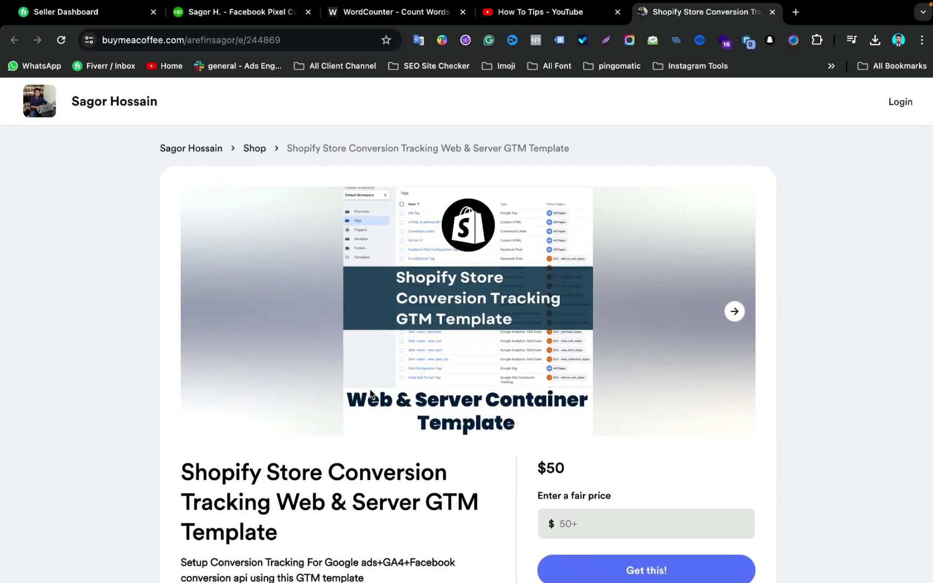
scroll(370, 393, "down", 5)
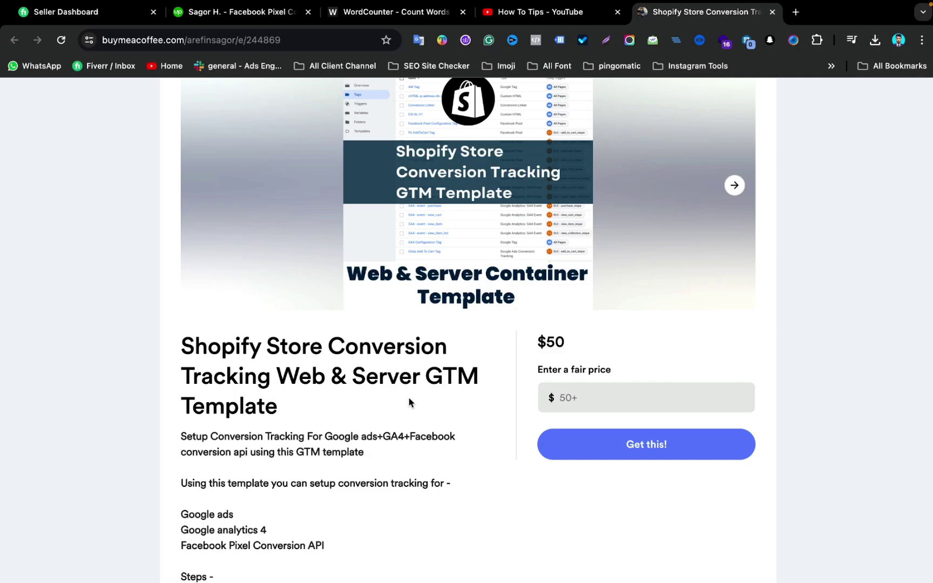
Look over the MixMaximo store admin, the Mixmaximo web and server Tag Manager containers, and the Stape dashboard
key("super+2")
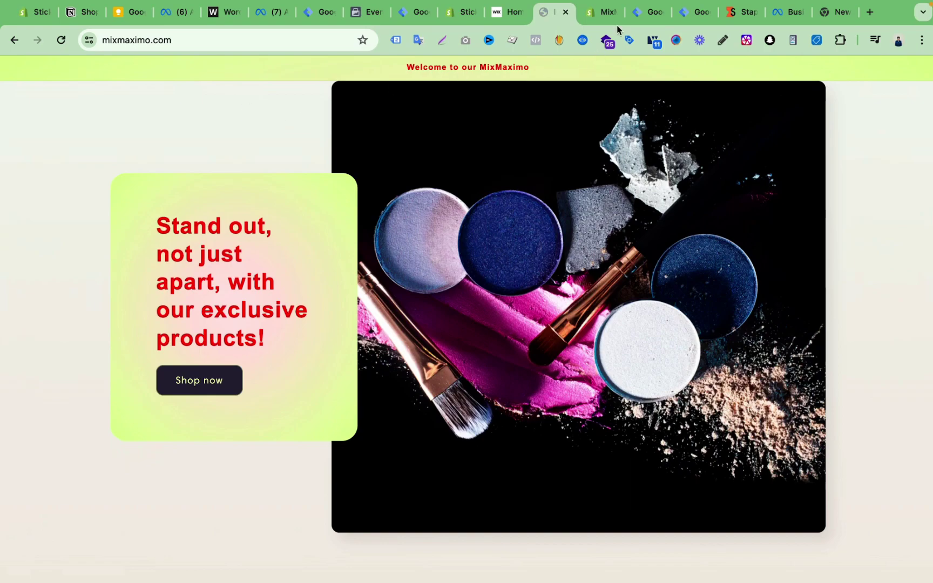
left_click(602, 13)
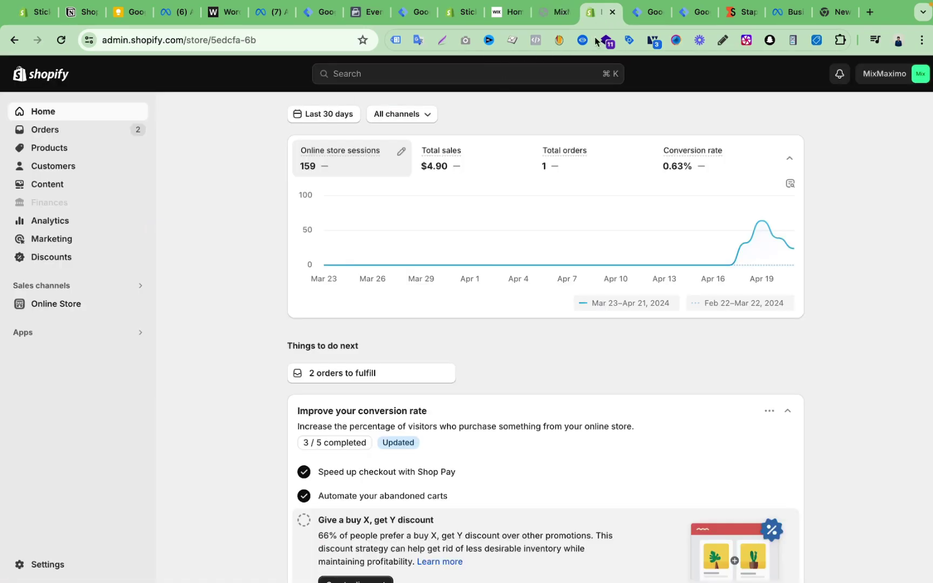
left_click(647, 14)
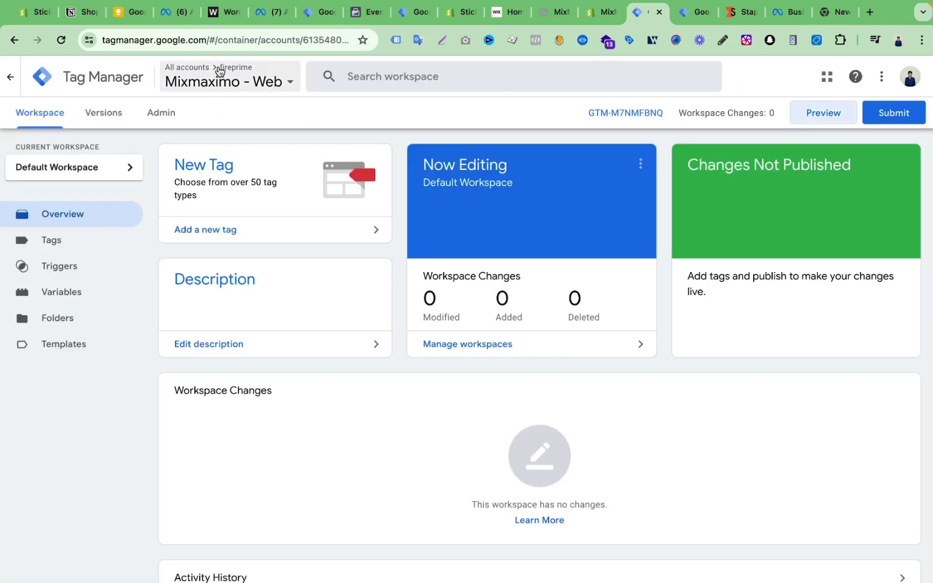
left_click(680, 17)
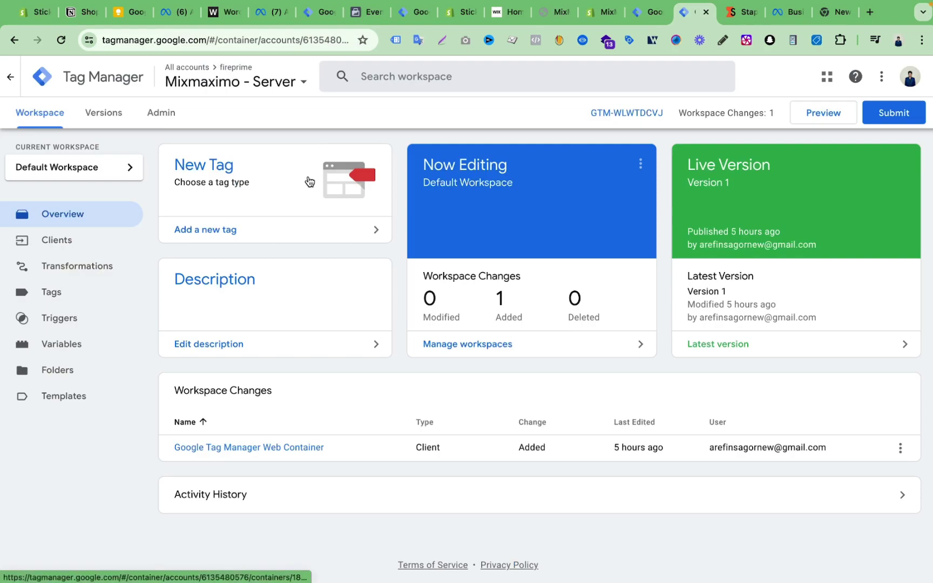
left_click(744, 12)
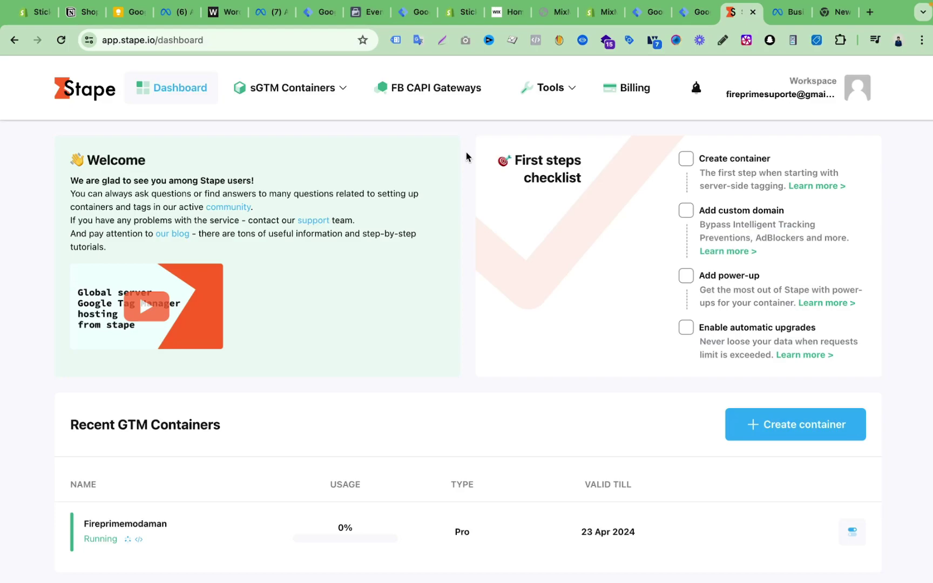
left_click(635, 17)
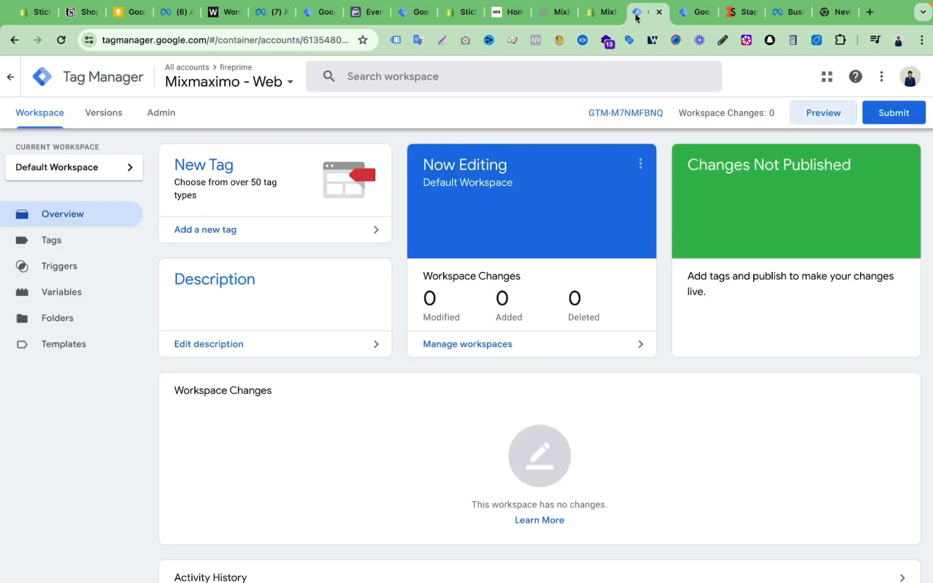
key("ctrl+shift+Tab")
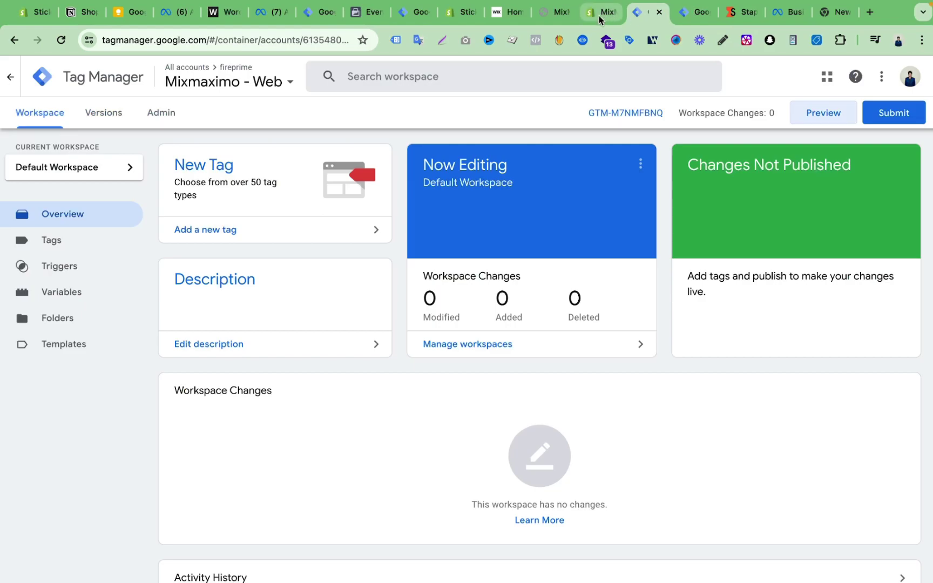
left_click(635, 15)
Open the installed Stape Server GTM app in the MixMaximo Shopify admin
left_click(598, 14)
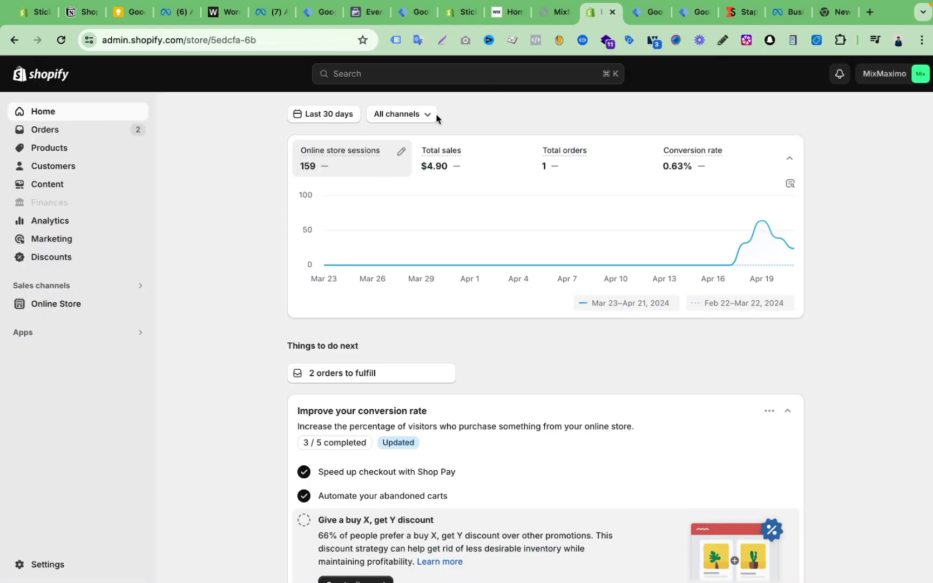
left_click(55, 336)
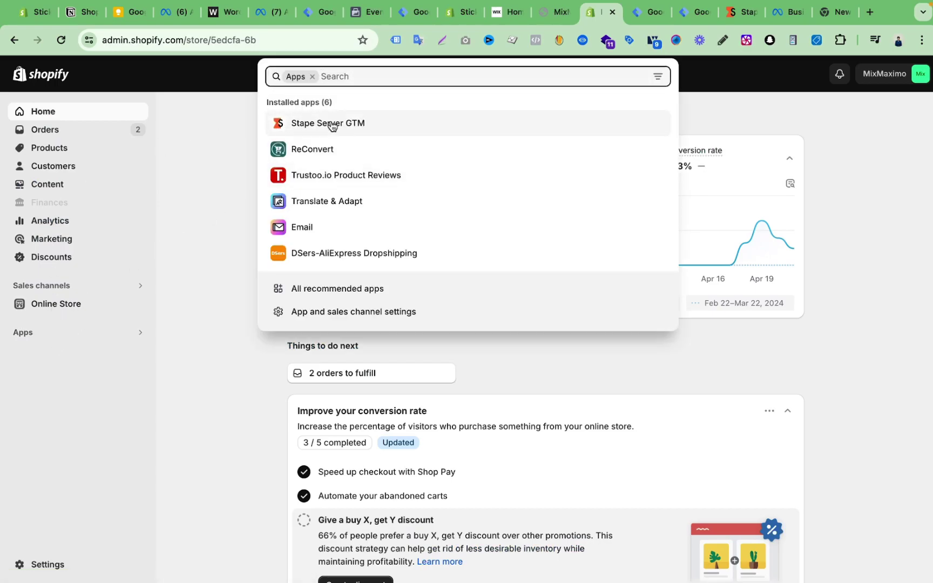
left_click(364, 128)
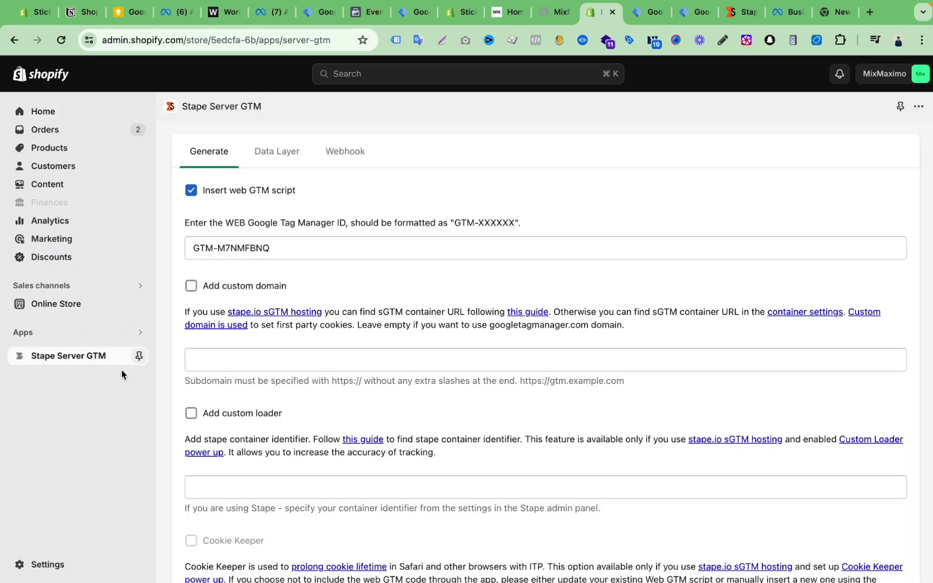
Compare the web container's ID in Tag Manager with the WEB Google Tag Manager ID entered in the Stape app
left_click(650, 11)
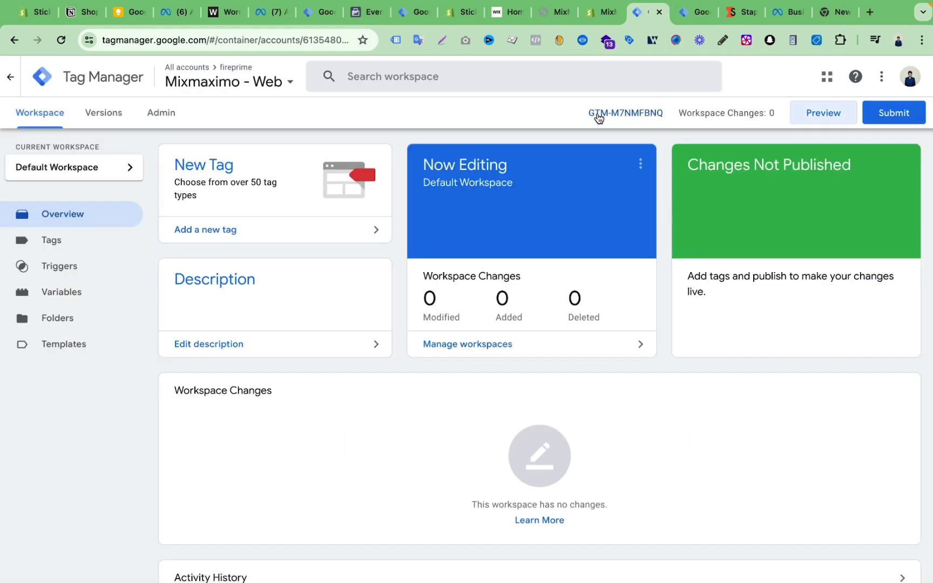
left_click(597, 13)
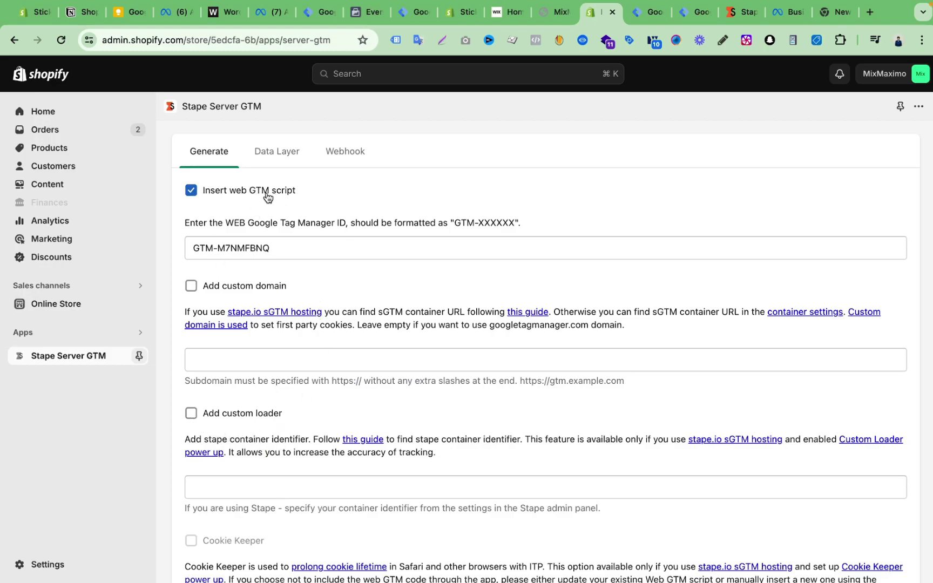
triple_click(244, 251)
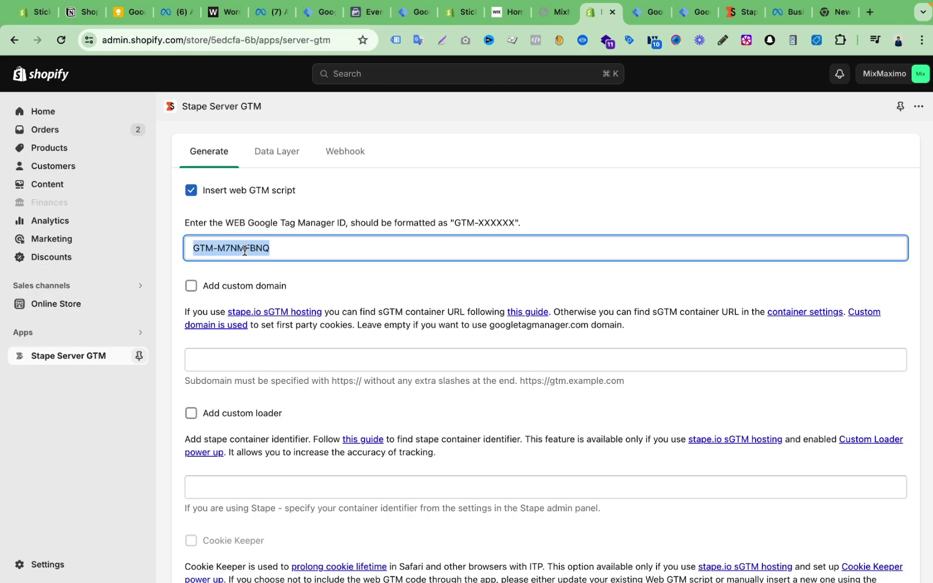
left_click(460, 129)
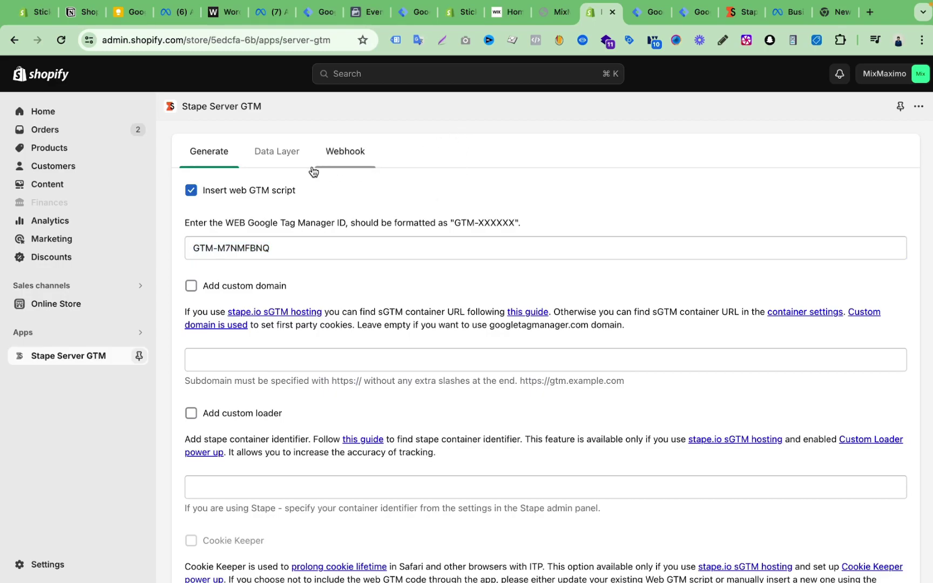
Save the Stape app's Data Layer settings with ecommerce events and user data enabled
left_click(279, 154)
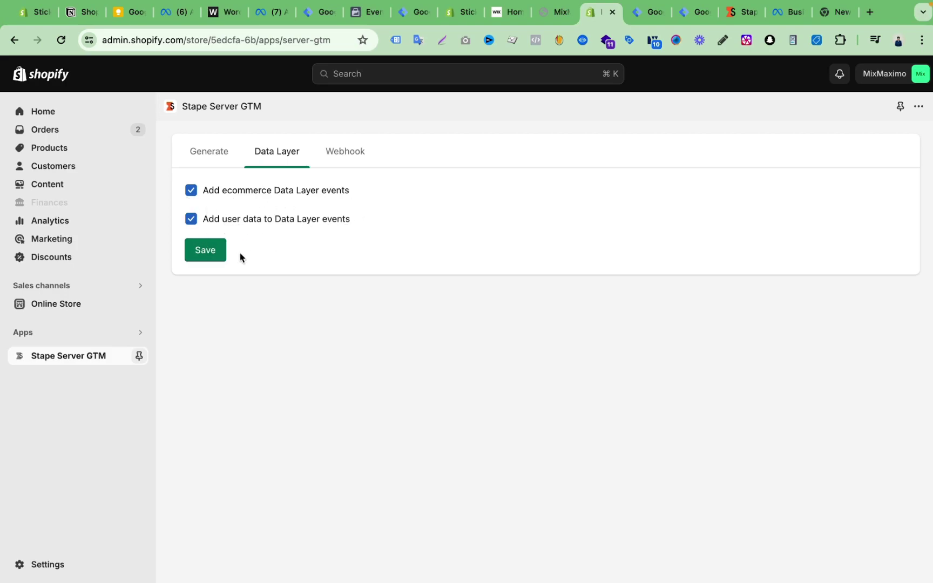
left_click(207, 254)
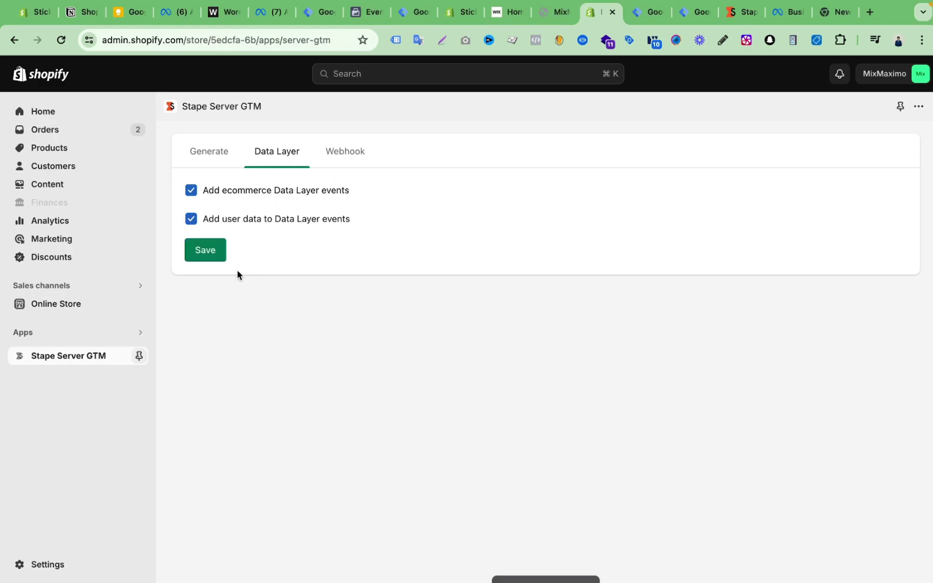
Launch preview mode for the Mixmaximo - Web container and return to its Tag Manager workspace
left_click(648, 12)
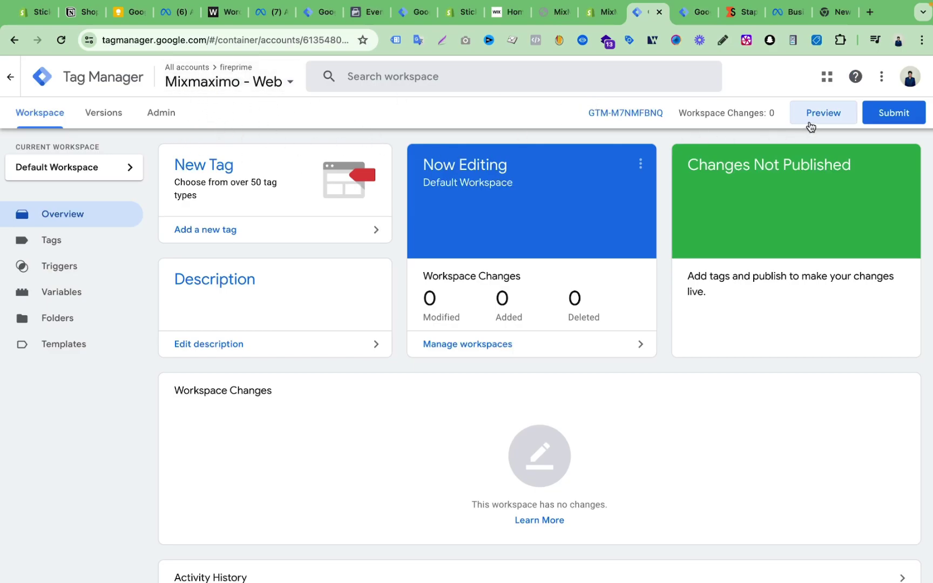
left_click(809, 118)
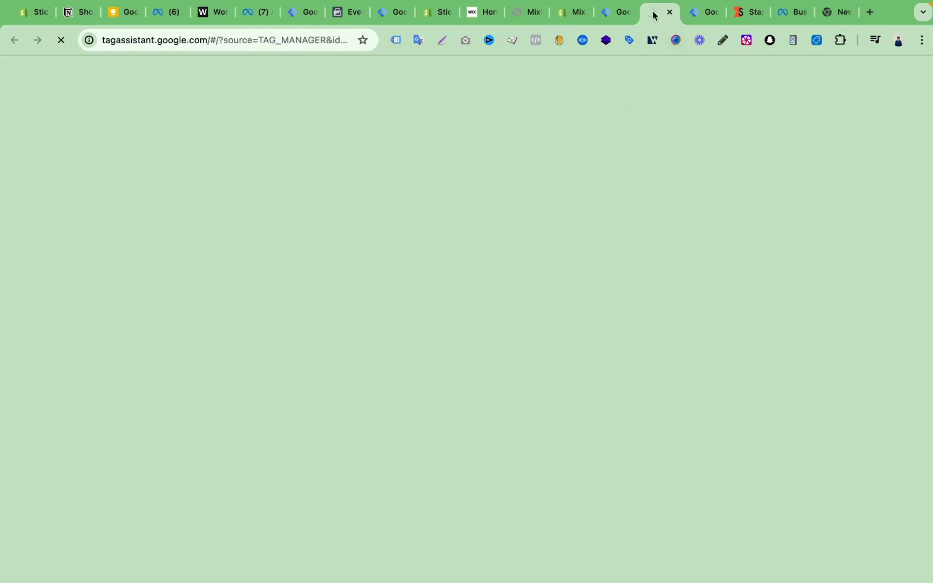
left_click(562, 15)
left_click(609, 13)
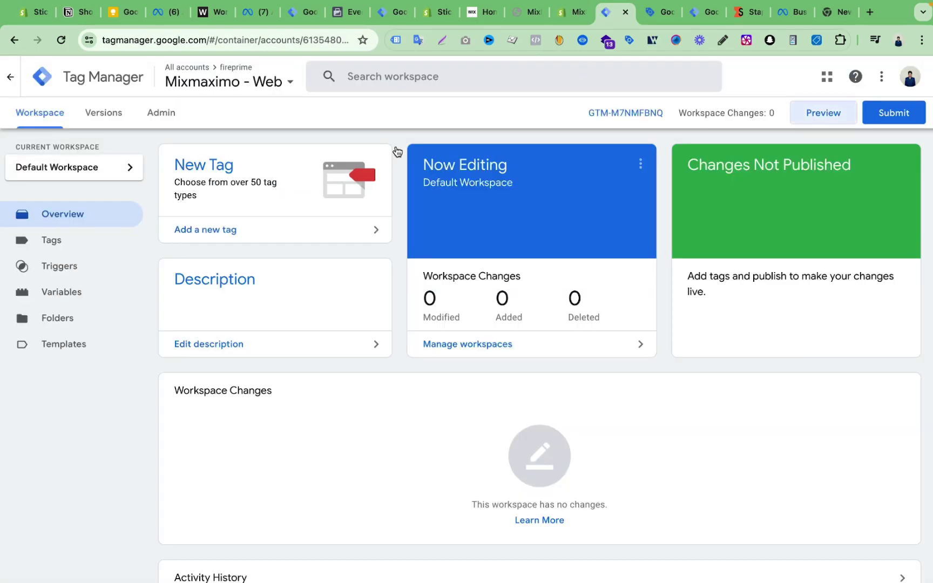
Choose Web GTM Template.json from the GTM Template folder in Downloads as the import file for the Mixmaximo - Web container
left_click(163, 120)
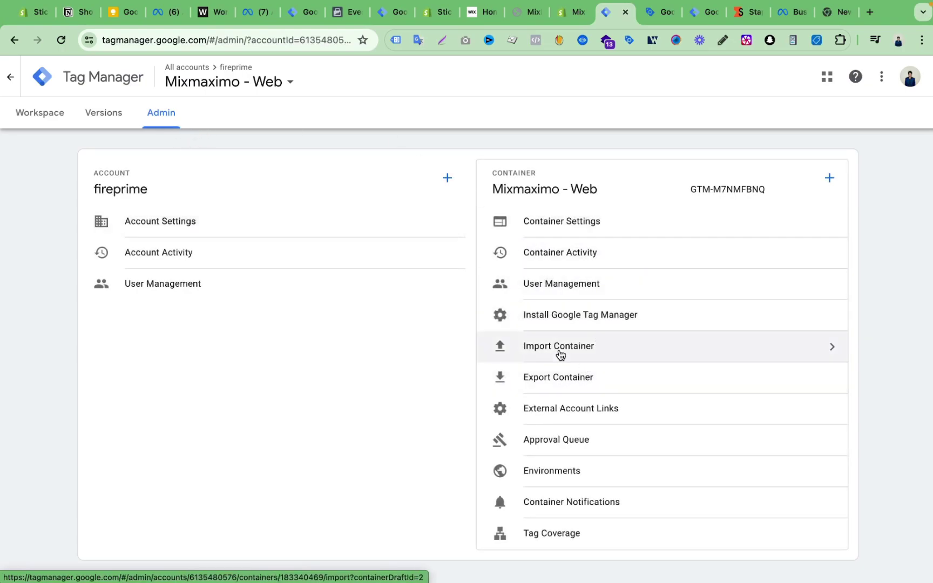
left_click(560, 354)
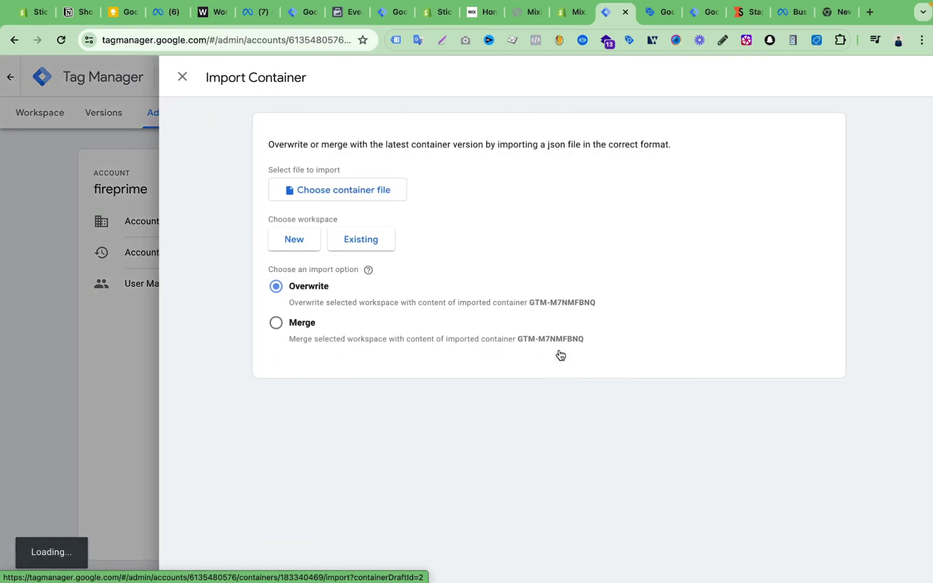
left_click(353, 191)
left_click(75, 144)
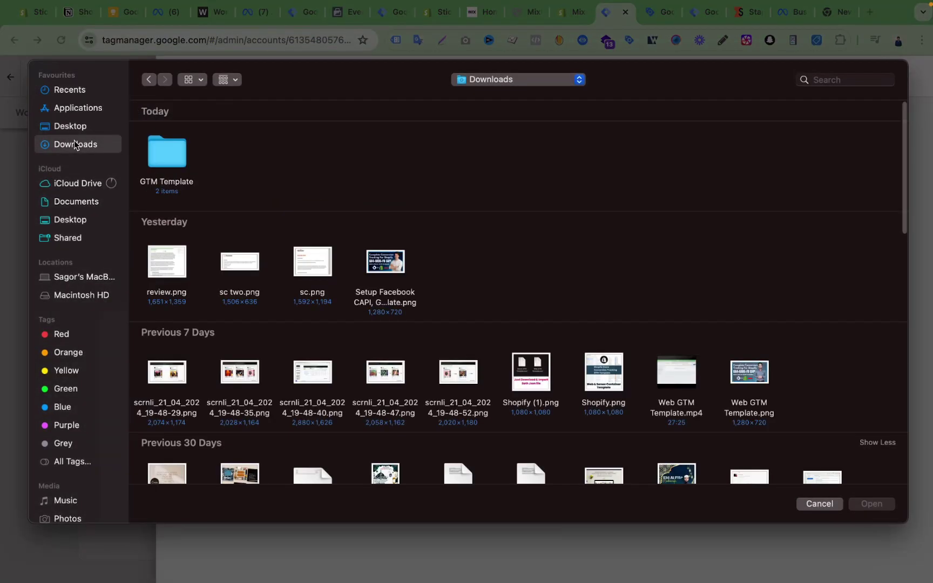
double_click(180, 154)
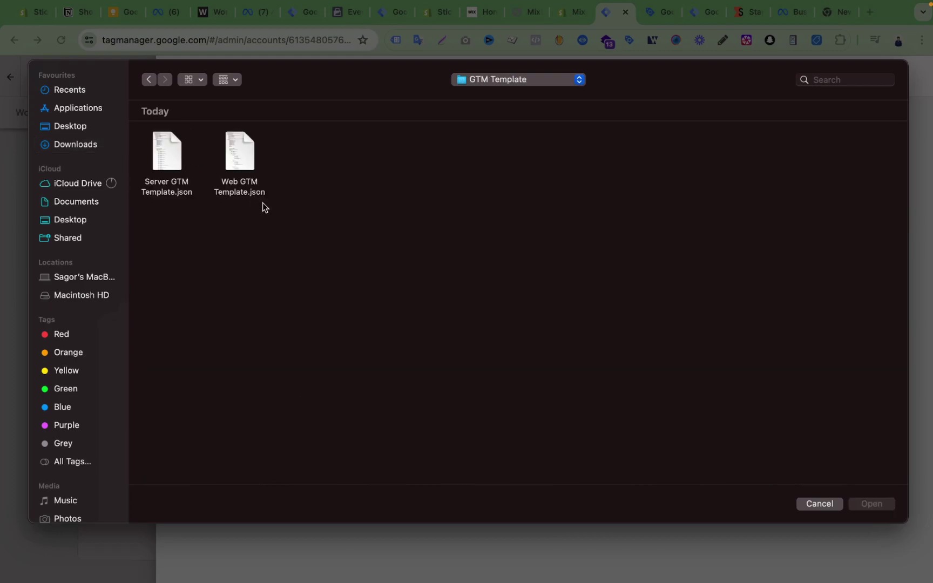
left_click(245, 155)
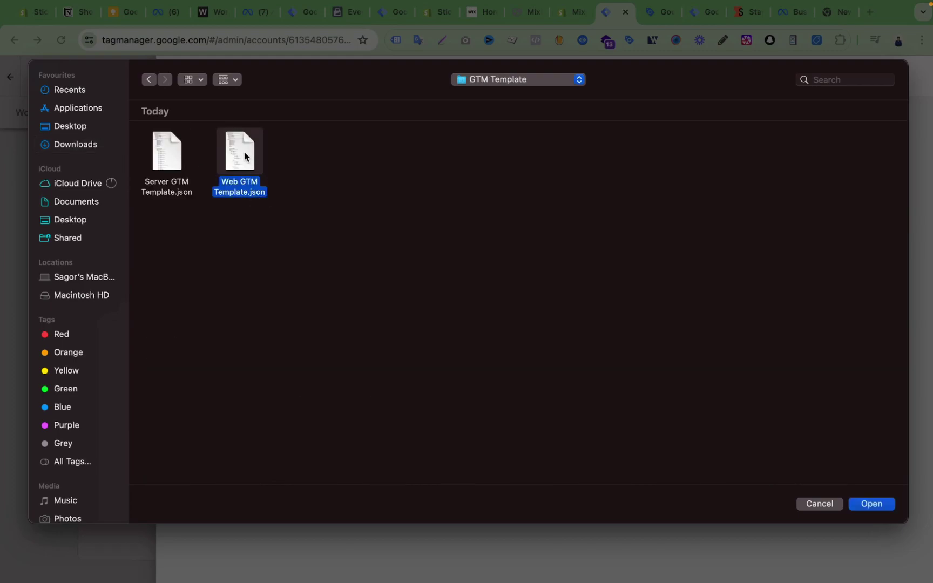
left_click(871, 503)
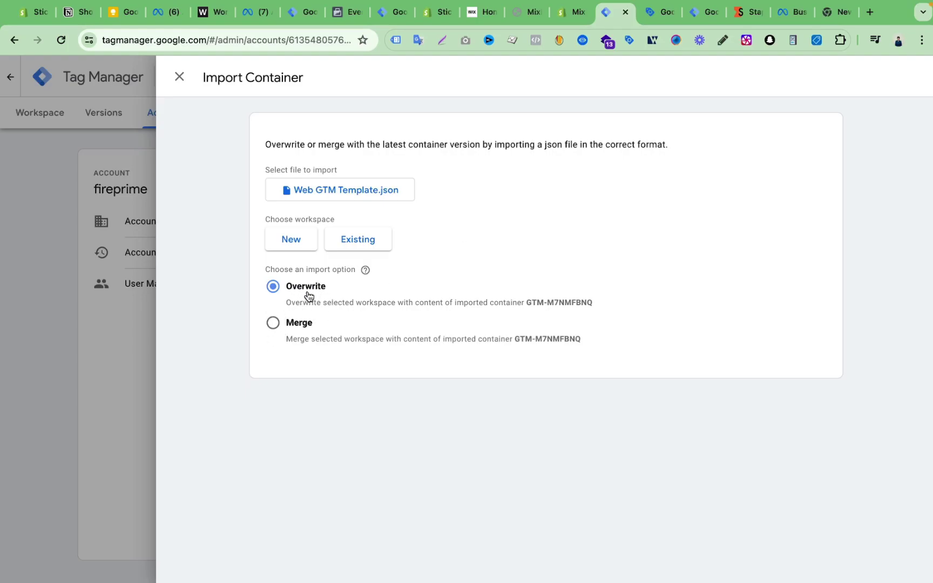
Import the chosen container file into the existing Default Workspace with the Overwrite option and confirm
left_click(359, 248)
left_click(376, 145)
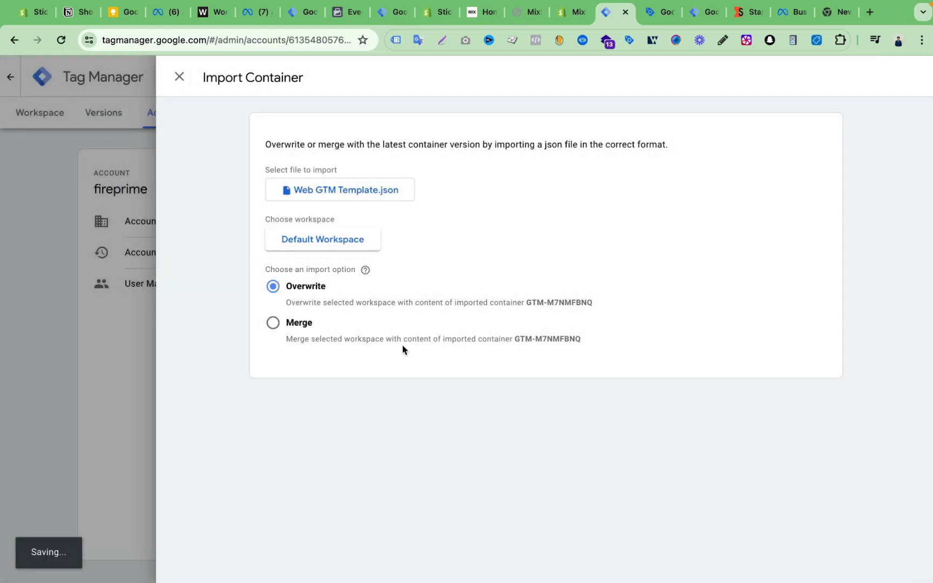
left_click(307, 518)
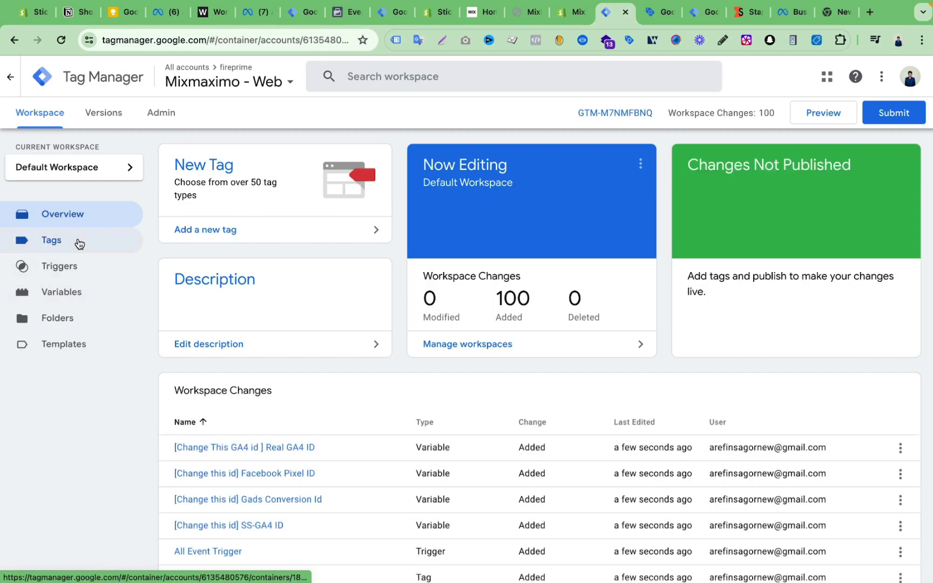
Examine the imported tags, triggers and user-defined variables in the Mixmaximo - Web container
left_click(79, 244)
scroll(401, 306, "down", 10)
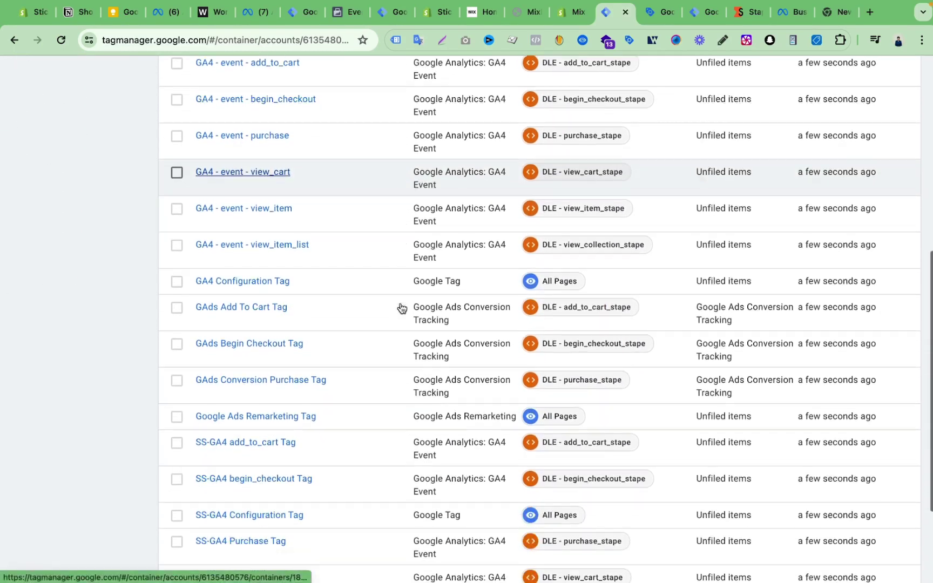
scroll(400, 308, "down", 4)
scroll(400, 308, "up", 14)
left_click(59, 265)
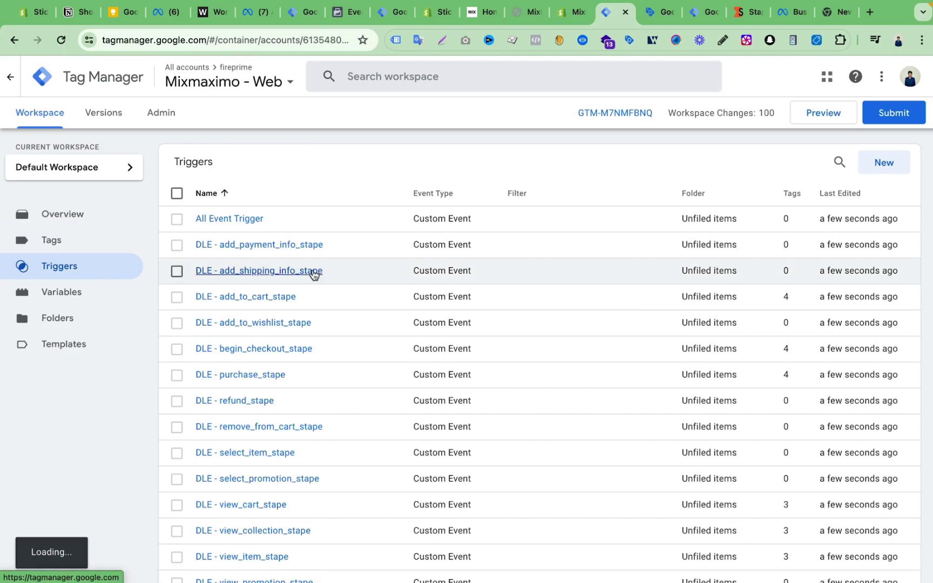
scroll(381, 290, "down", 3)
scroll(381, 289, "up", 3)
left_click(81, 294)
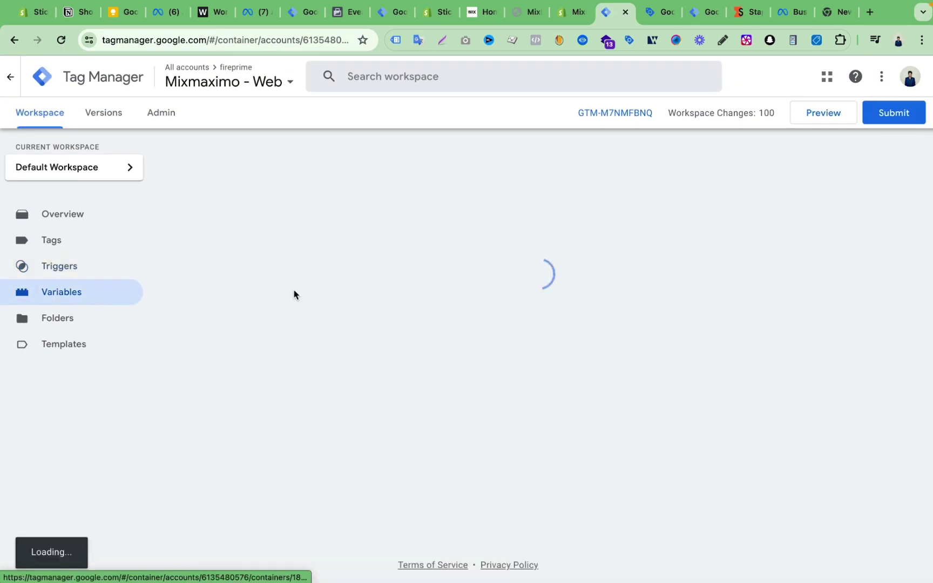
scroll(400, 306, "down", 20)
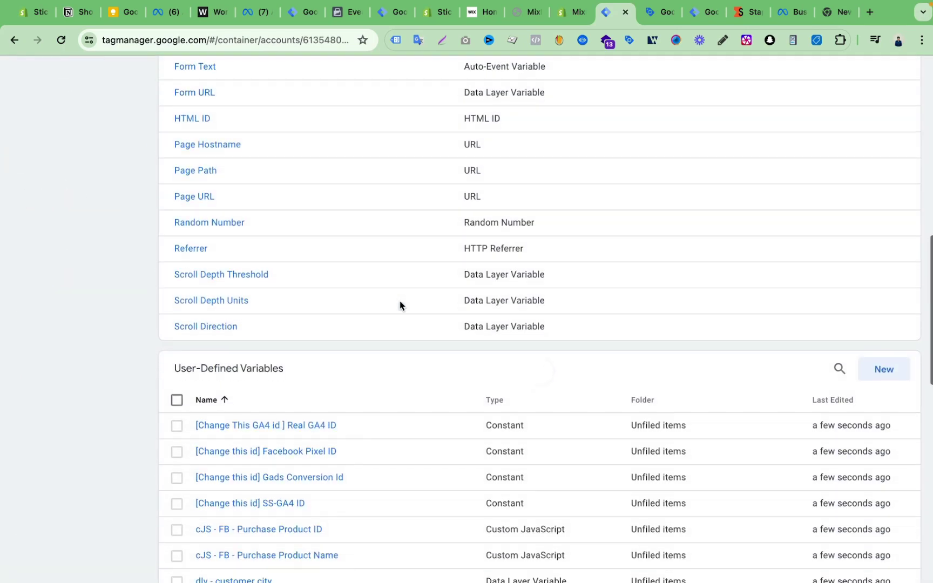
Review the built-in and user-defined variables in the Mixmaximo - Web container, especially the constants marked for an ID change
scroll(399, 306, "up", 20)
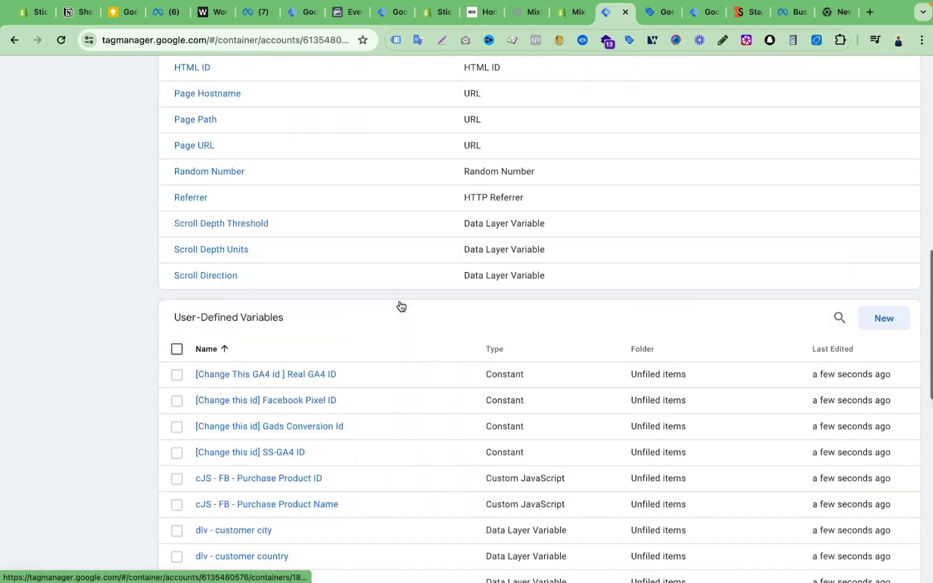
scroll(581, 218, "down", 12)
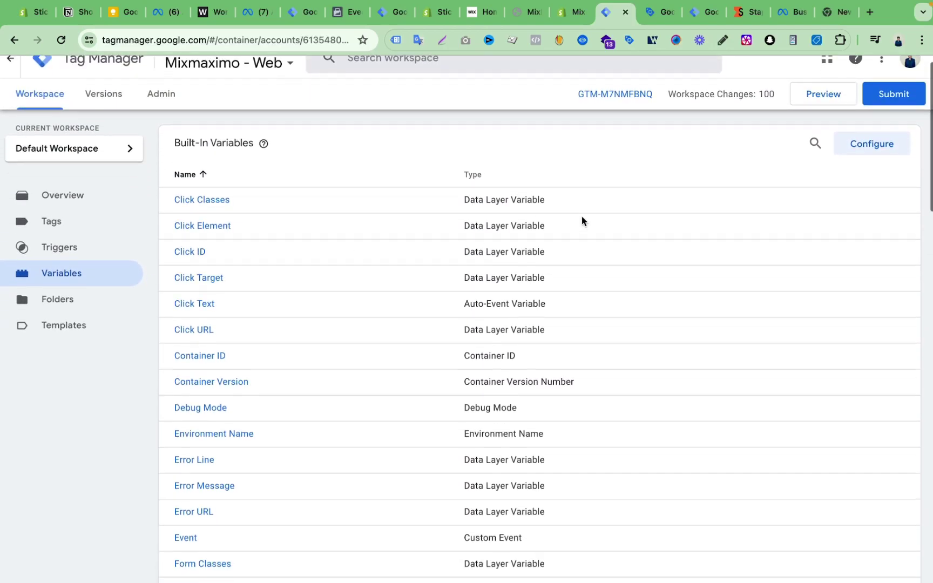
scroll(513, 235, "up", 12)
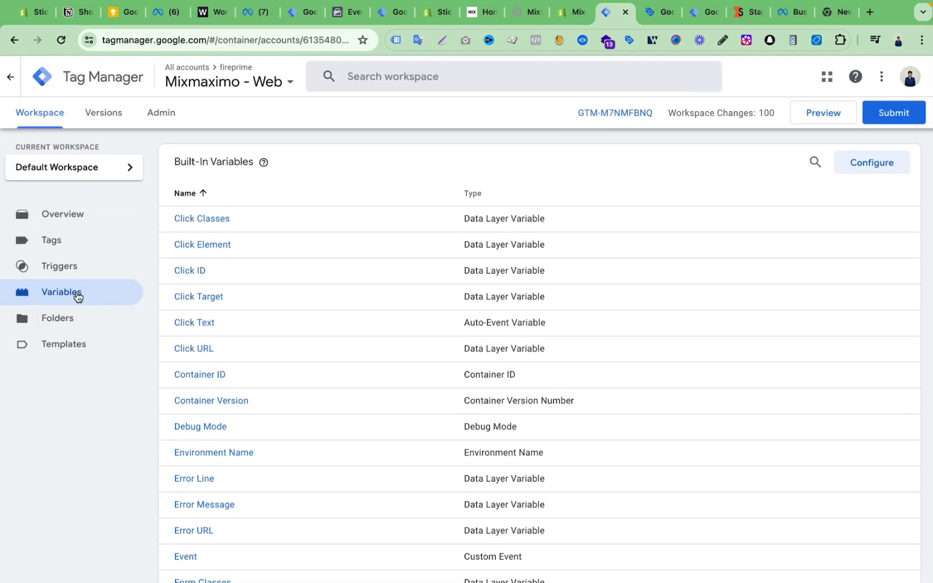
scroll(476, 348, "down", 15)
scroll(478, 347, "down", 5)
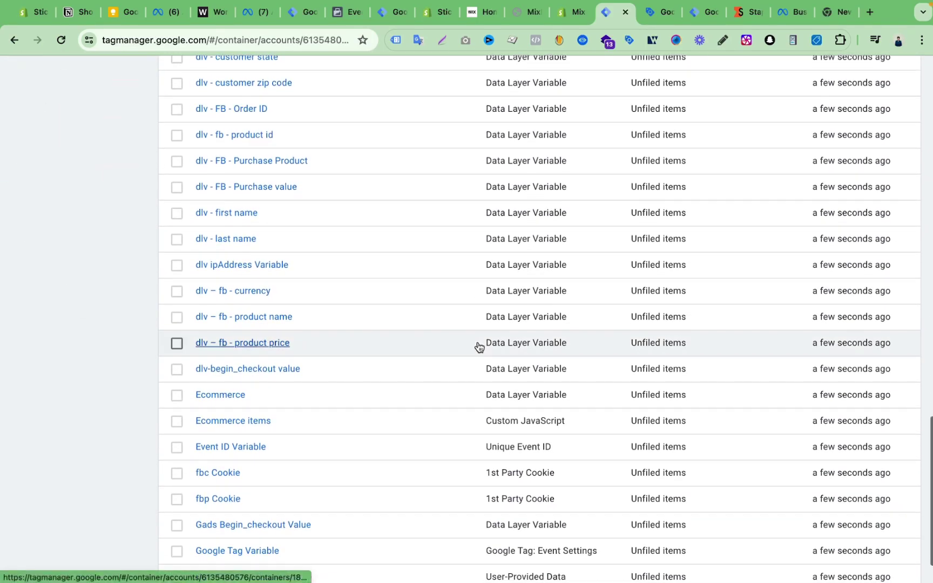
scroll(478, 347, "down", 3)
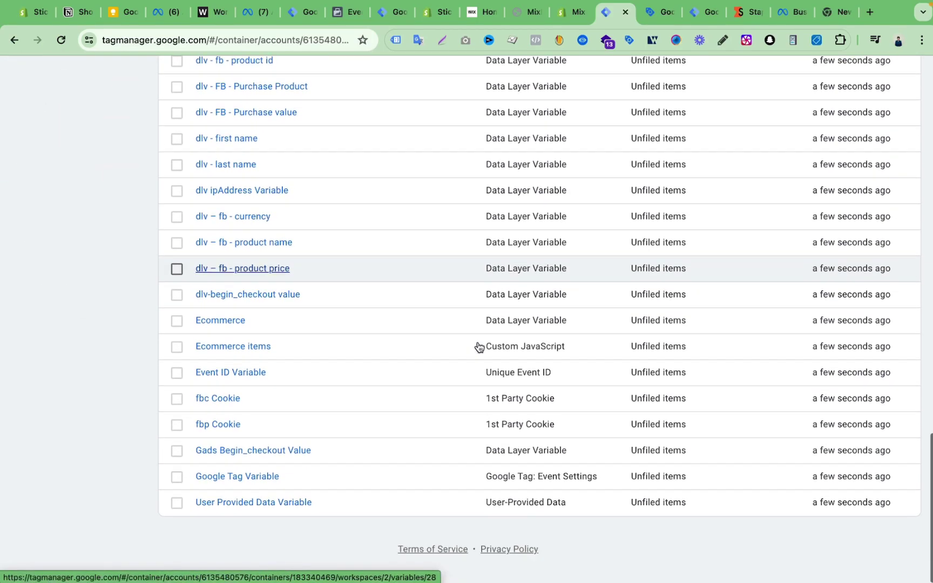
scroll(327, 332, "up", 7)
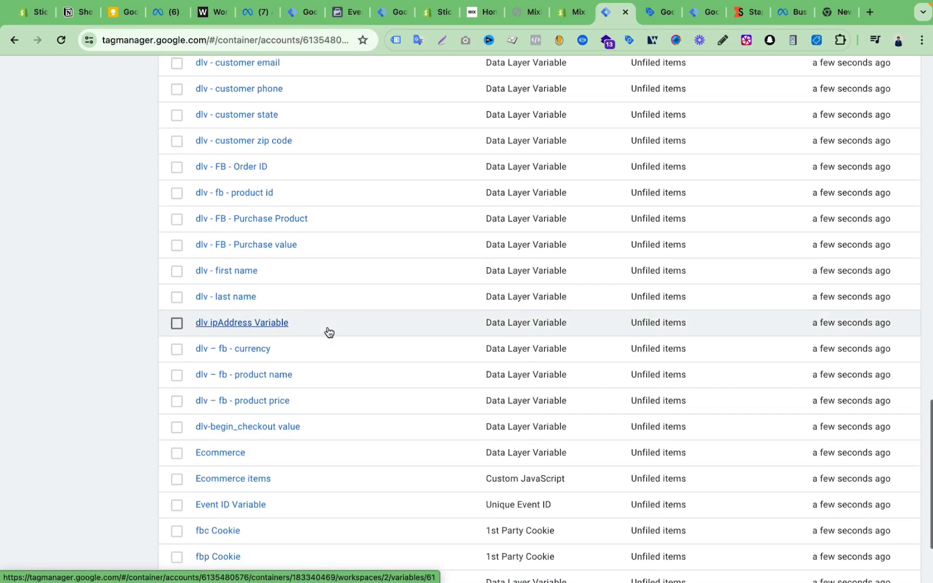
scroll(328, 334, "down", 8)
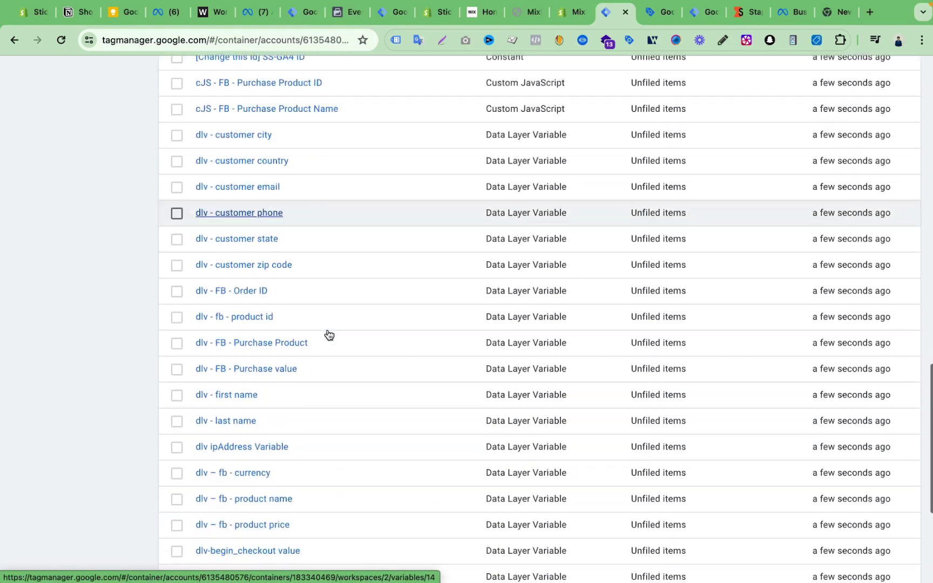
scroll(318, 372, "up", 9)
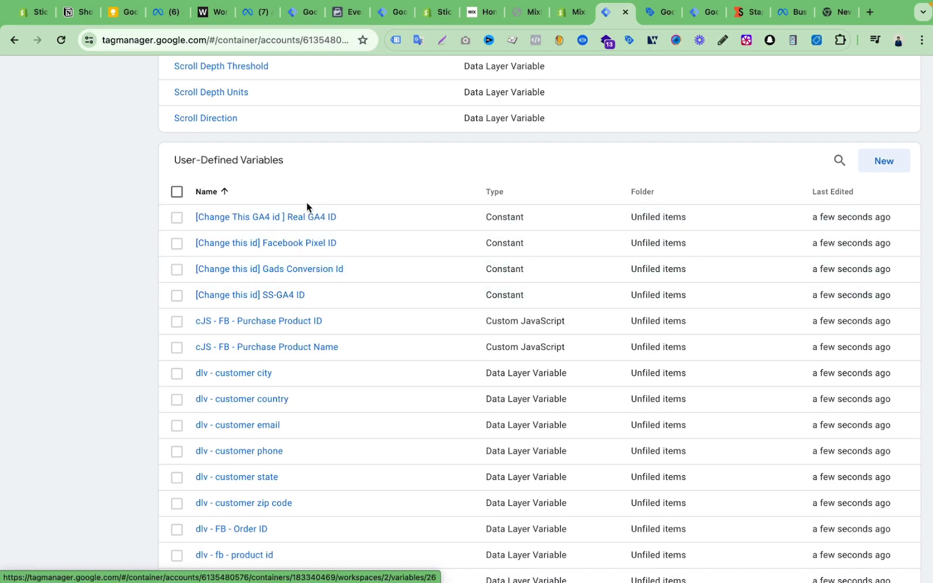
scroll(314, 289, "down", 9)
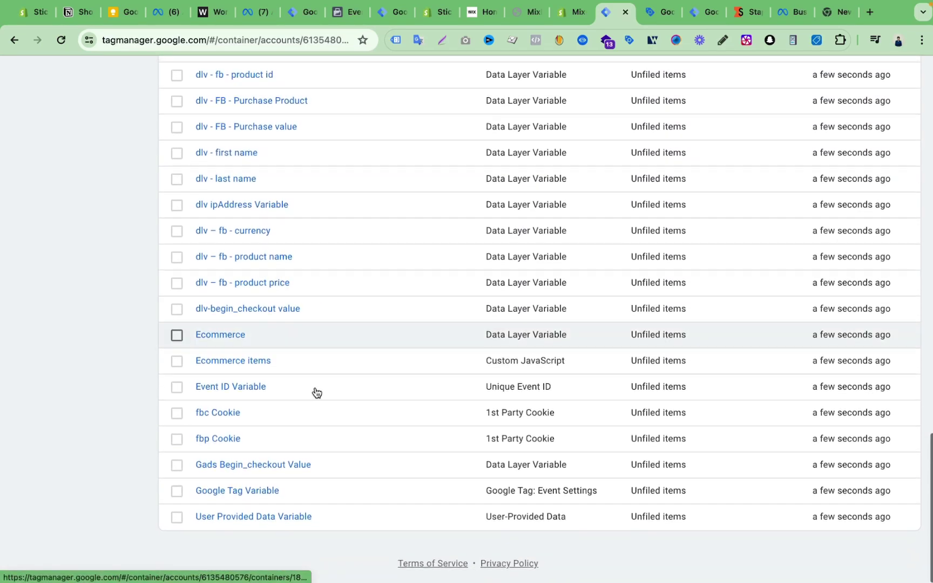
scroll(344, 254, "up", 8)
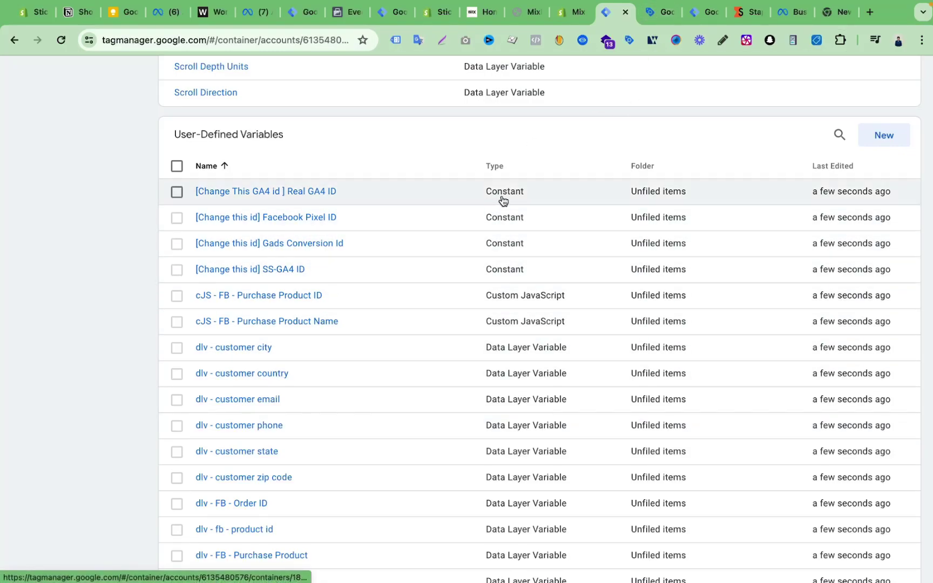
Replace the Facebook Pixel ID constant's value with the Mixmaximo Pixel dataset ID copied from Meta Events Manager and save it
left_click(317, 220)
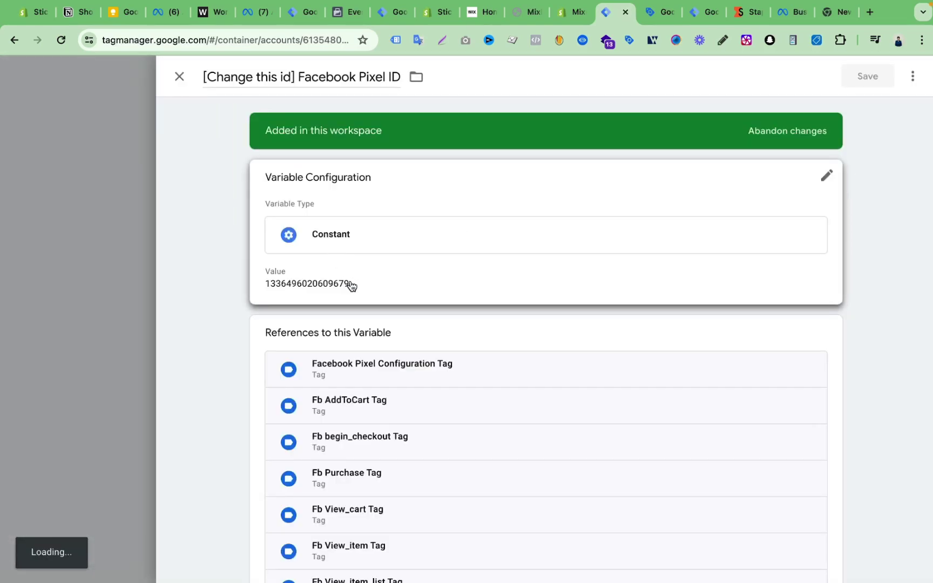
left_click(351, 285)
double_click(311, 307)
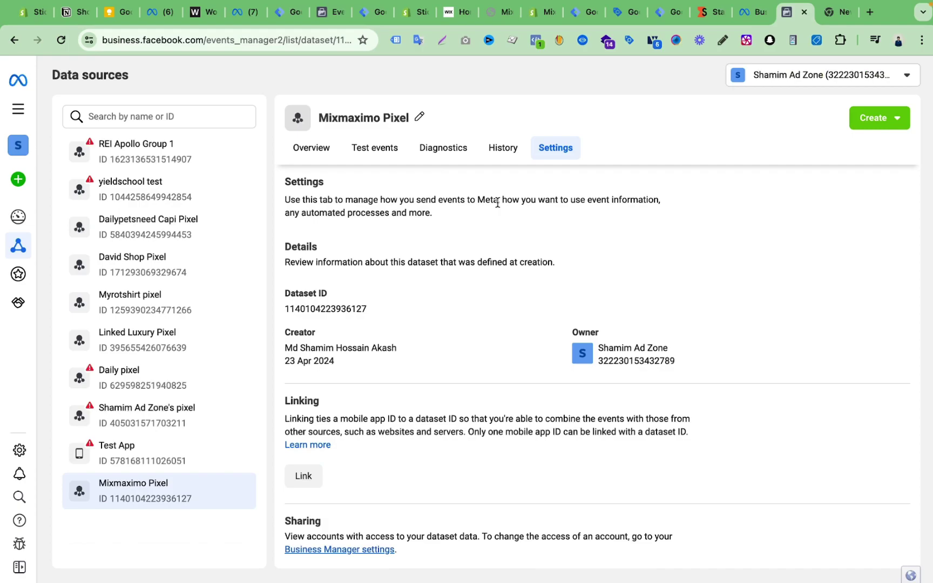
left_click(548, 19)
left_click(781, 21)
left_click(342, 312)
left_click(578, 12)
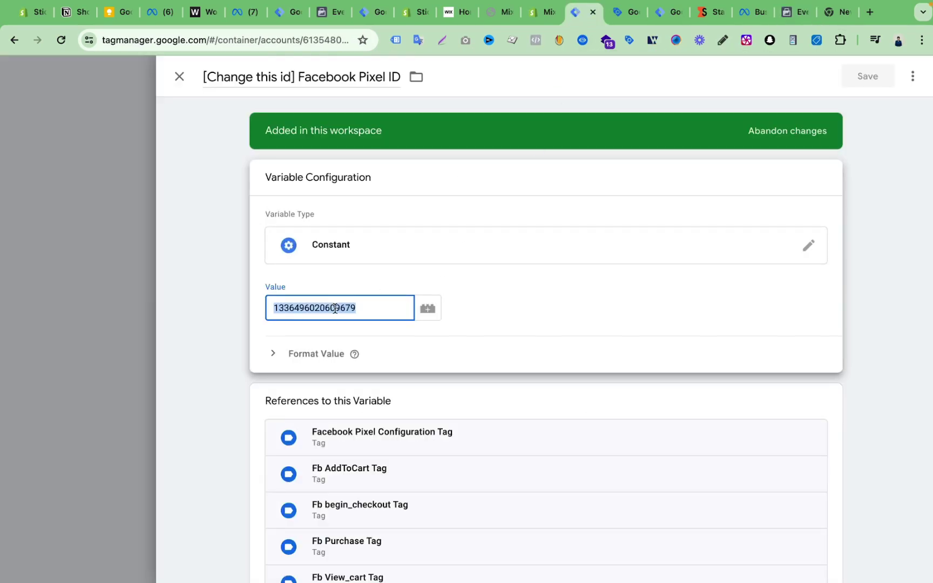
key("super+v")
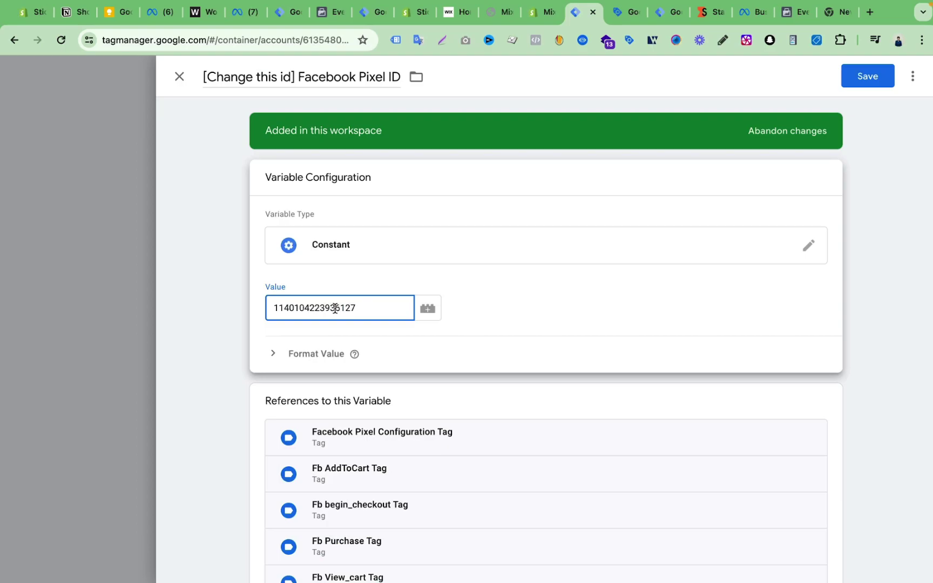
left_click(870, 76)
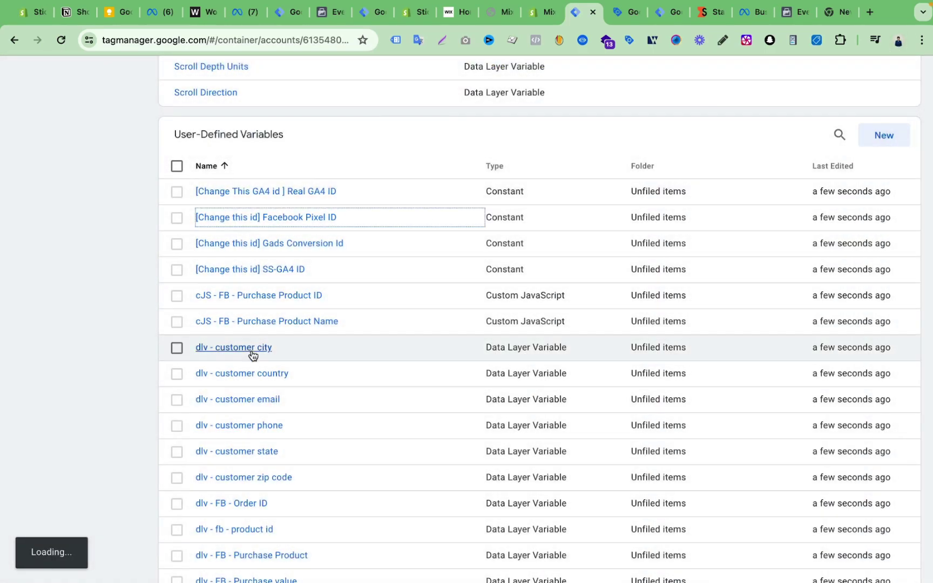
Rename the [Change this id] Facebook Pixel ID variable as Facebook Pixel ID and save it
left_click(288, 219)
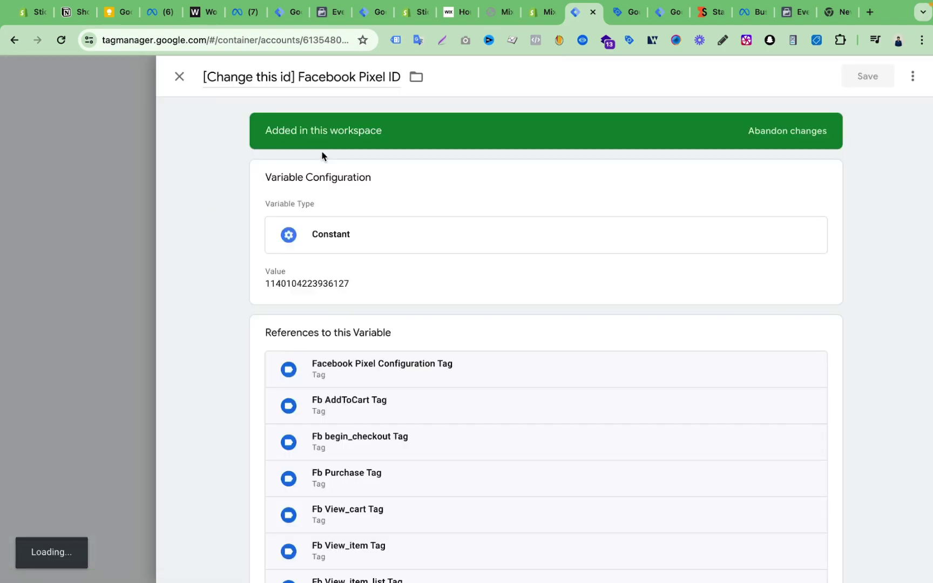
left_click(301, 76)
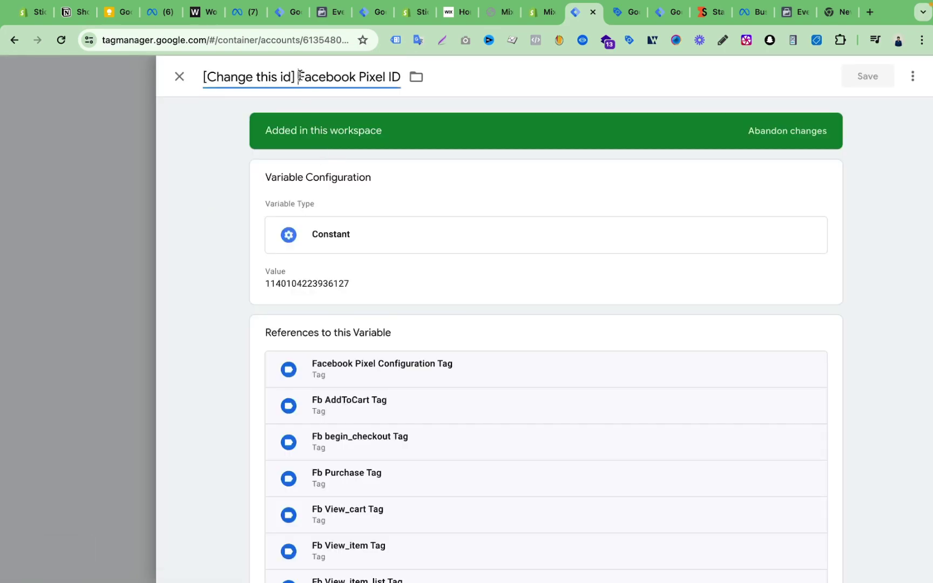
key("BackSpace")
key("BackSpace")
key("BackSpace")
key("BackSpace")
key("BackSpace")
key("BackSpace")
key("BackSpace")
key("BackSpace")
key("BackSpace")
key("BackSpace")
left_click(269, 76)
key("BackSpace")
key("BackSpace")
key("BackSpace")
key("BackSpace")
key("BackSpace")
key("BackSpace")
key("BackSpace")
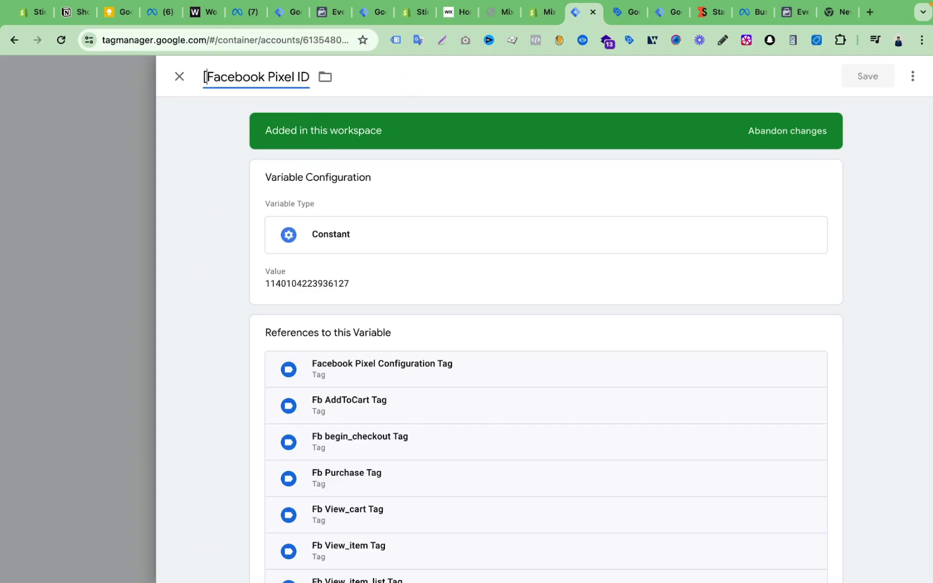
left_click(865, 82)
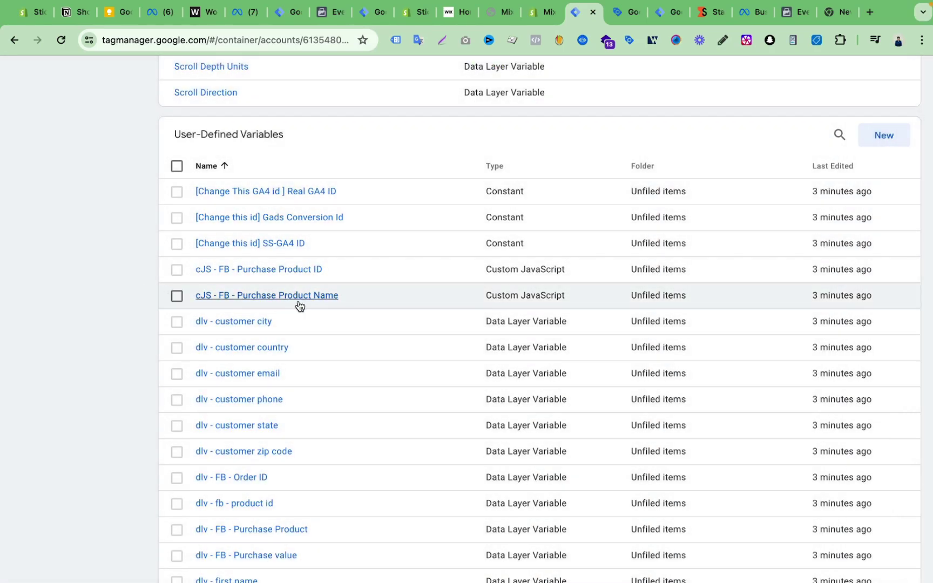
Set the value of the [Change this id] SS-GA4 ID constant to G-FSZ5L8TEST
scroll(90, 312, "up", 3)
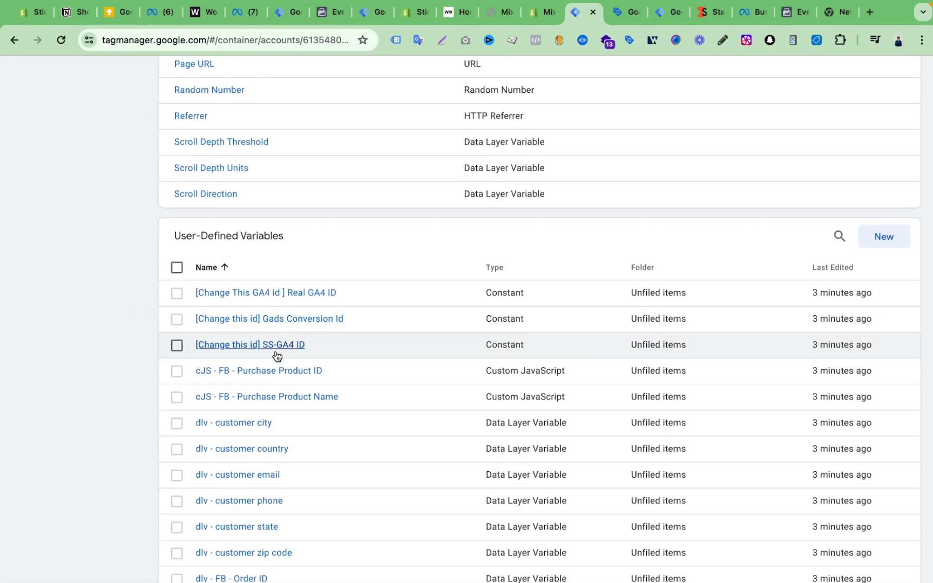
left_click(284, 345)
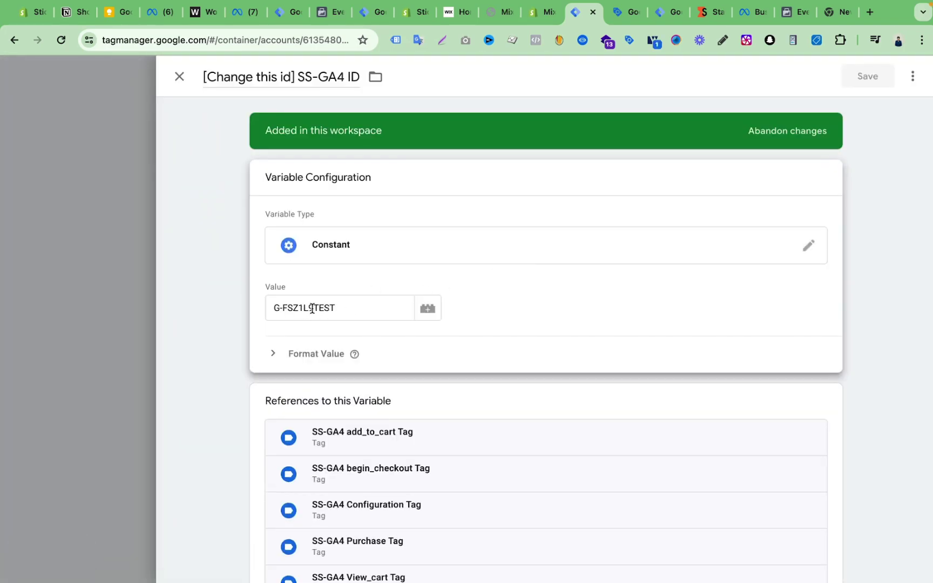
left_click(312, 308)
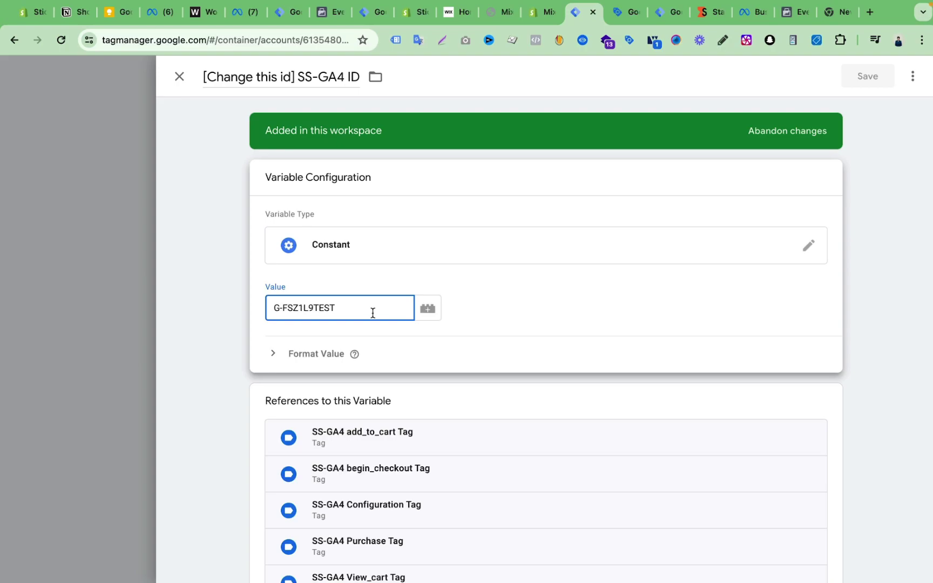
key("BackSpace")
type("8")
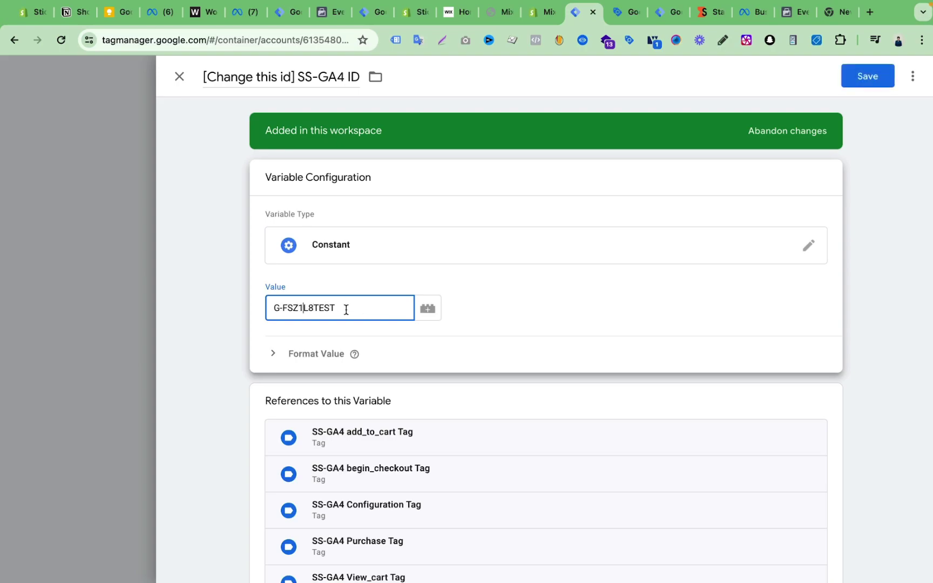
key("Left")
key("Left")
key("BackSpace")
type("5")
left_click_drag(284, 309, 337, 310)
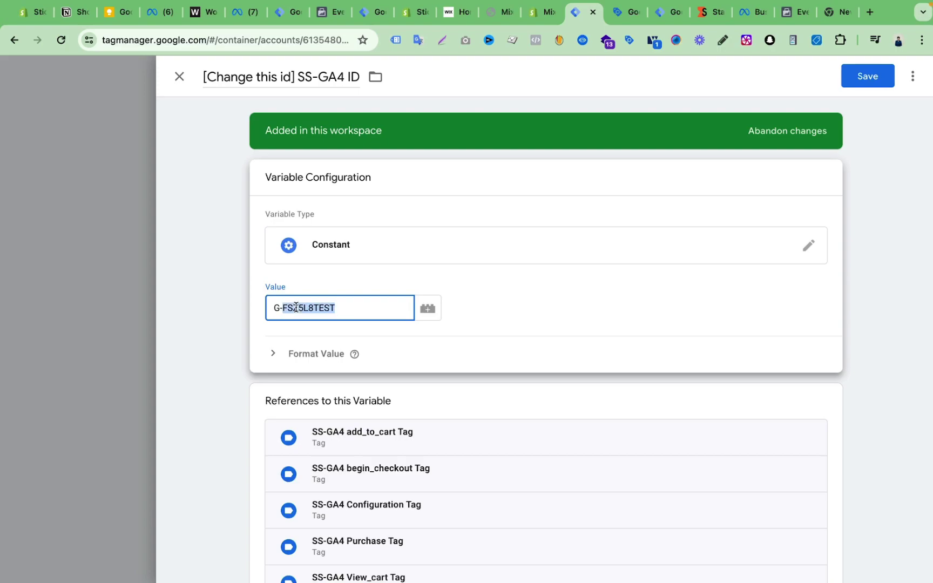
Rename the [Change this id] SS-GA4 ID variable as SS-GA4 ID and save its changes
left_click(301, 75)
key("BackSpace")
key("BackSpace")
key("BackSpace")
key("BackSpace")
key("BackSpace")
key("BackSpace")
key("BackSpace")
key("BackSpace")
key("BackSpace")
key("BackSpace")
key("BackSpace")
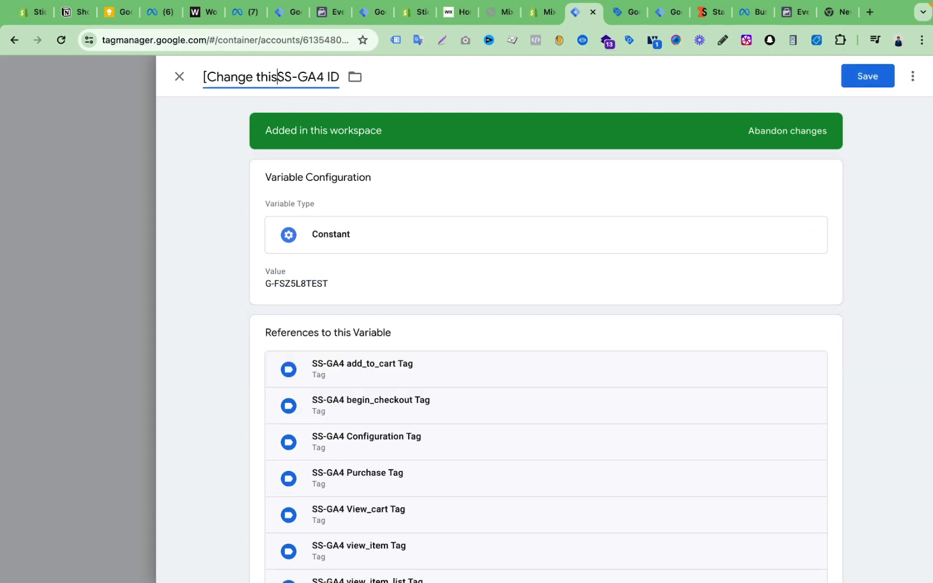
key("BackSpace")
key("BackSpace")
key("BackSpace")
key("BackSpace")
key("BackSpace")
key("BackSpace")
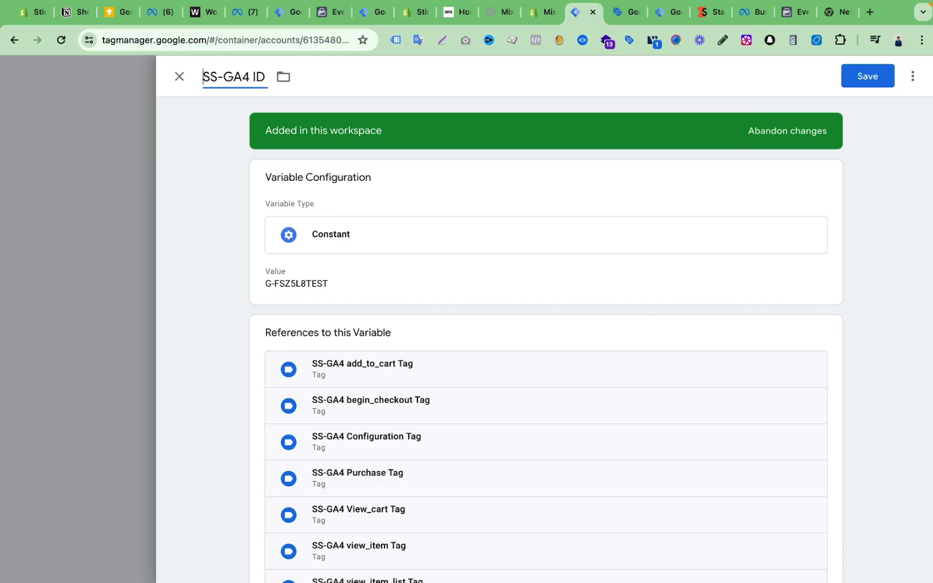
left_click(861, 74)
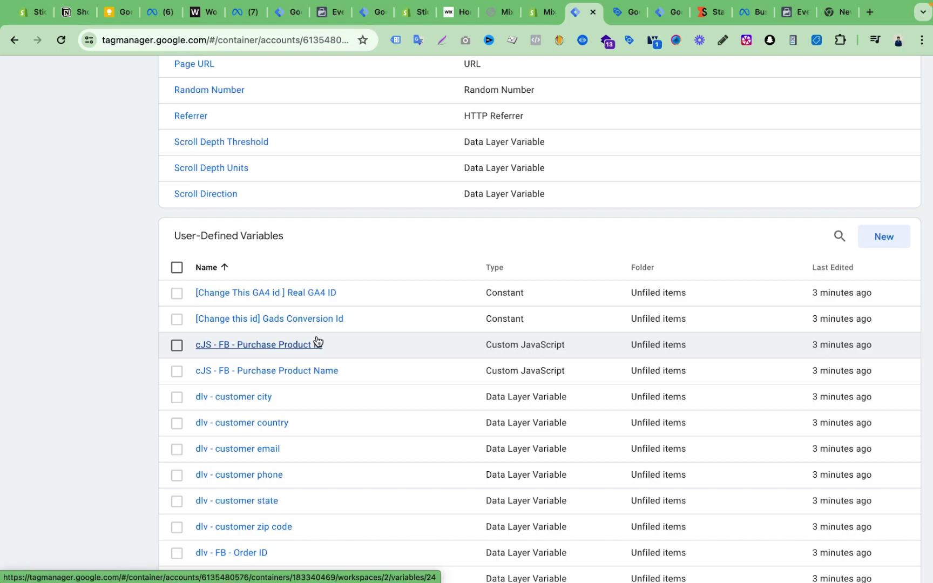
View the tag lists of the Mixmaximo - Web and Mixmaximo - Server containers
scroll(316, 340, "up", 10)
left_click(84, 242)
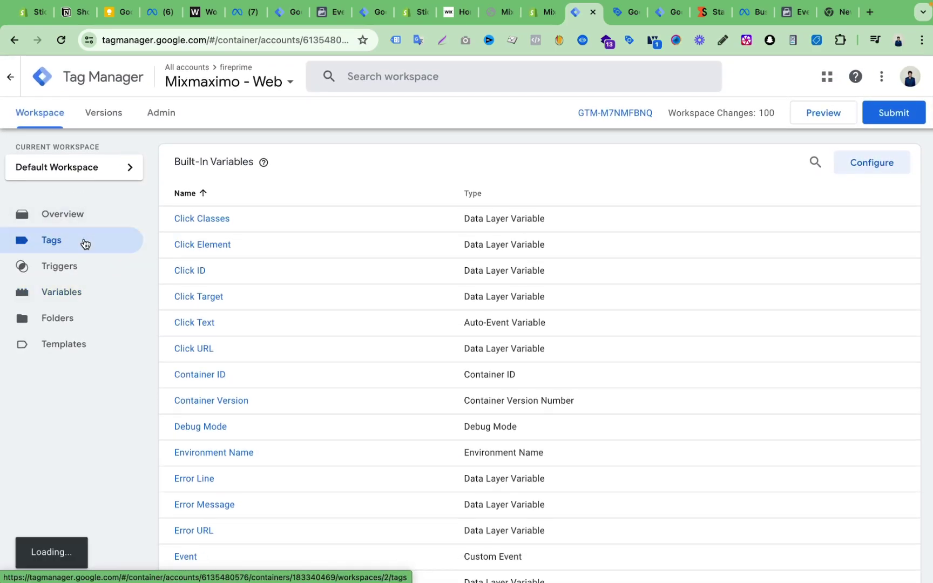
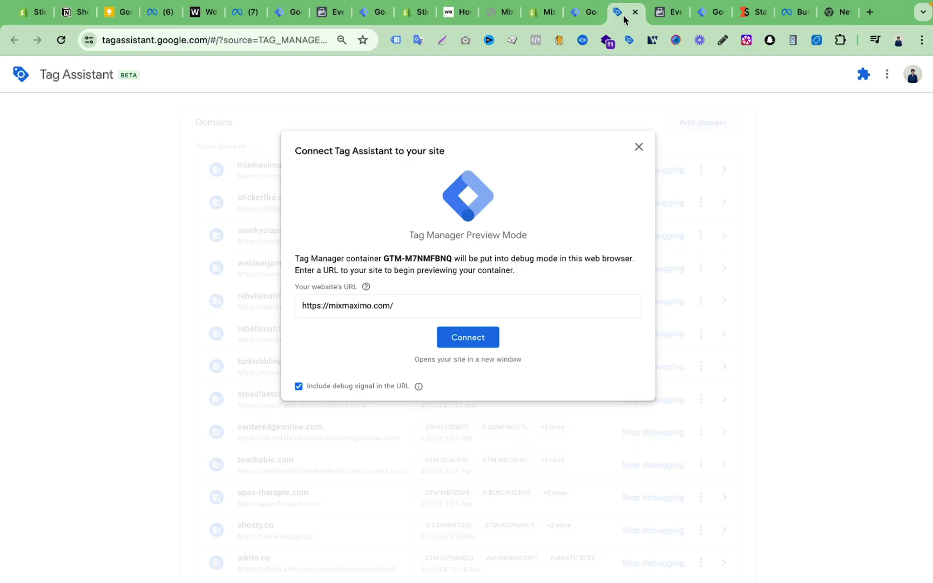
left_click(709, 16)
left_click(56, 293)
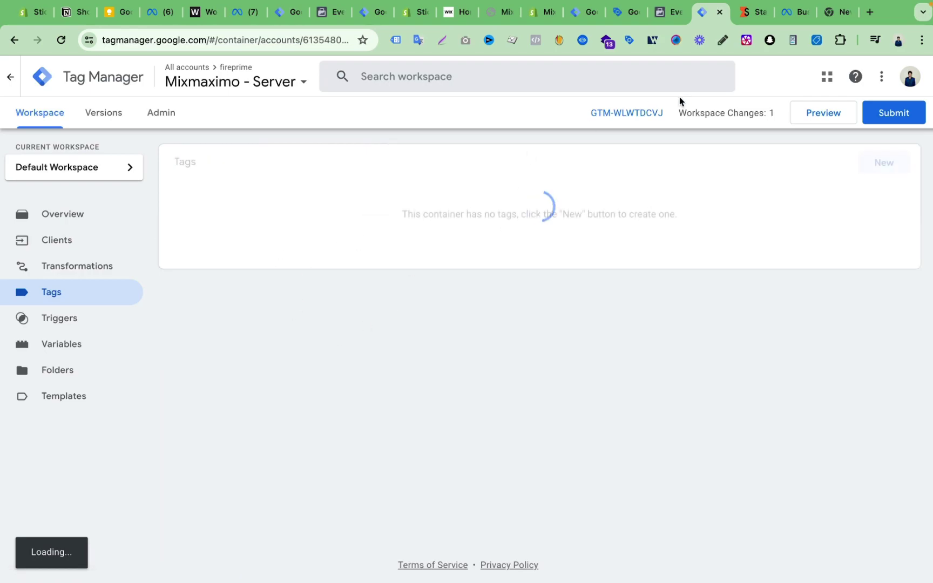
left_click(667, 12)
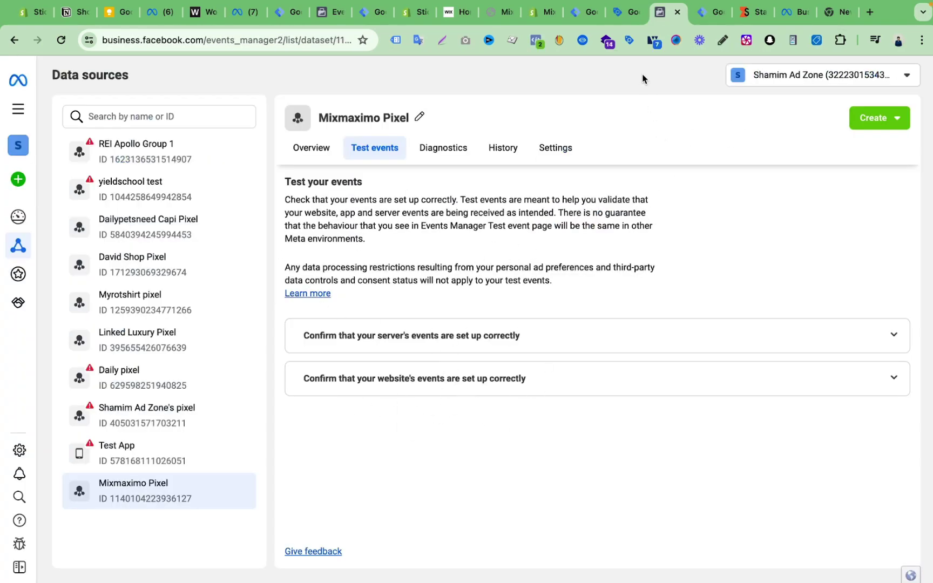
left_click(624, 18)
left_click(471, 336)
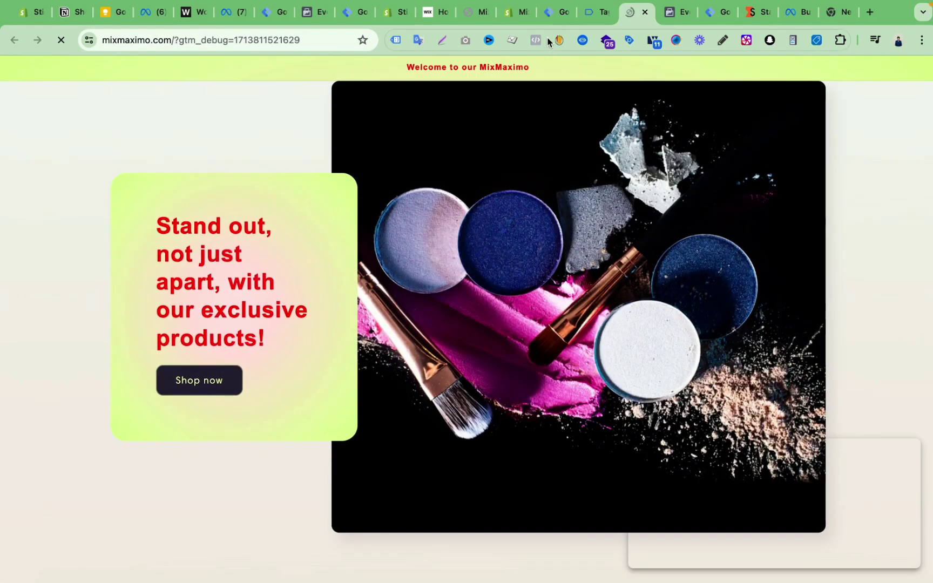
left_click(512, 17)
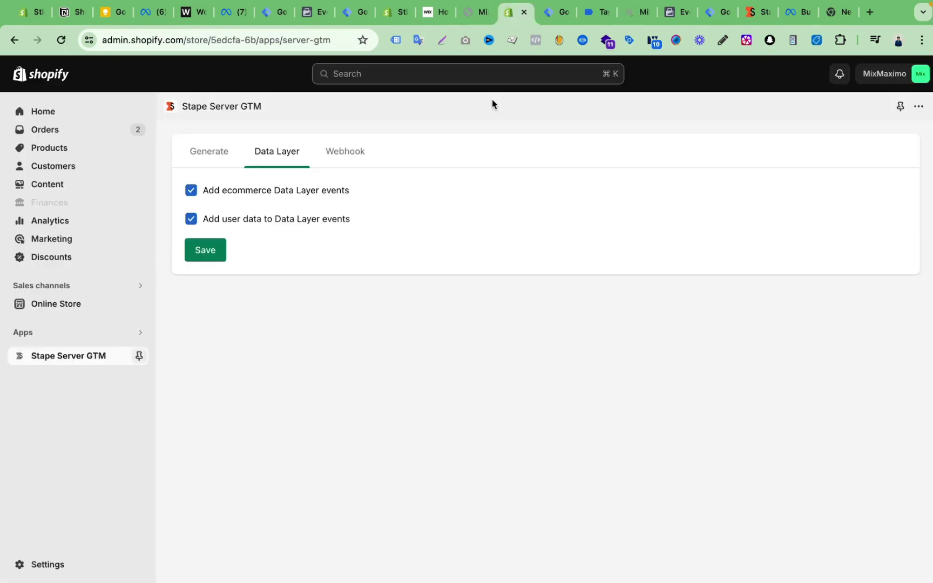
left_click(599, 14)
left_click(469, 278)
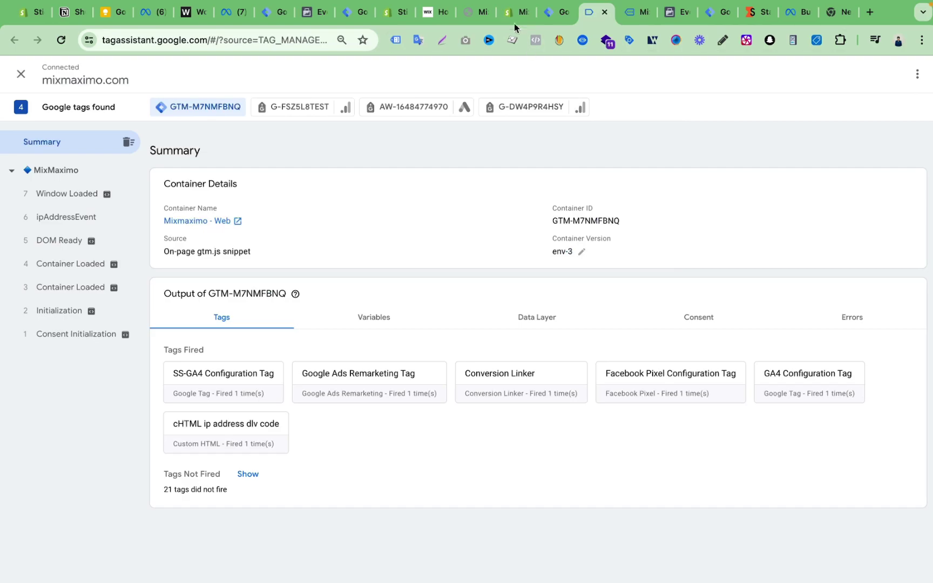
Open the VersaStyle Pro 5 in 1 product page from the featured products of the store being debugged
left_click(512, 13)
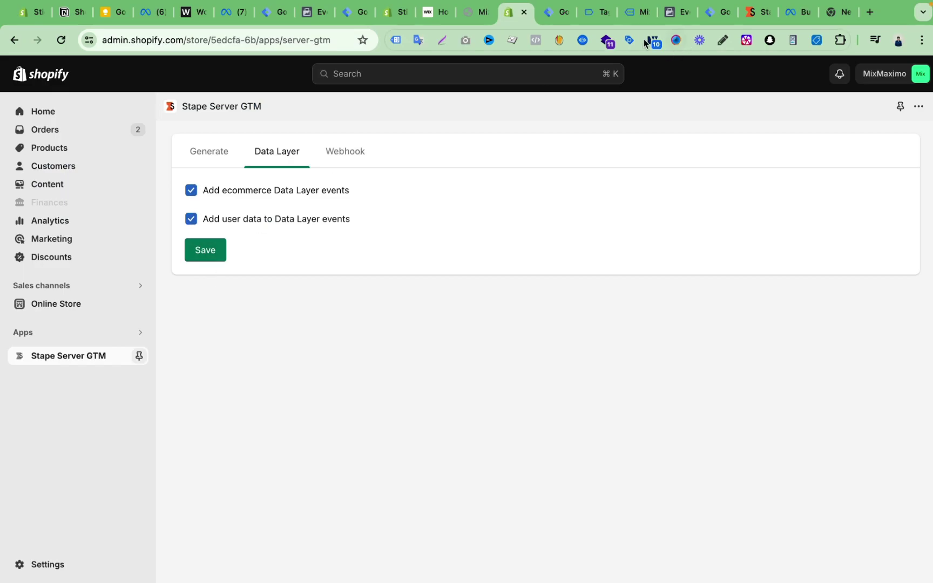
left_click(635, 17)
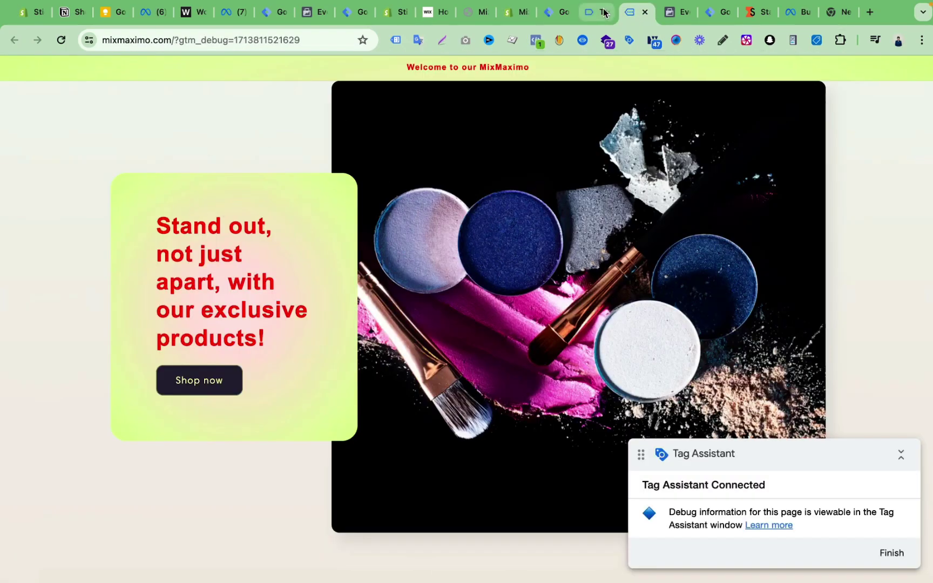
scroll(590, 202, "down", 8)
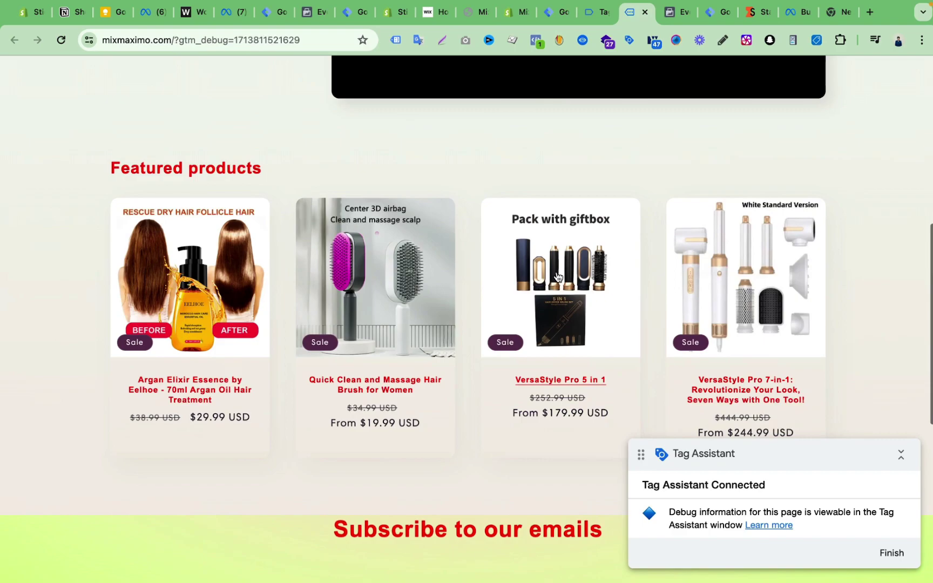
left_click(558, 277)
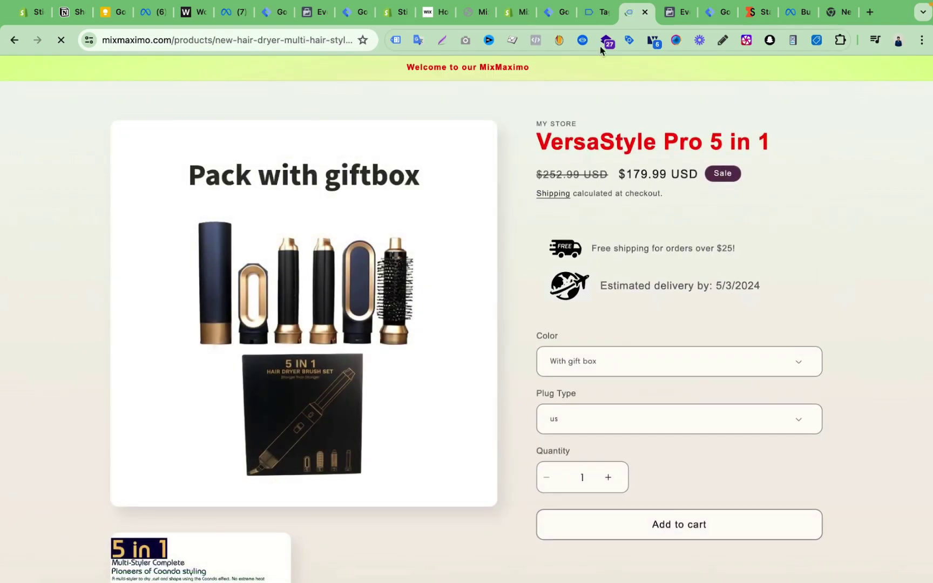
Examine the tags fired and the data layer values of the view_item_stape event in Tag Assistant
left_click(595, 13)
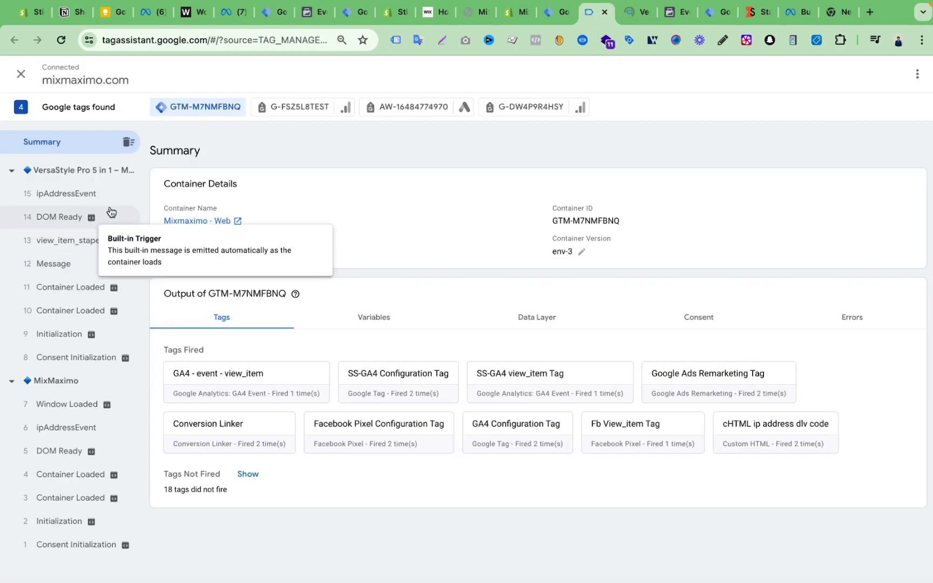
left_click(67, 241)
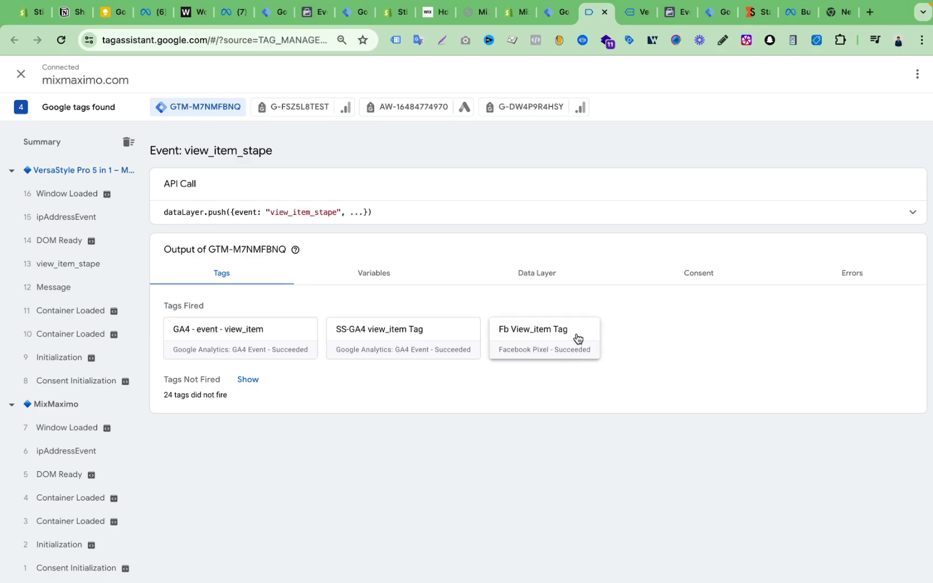
left_click(538, 274)
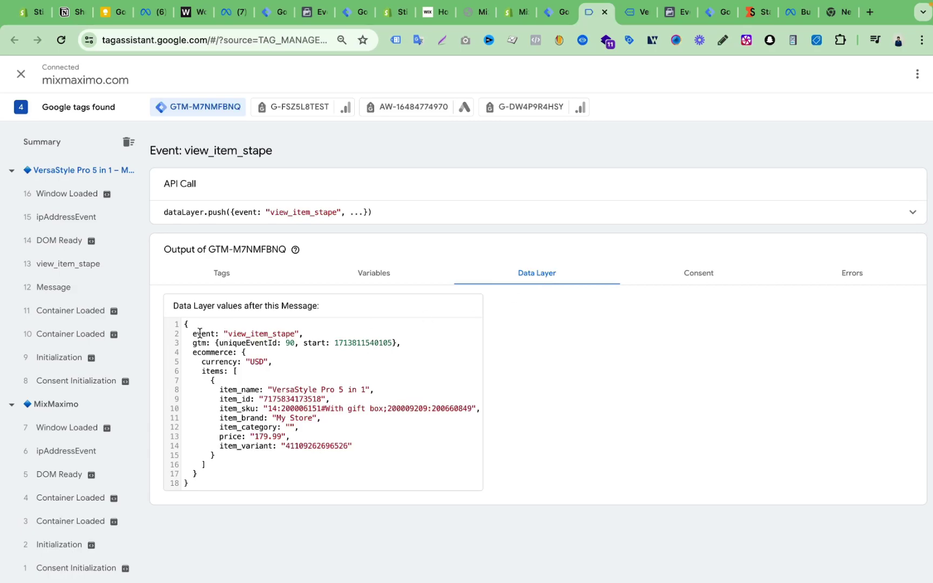
double_click(279, 333)
left_click_drag(196, 335, 400, 472)
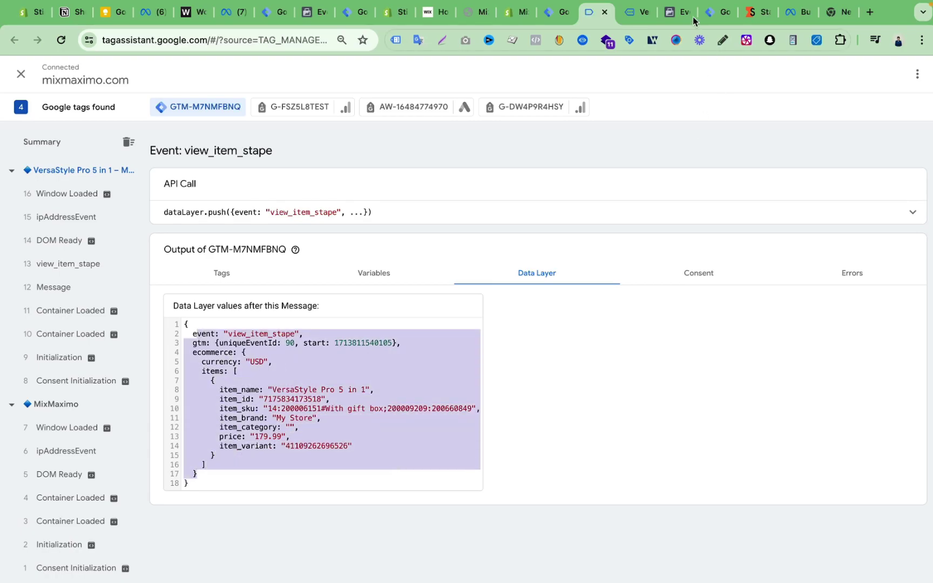
Switch to Meta Events Manager and inspect the full details of the View content test event for Mixmaximo Pixel
left_click(671, 13)
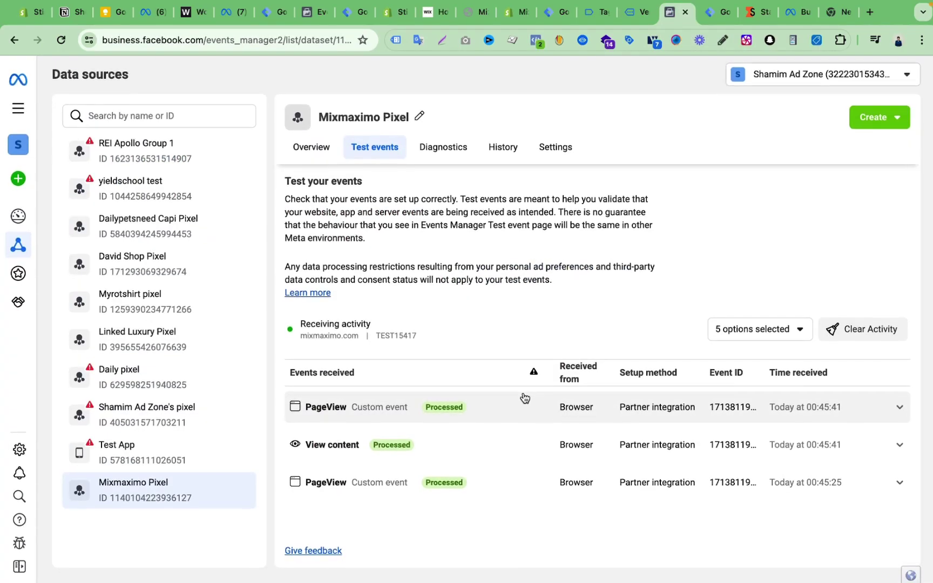
left_click(548, 416)
scroll(542, 367, "down", 3)
left_click(539, 310)
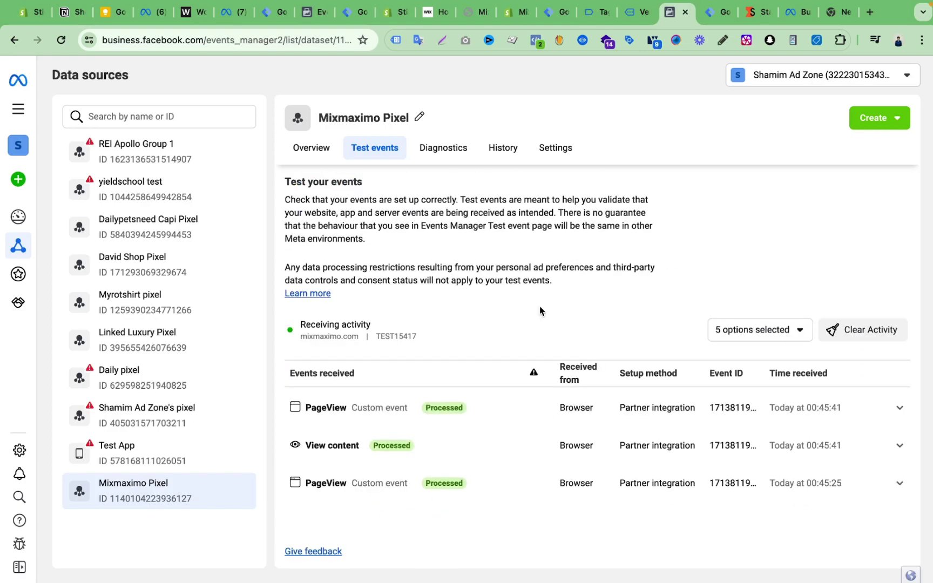
left_click(507, 445)
scroll(508, 443, "down", 3)
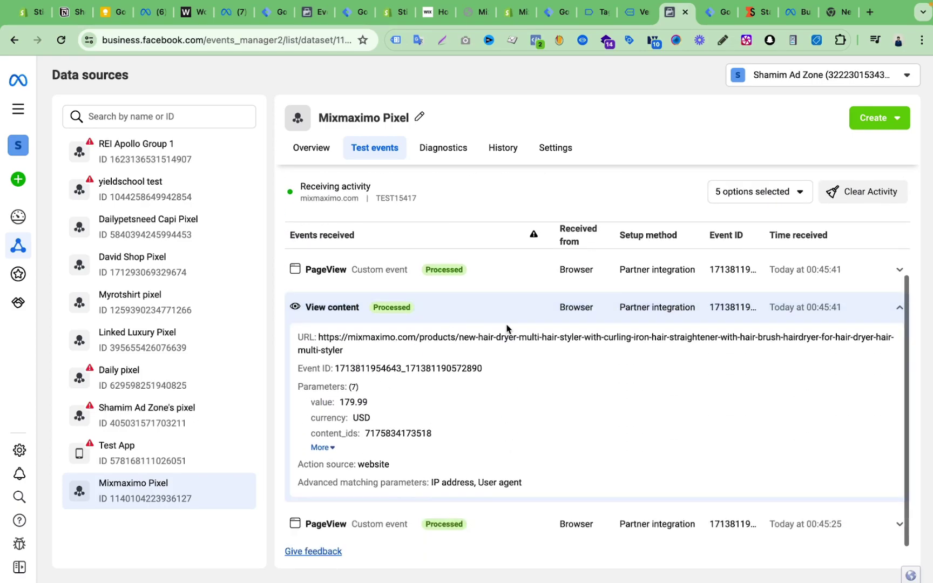
left_click(321, 447)
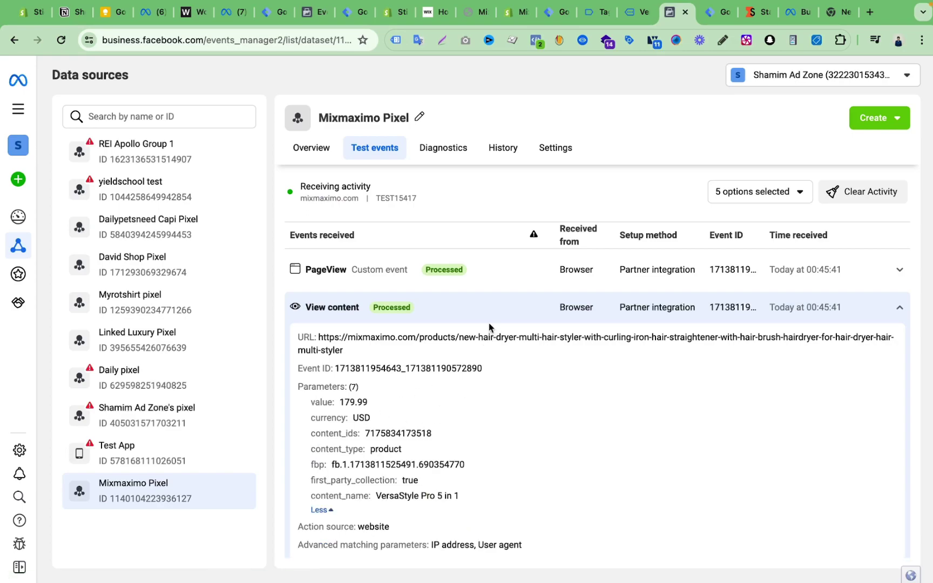
left_click(489, 322)
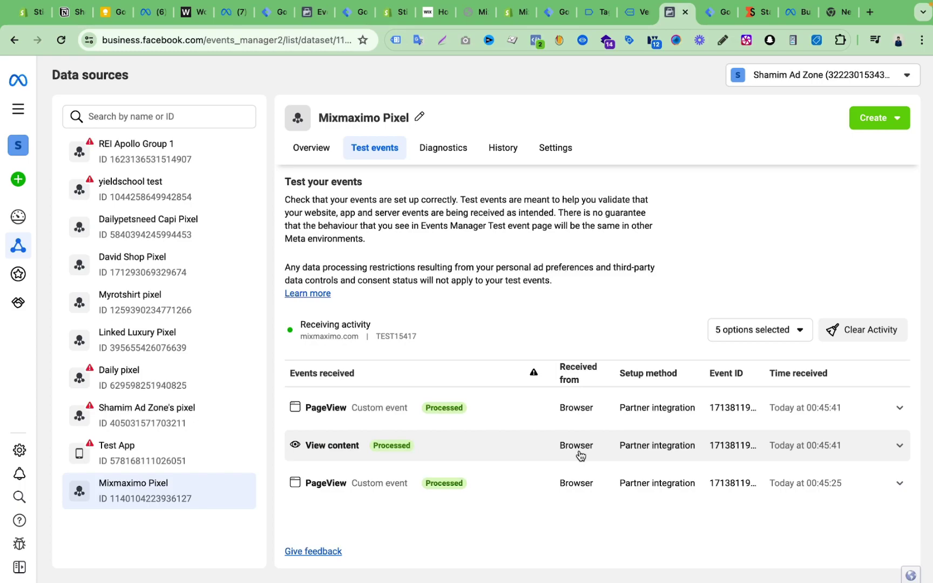
Reopen the View content event, review its parameters from value to content_name, and collapse it
left_click(519, 450)
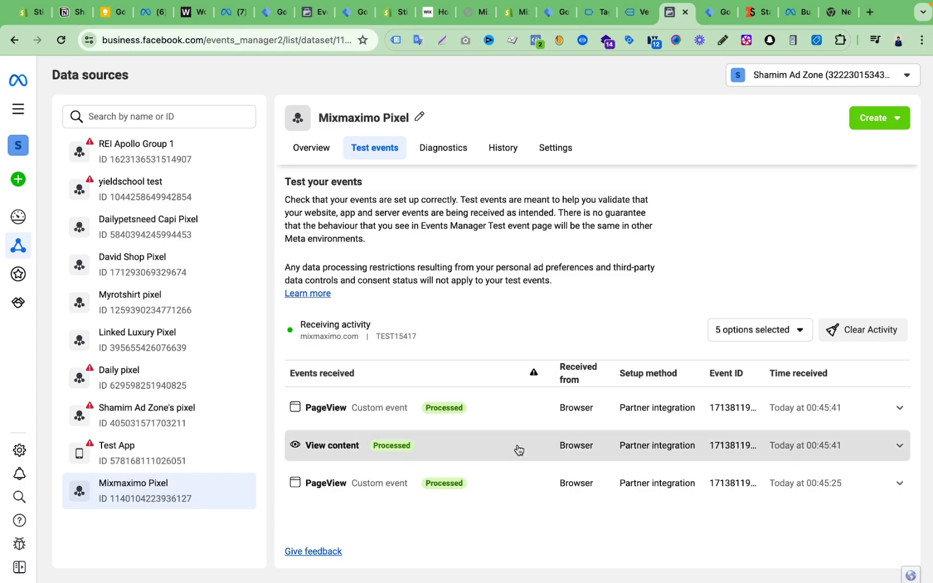
scroll(517, 448, "down", 3)
left_click(317, 448)
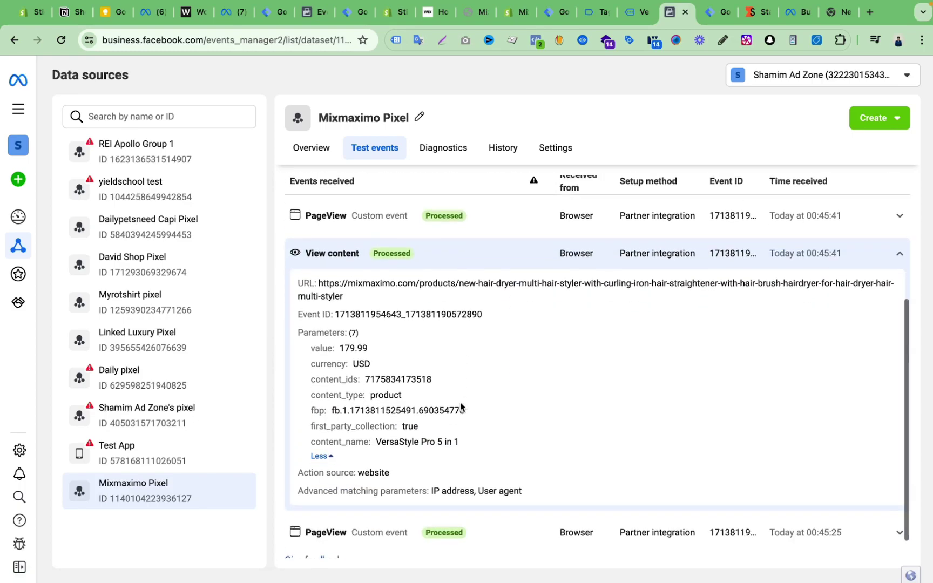
scroll(460, 405, "down", 2)
left_click_drag(311, 340, 483, 439)
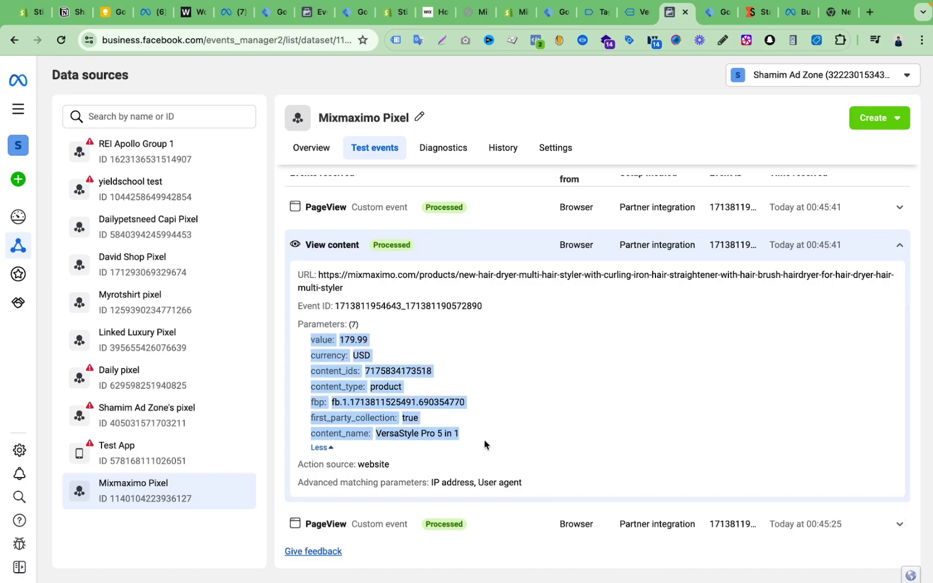
left_click(483, 439)
left_click(544, 262)
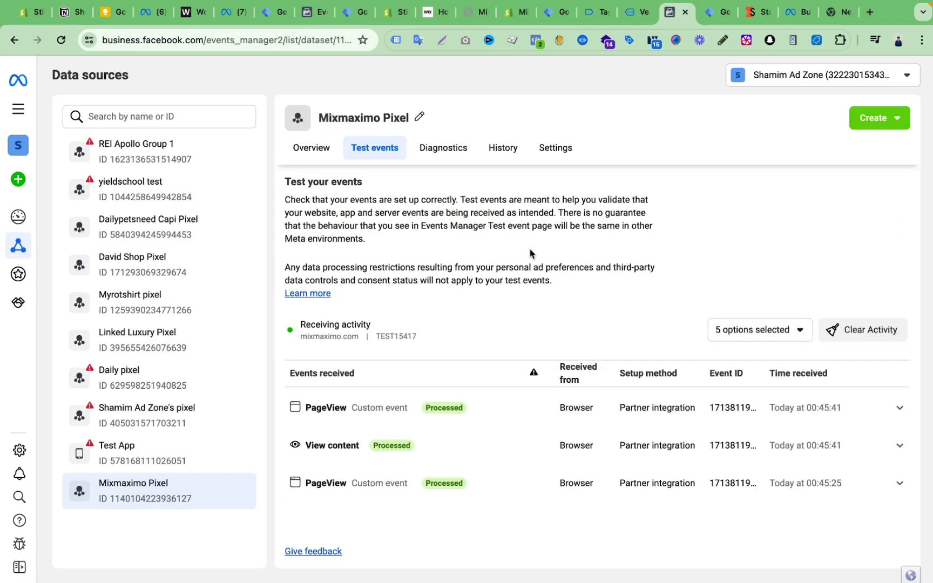
Start a container import in Mixmaximo - Server in Tag Manager with Server GTM Template.json as the file
left_click(717, 11)
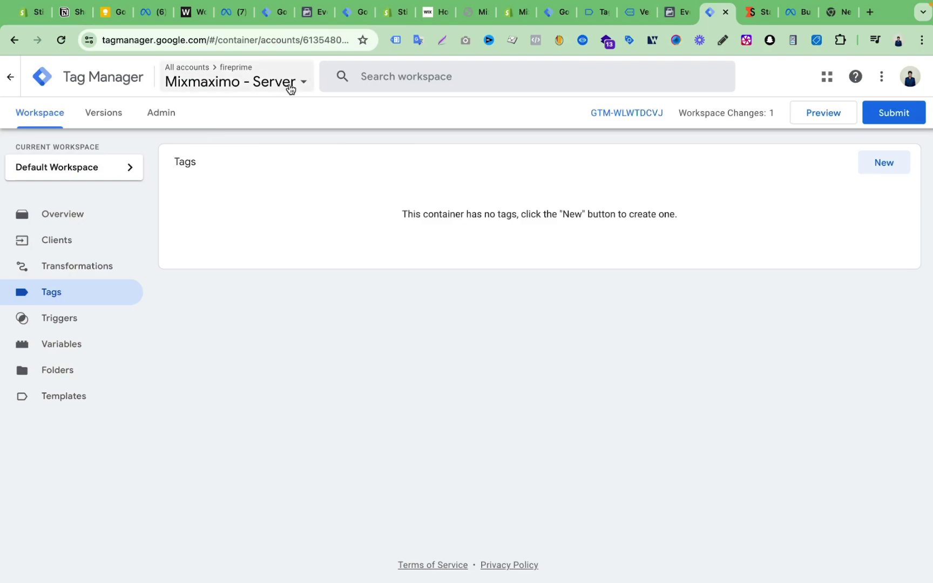
left_click(162, 115)
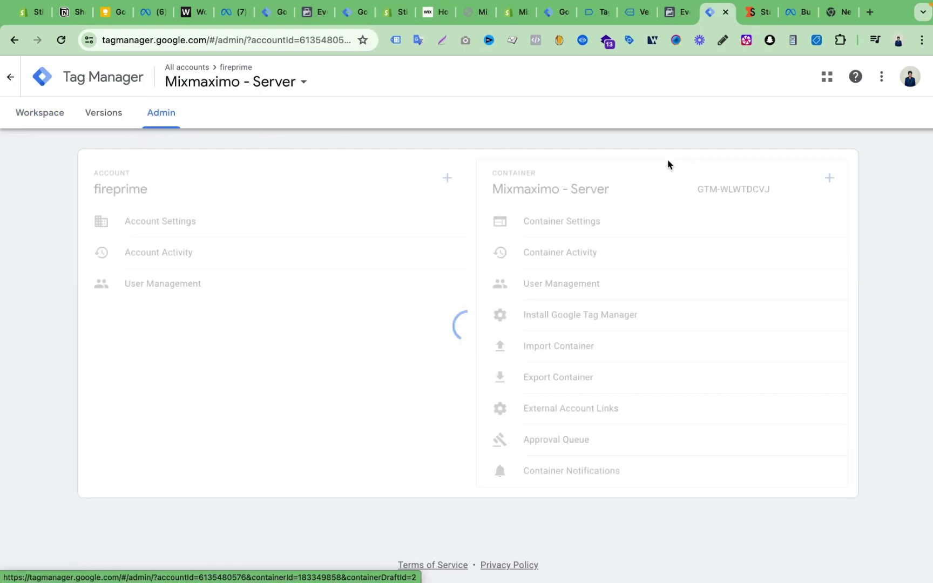
left_click(588, 351)
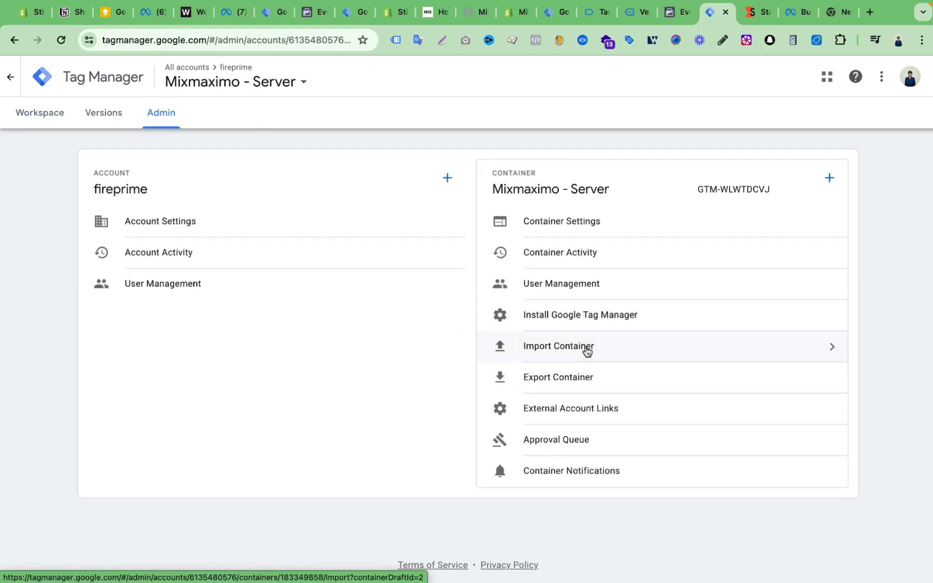
left_click(588, 348)
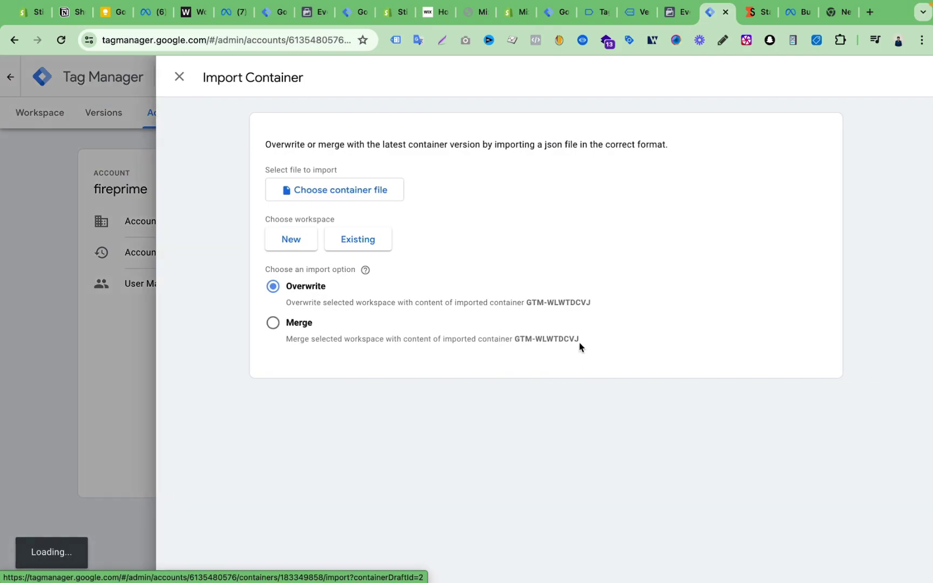
left_click(325, 191)
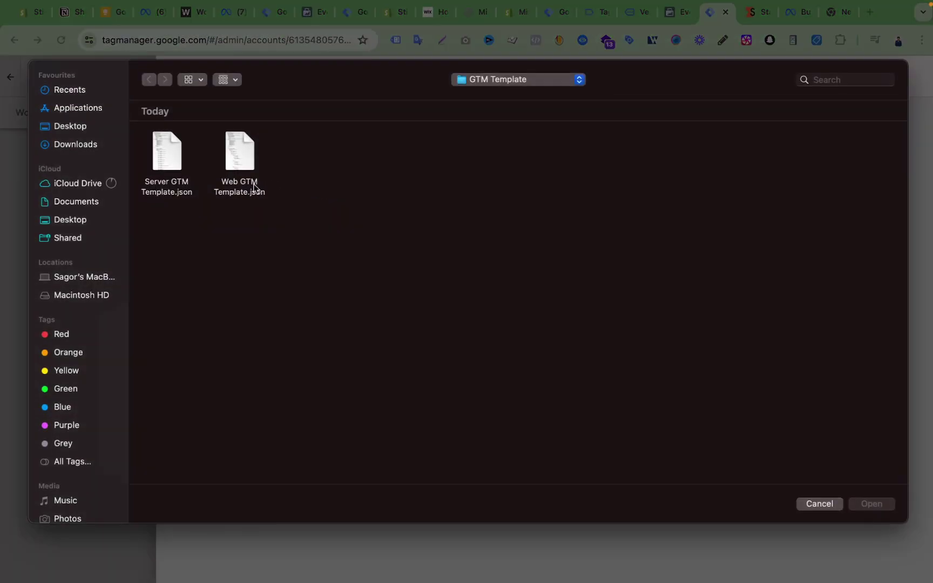
left_click(166, 161)
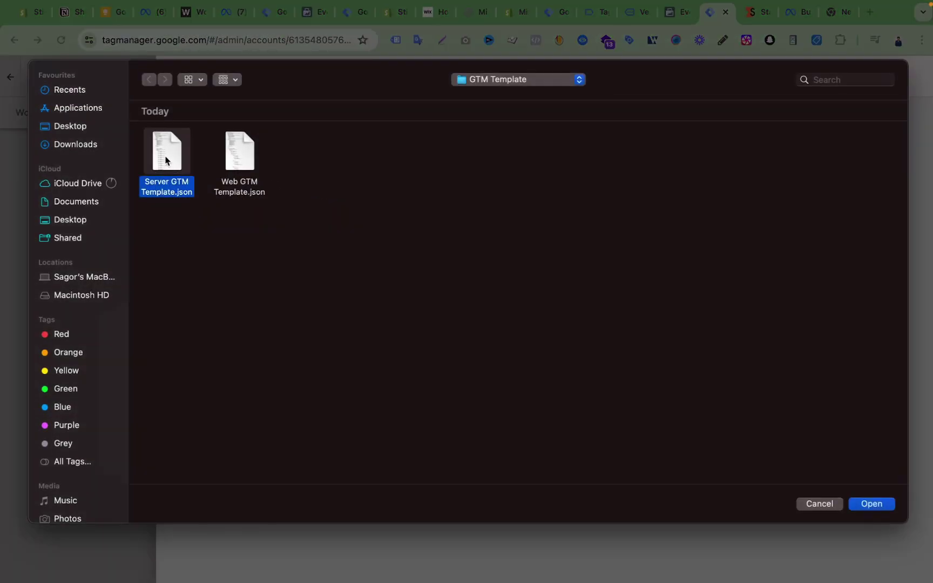
left_click(870, 503)
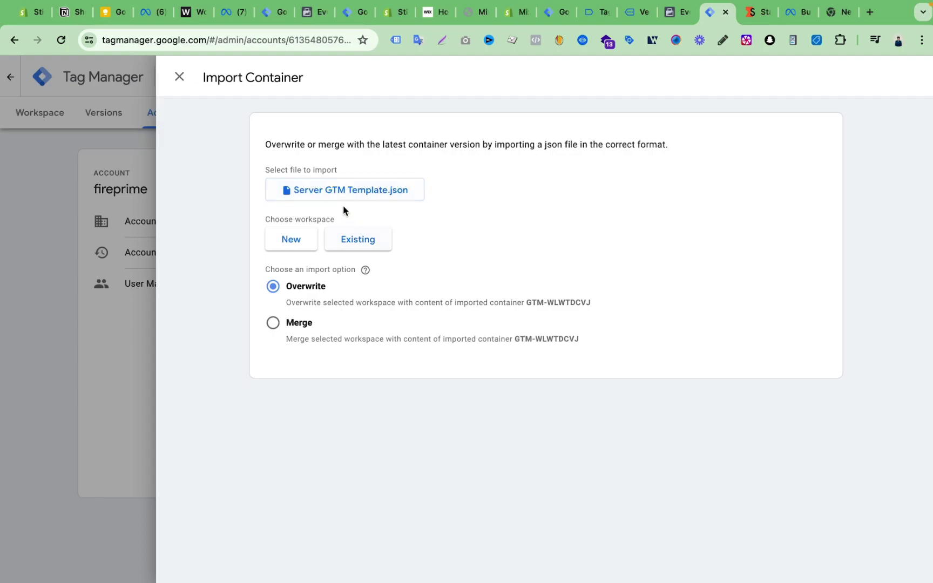
Import the template into the existing Default Workspace with the Overwrite option and confirm the import
left_click(359, 240)
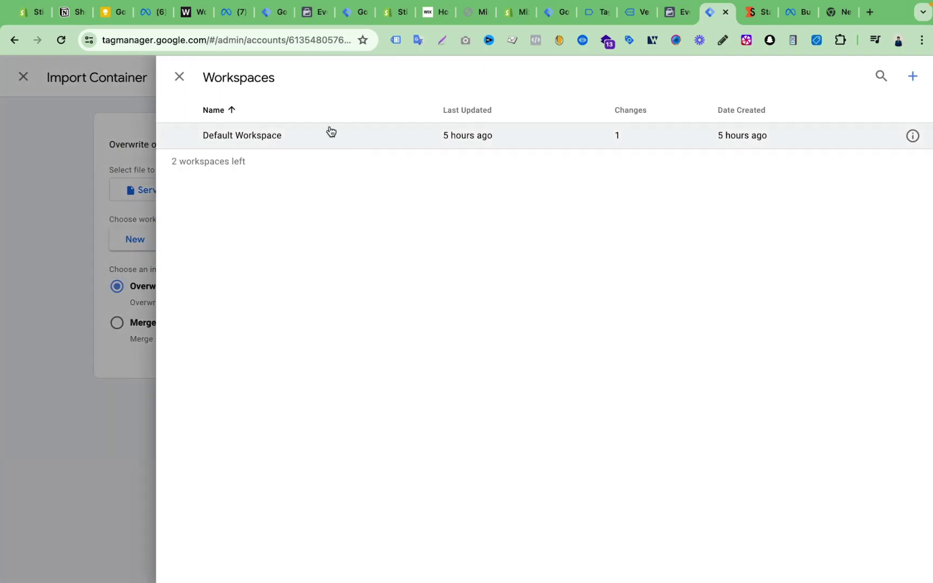
left_click(328, 132)
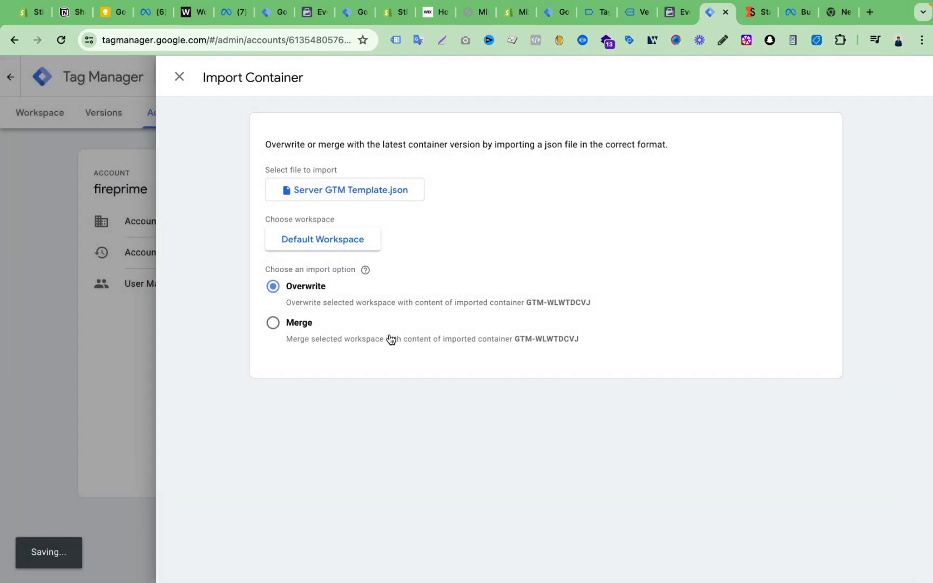
scroll(345, 498, "down", 2)
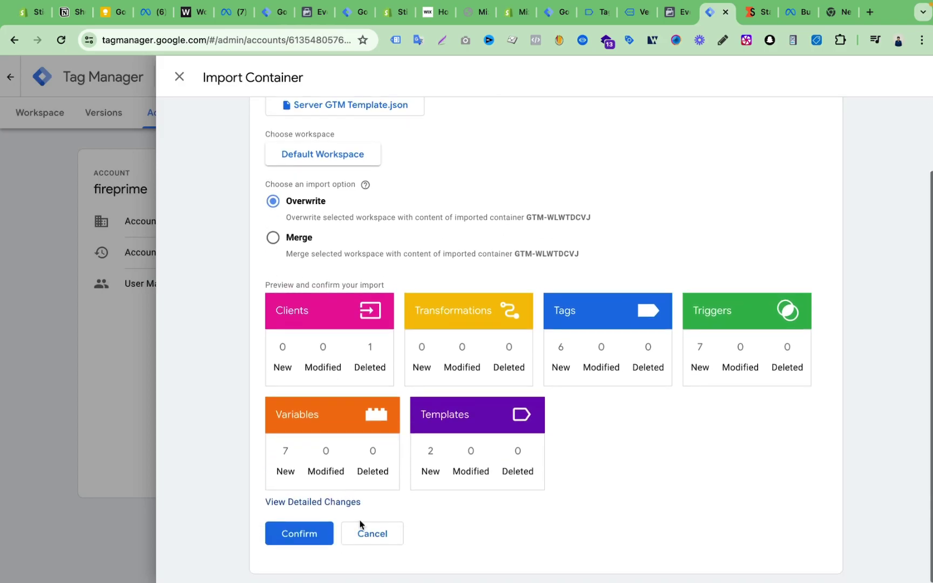
left_click(311, 535)
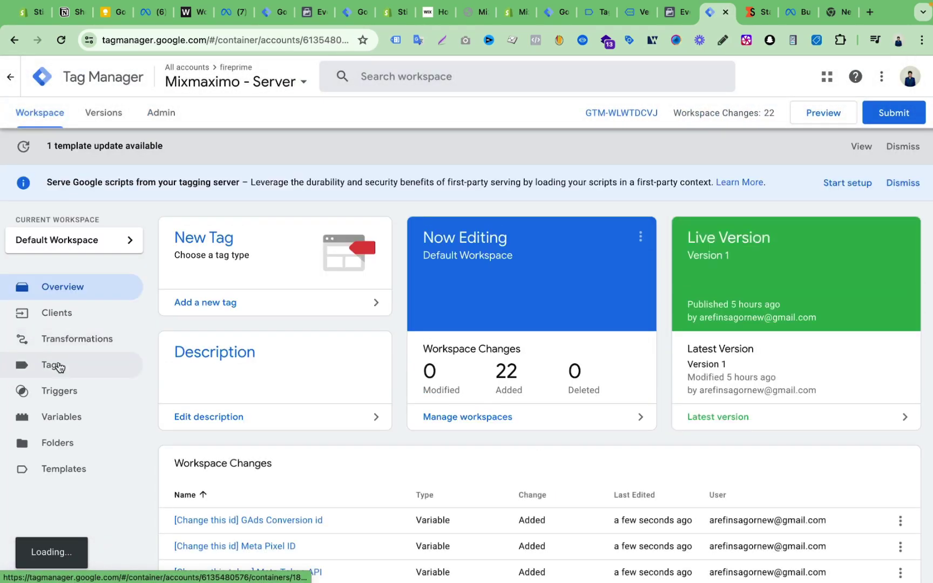
View the imported server tags and open the [Change this id] Meta Pixel ID variable
left_click(58, 365)
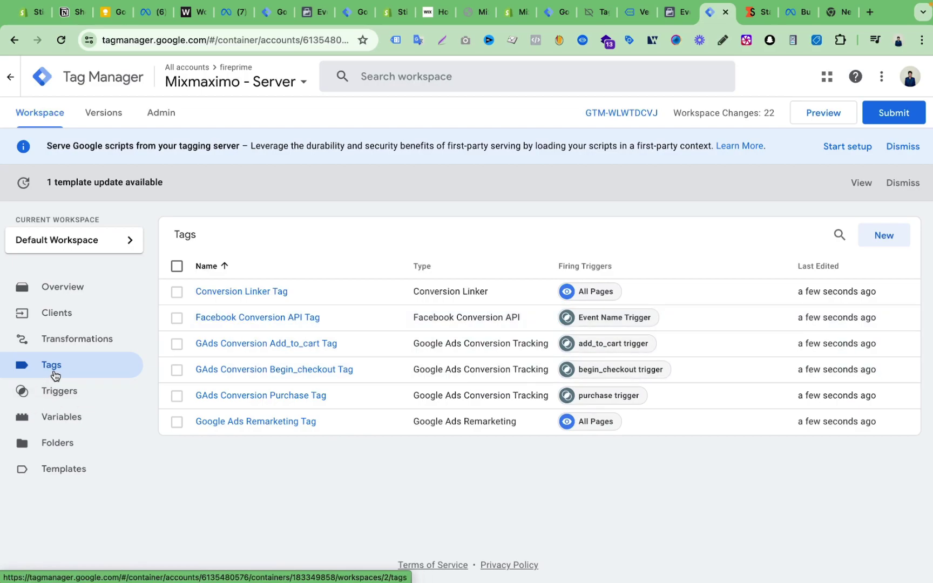
left_click(70, 422)
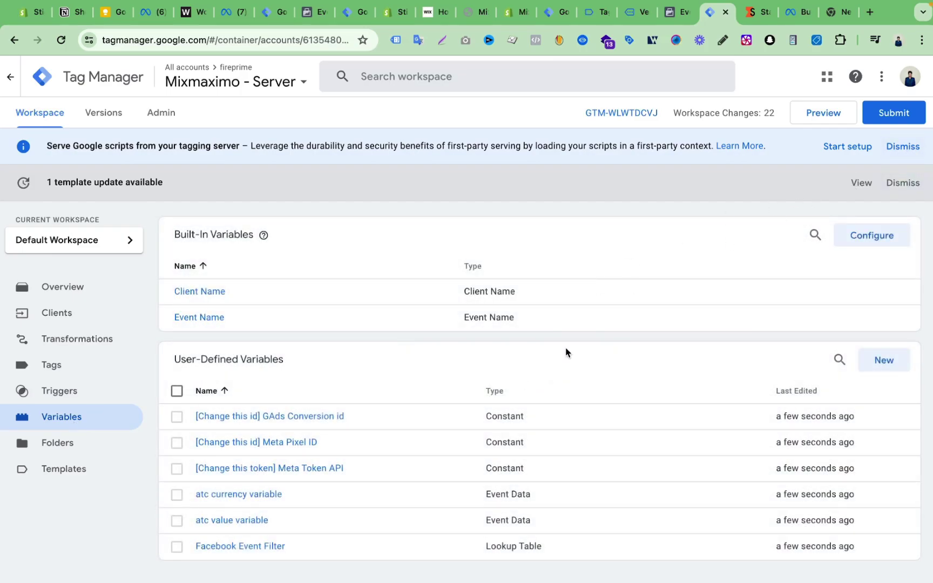
scroll(565, 352, "down", 1)
left_click(296, 414)
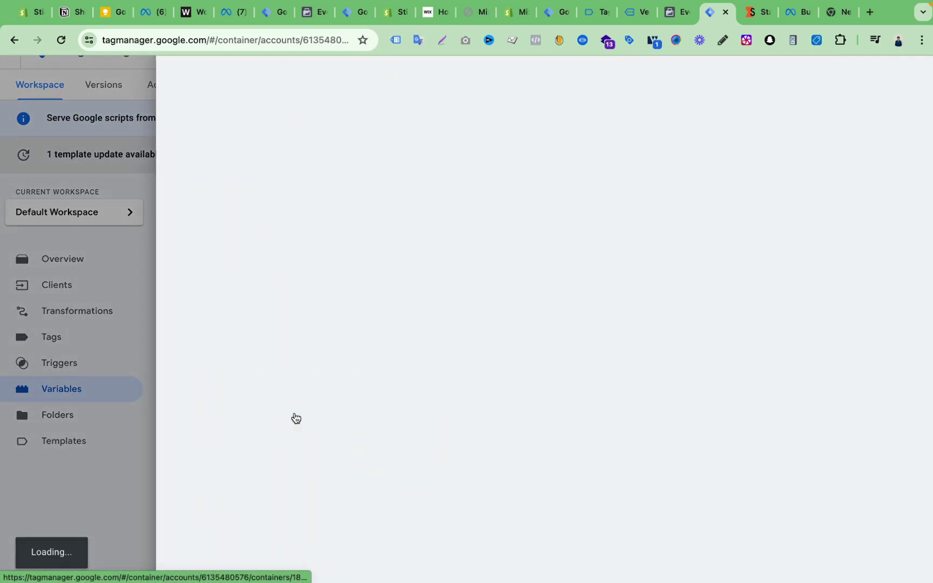
Switch to Meta Events Manager with the Mixmaximo Pixel data source
left_click(678, 13)
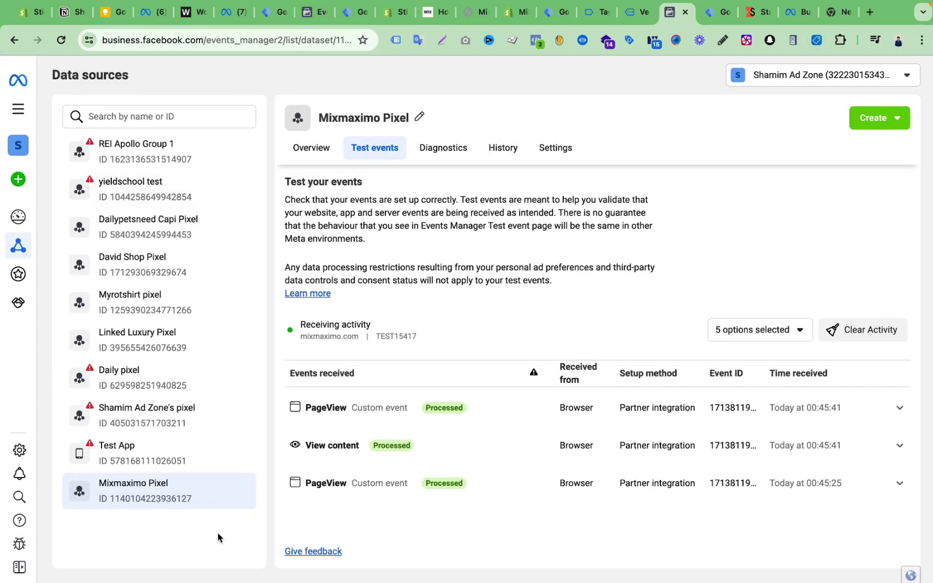
left_click(313, 39)
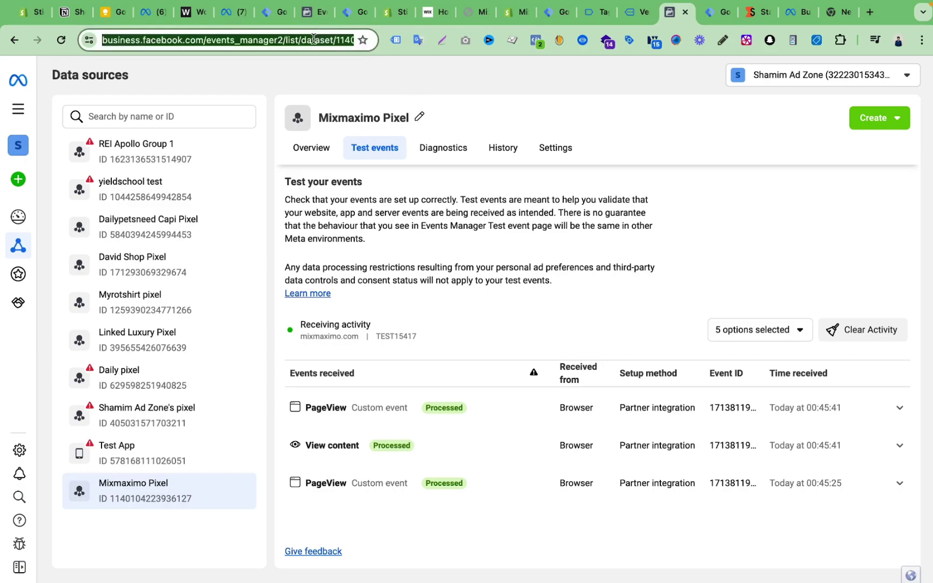
key("End")
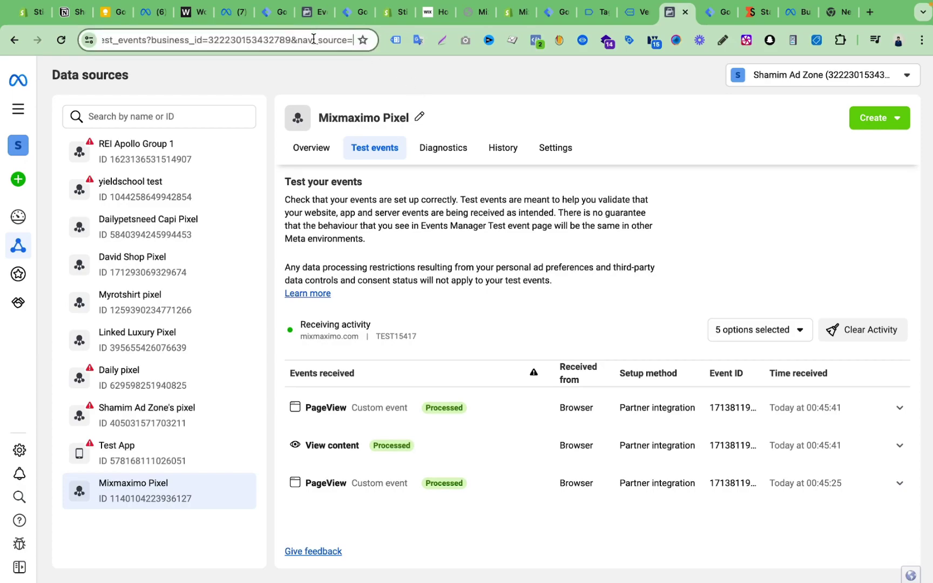
double_click(262, 40)
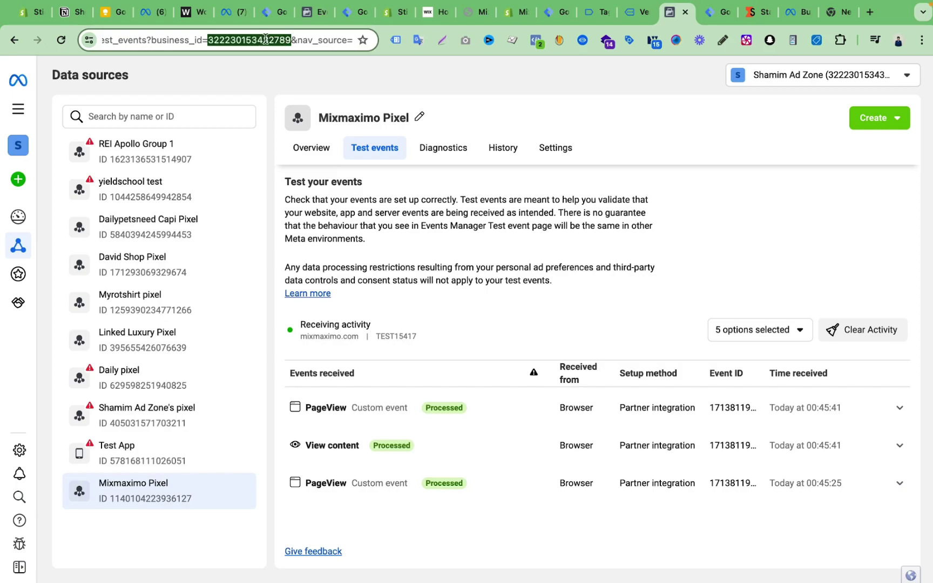
right_click(266, 39)
left_click(253, 41)
left_click(290, 41)
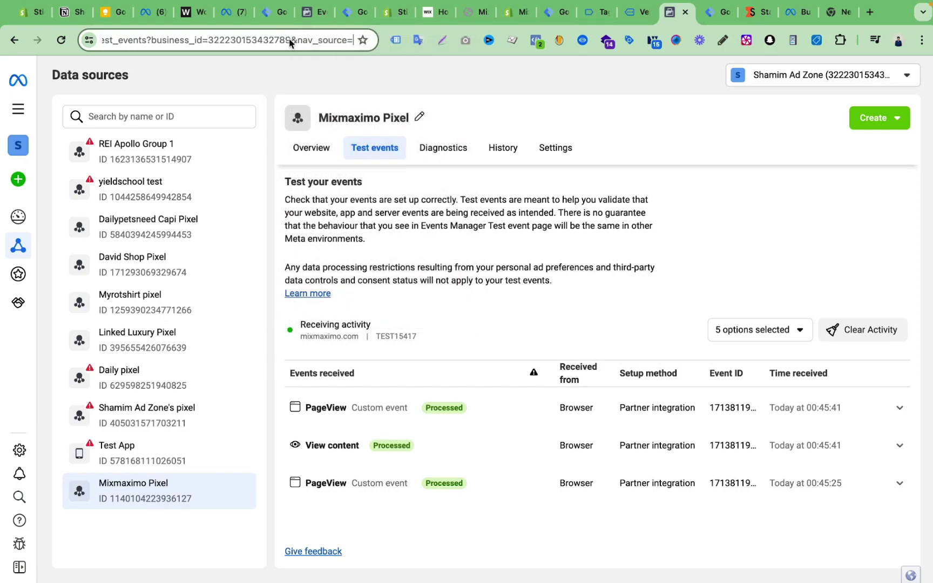
Copy the dataset ID from the Mixmaximo Pixel's settings and enter it as the value of the [Change this id] Meta Pixel ID variable
left_click(559, 156)
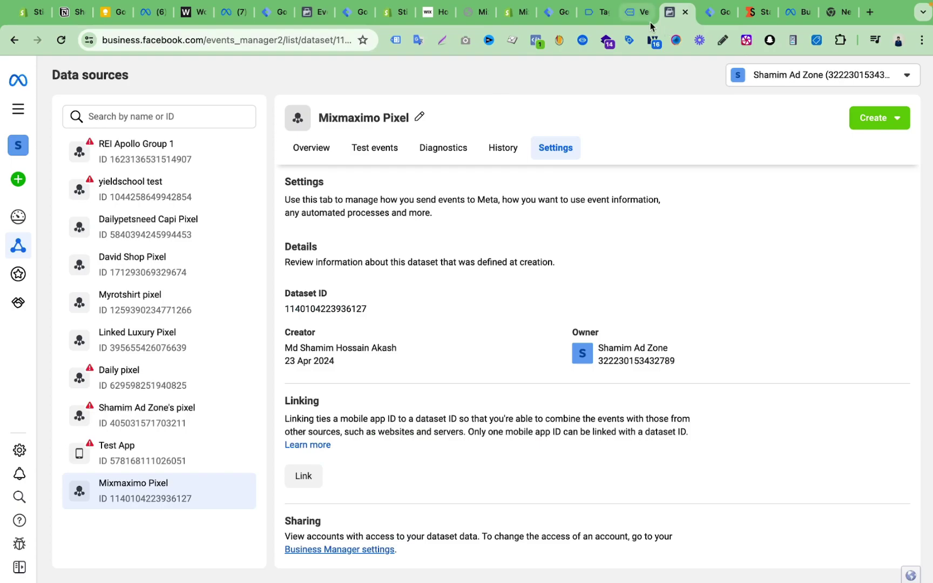
left_click(718, 12)
left_click(361, 288)
double_click(328, 299)
key("super+v")
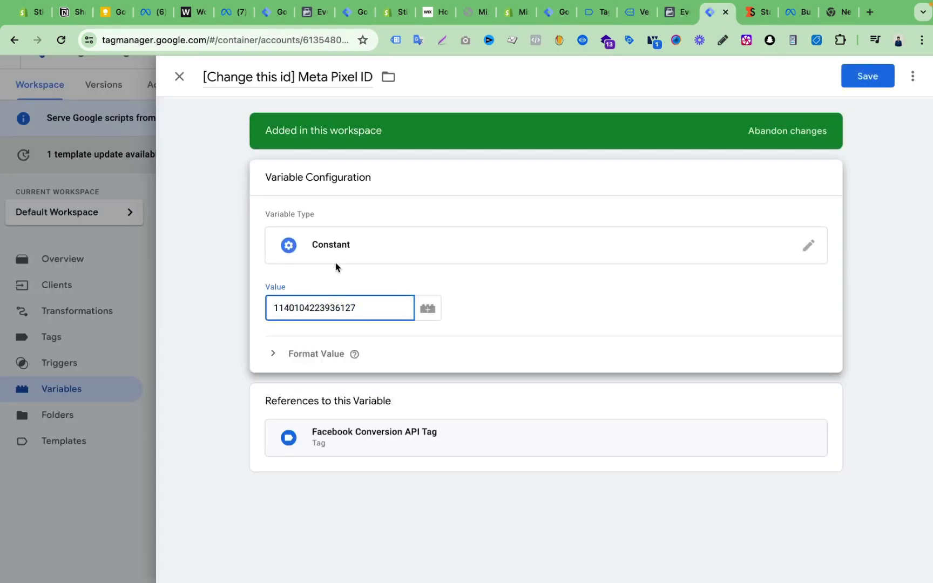
Rename the variable to Meta Pixel ID by removing the [Change this id] prefix, and save it
left_click(300, 76)
key("BackSpace")
key("BackSpace")
key("BackSpace")
key("BackSpace")
key("BackSpace")
key("BackSpace")
key("BackSpace")
key("BackSpace")
key("BackSpace")
key("BackSpace")
key("BackSpace")
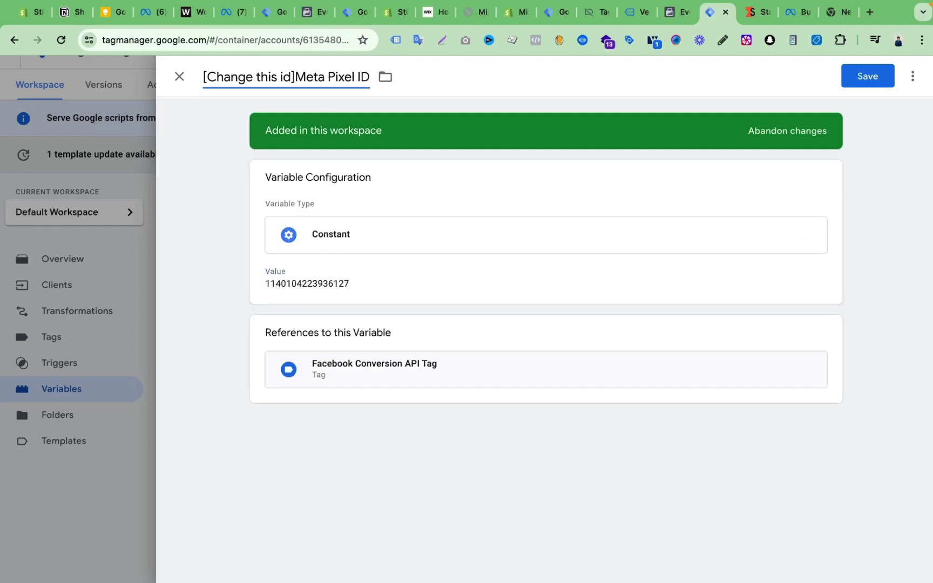
key("BackSpace")
key("BackSpace")
key("BackSpace")
key("BackSpace")
key("BackSpace")
key("BackSpace")
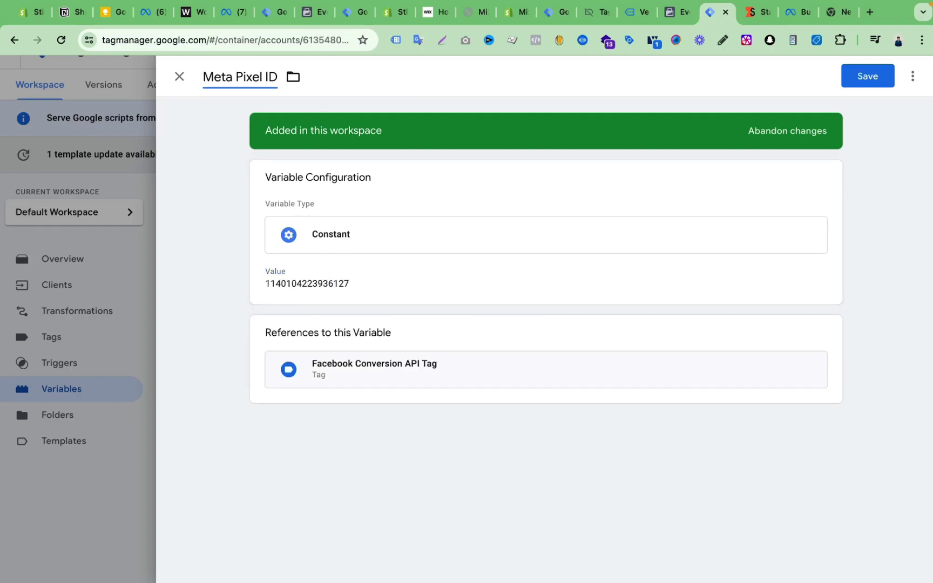
left_click(875, 76)
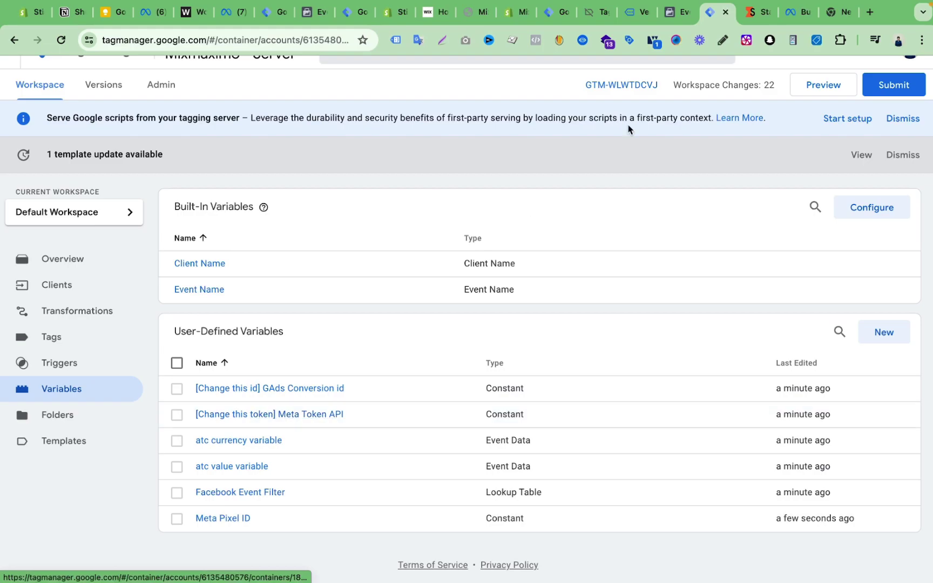
Generate a Conversions API access token for the Mixmaximo Pixel in Events Manager and copy it
left_click(677, 12)
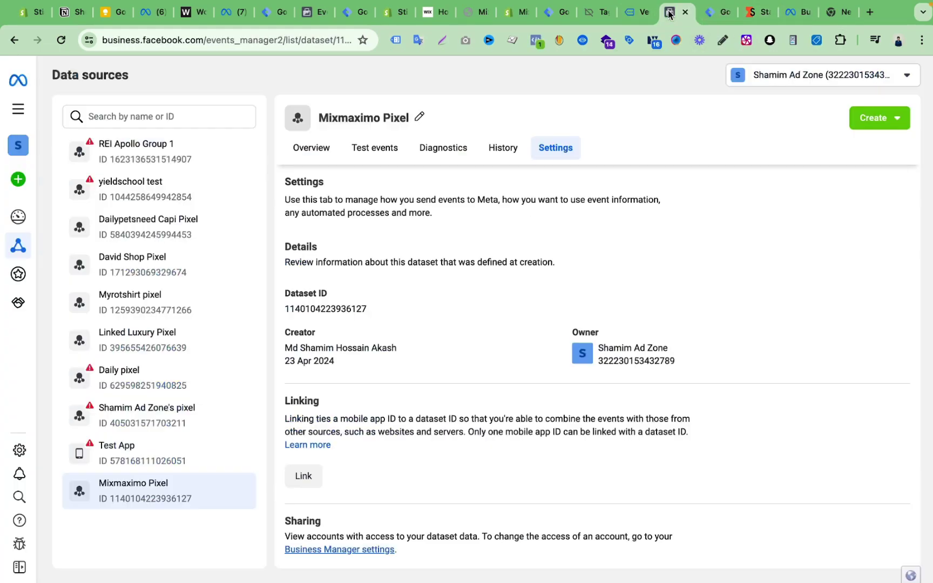
scroll(506, 243, "down", 6)
scroll(505, 245, "down", 15)
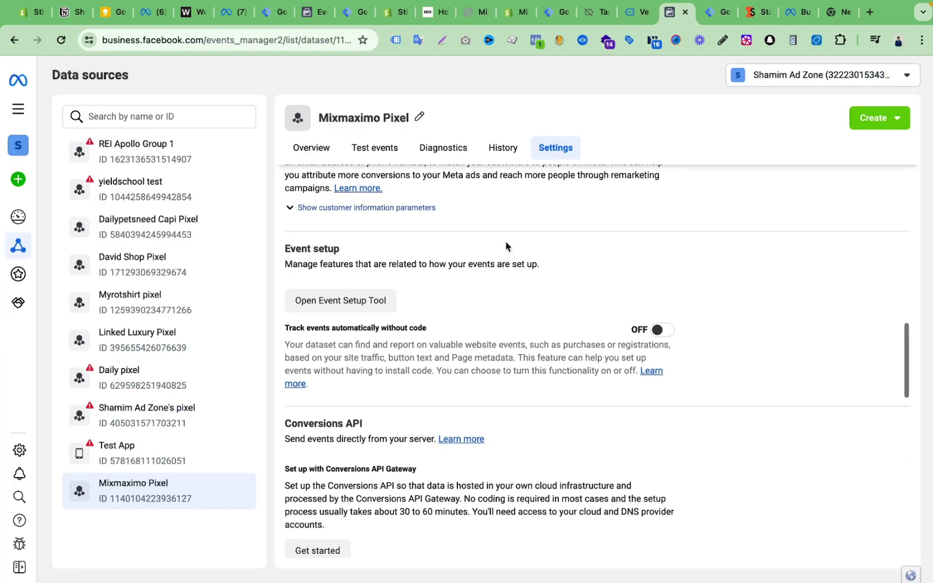
scroll(506, 246, "down", 1)
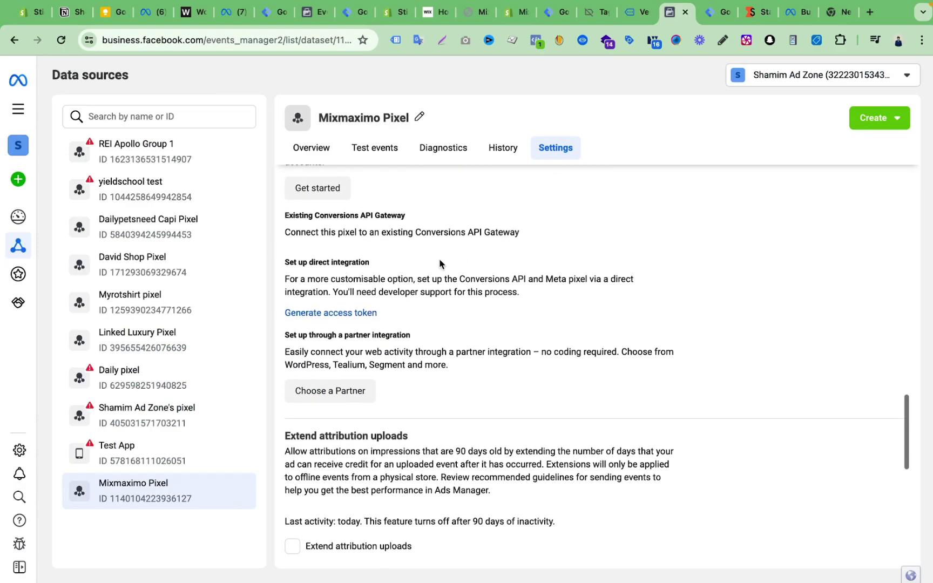
left_click(345, 314)
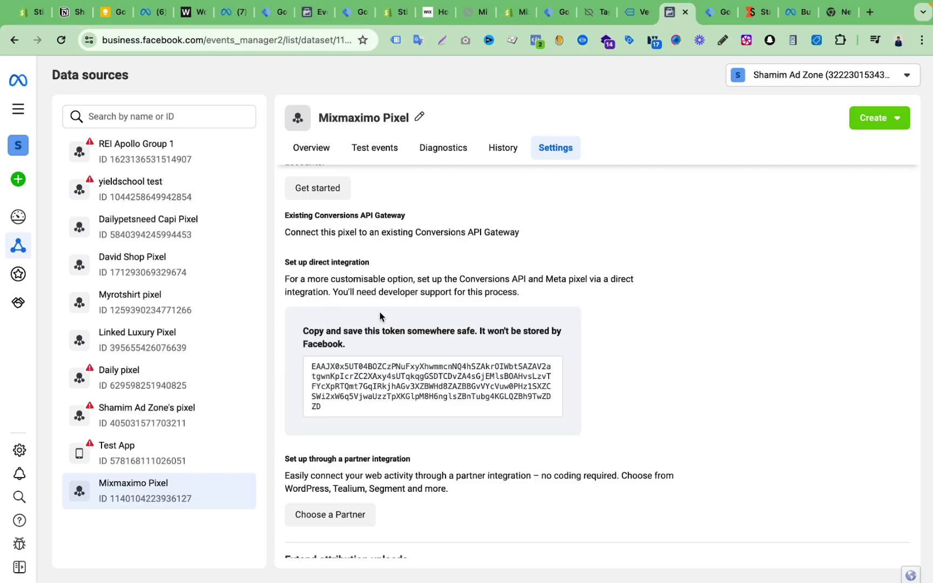
left_click(440, 385)
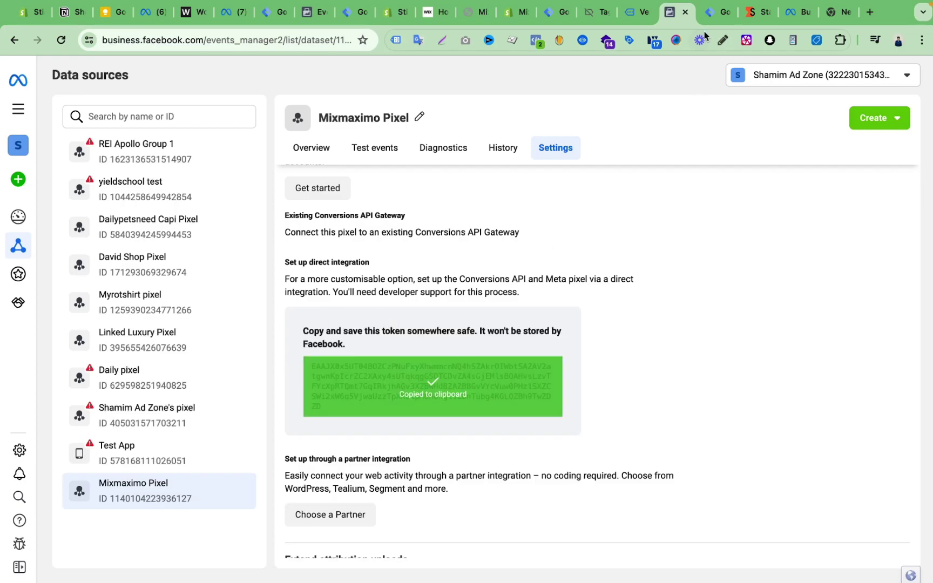
Replace the value of the [Change this token] Meta Token API variable in the server container with the copied API access token
left_click(711, 16)
left_click(308, 415)
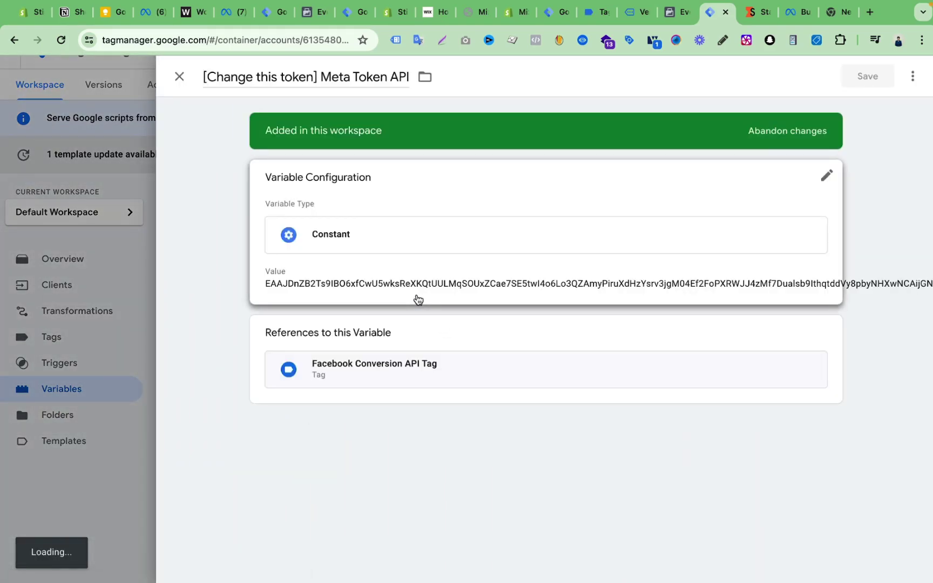
left_click(416, 299)
double_click(355, 305)
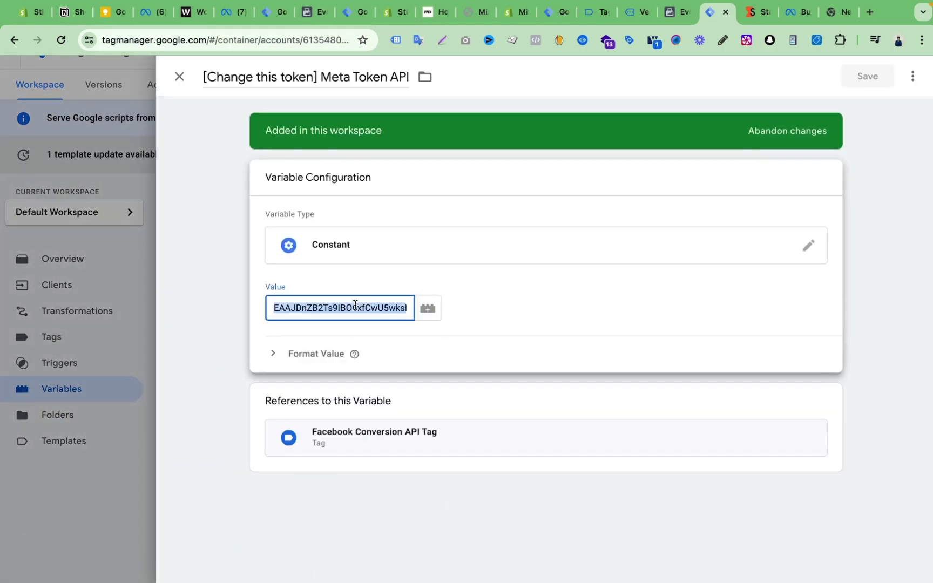
key("BackSpace")
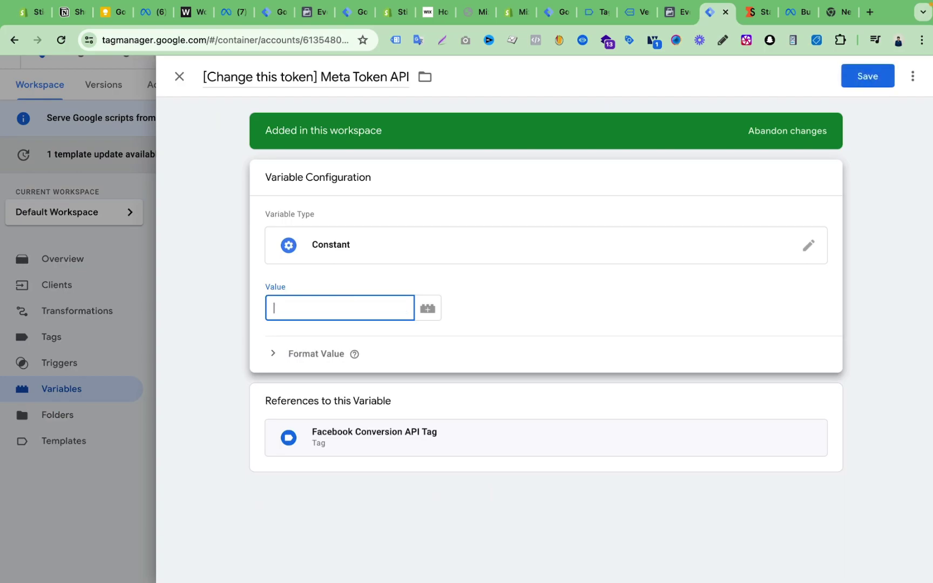
key("super+v")
Rename the variable to Meta Token API by removing the [Change this token] prefix, and save it
left_click(323, 80)
key("BackSpace")
key("BackSpace")
key("BackSpace")
key("BackSpace")
key("BackSpace")
key("BackSpace")
key("BackSpace")
key("BackSpace")
key("BackSpace")
key("BackSpace")
key("BackSpace")
key("BackSpace")
key("BackSpace")
key("BackSpace")
key("BackSpace")
key("BackSpace")
key("BackSpace")
key("BackSpace")
key("BackSpace")
key("BackSpace")
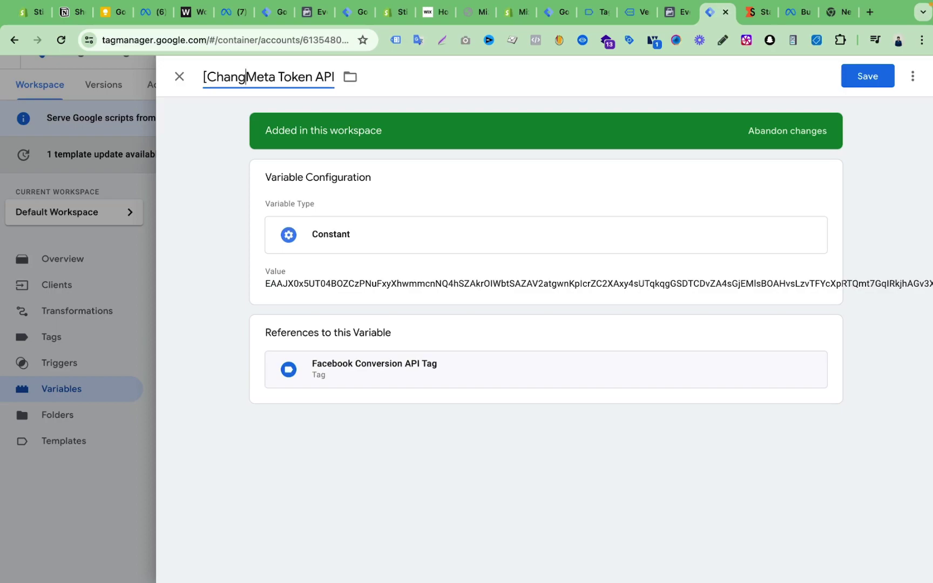
left_click(870, 78)
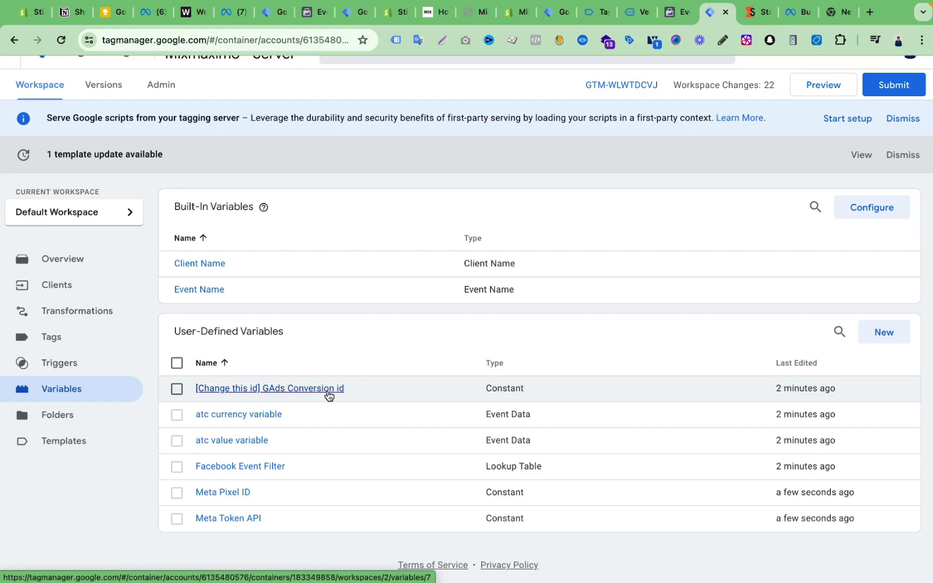
Start the setup for serving Google scripts with a Google Tag Manager: Web Container client and disable region-specific settings
scroll(313, 168, "up", 1)
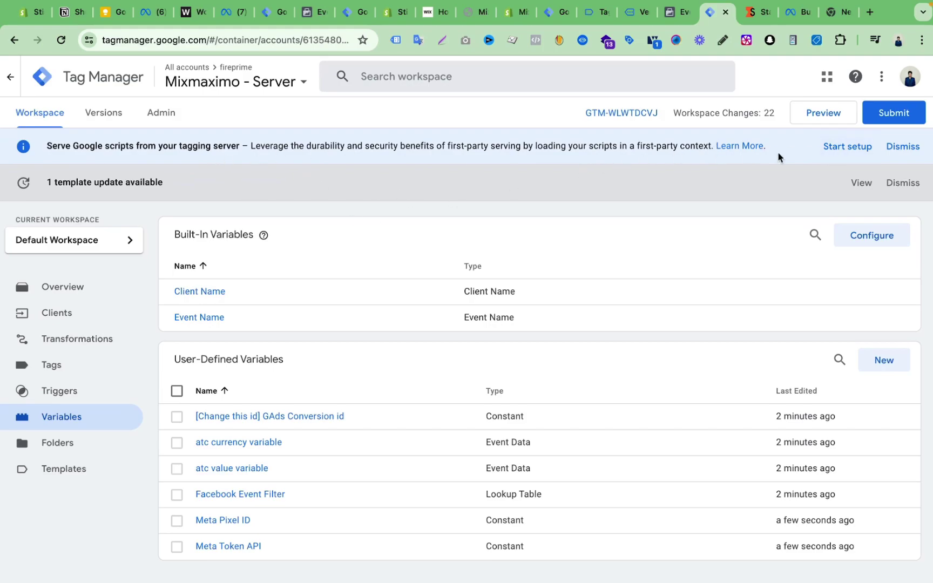
left_click(845, 151)
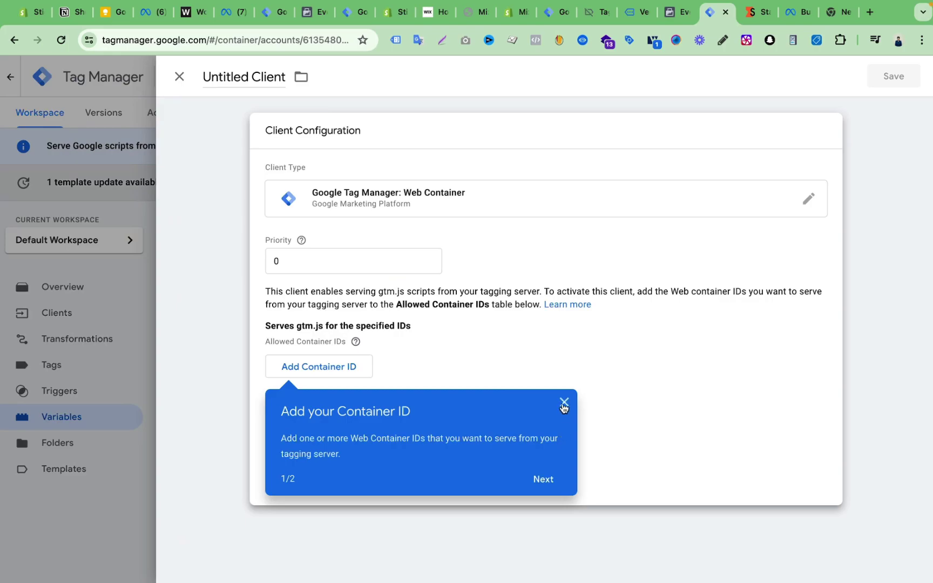
left_click(564, 402)
left_click(273, 437)
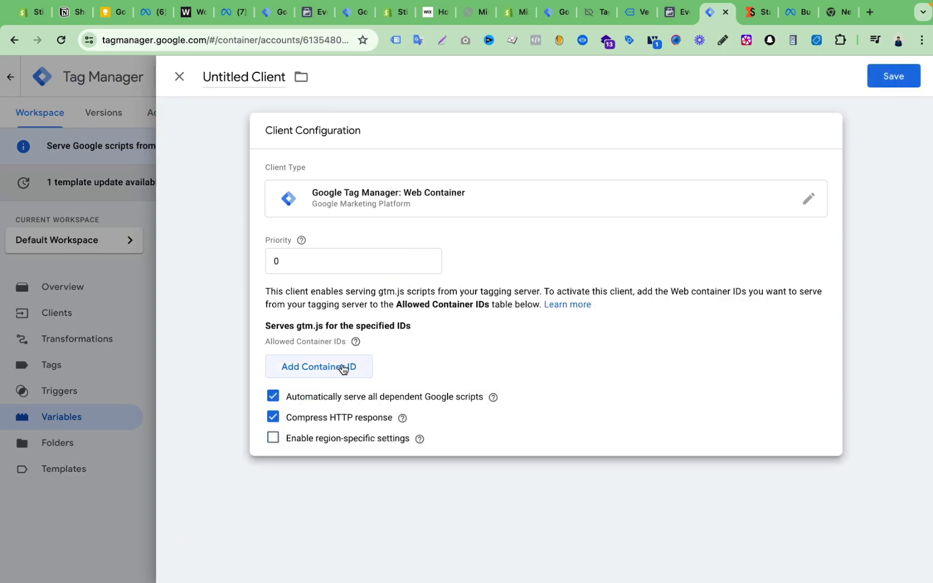
Copy the container ID of the Mixmaximo - Web container and return to the untitled server client
left_click(556, 12)
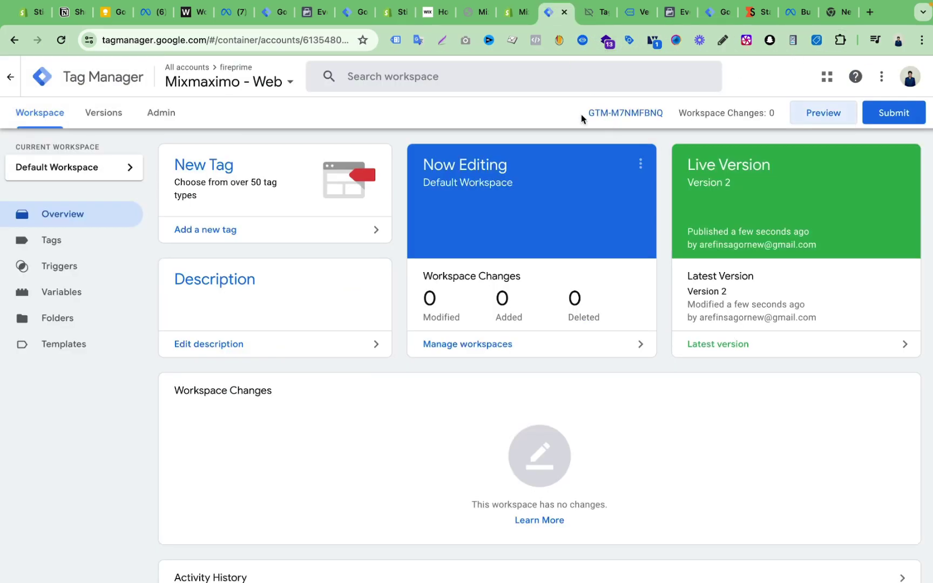
left_click_drag(581, 114, 674, 118)
right_click(642, 113)
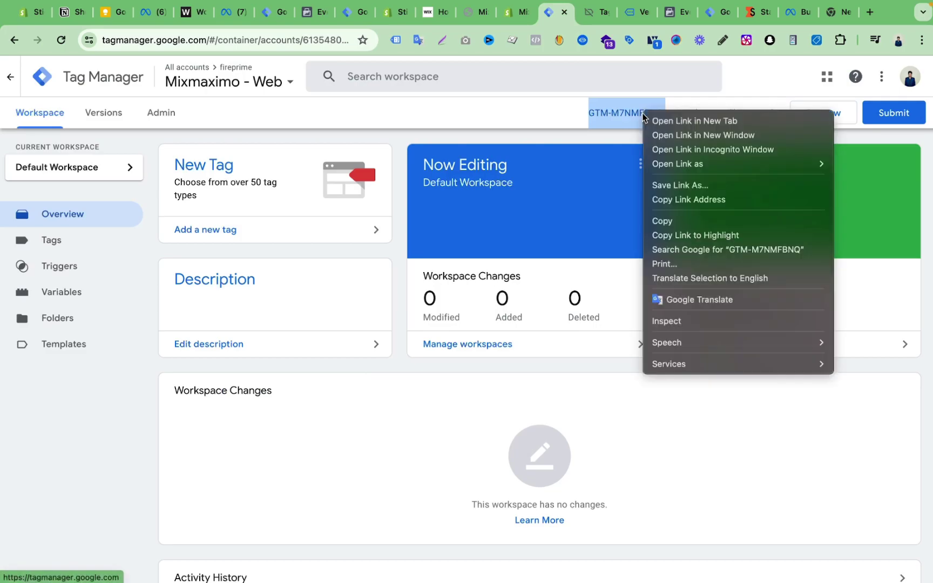
left_click(678, 221)
left_click(709, 12)
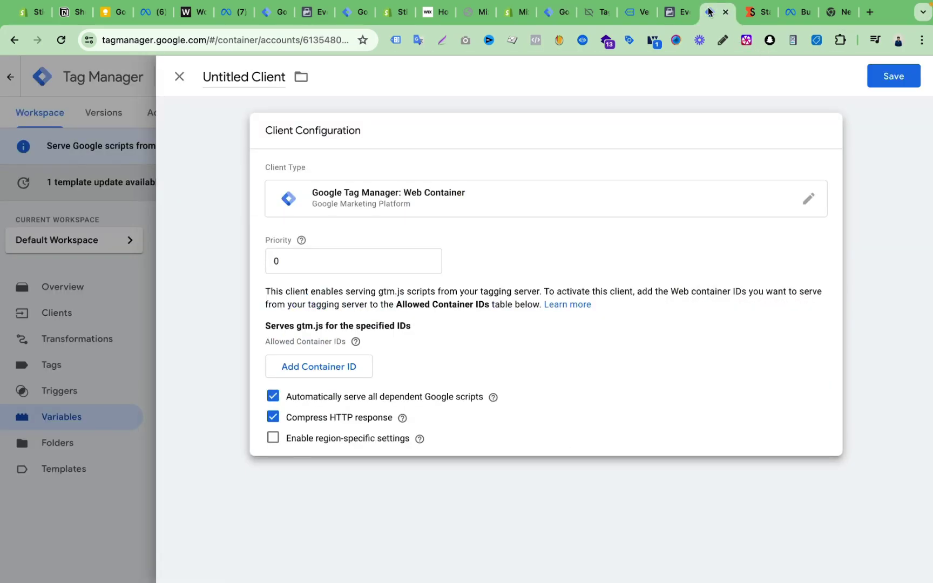
Add GTM-M7NMFBNQ as an allowed container ID in the client, without a leading space
left_click(315, 368)
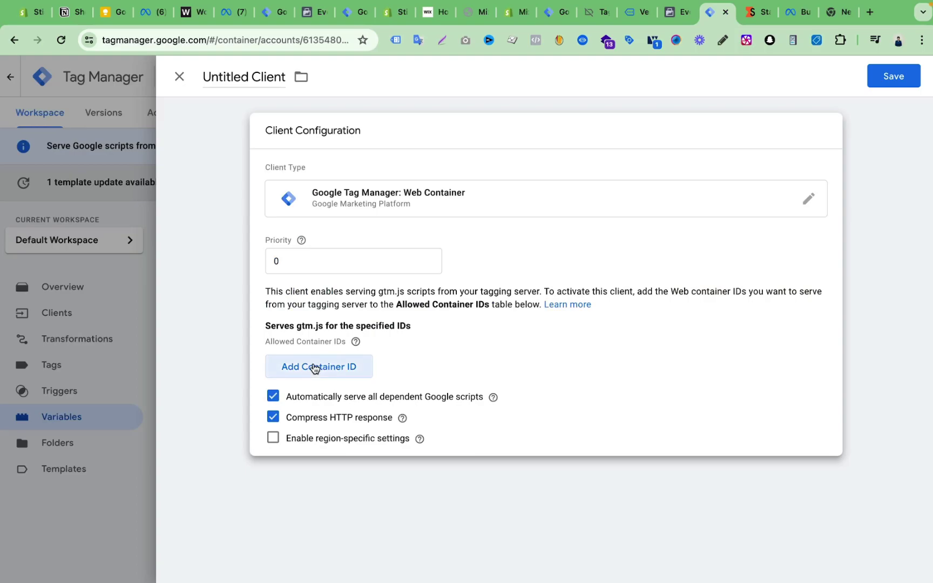
left_click(308, 361)
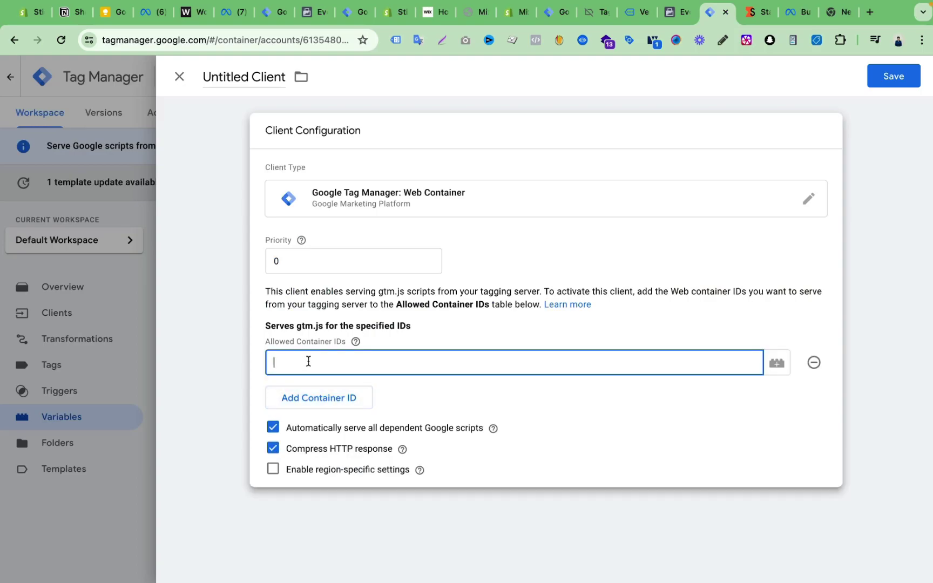
key("cmd+v")
key("cmd+Left")
key("Delete")
double_click(313, 363)
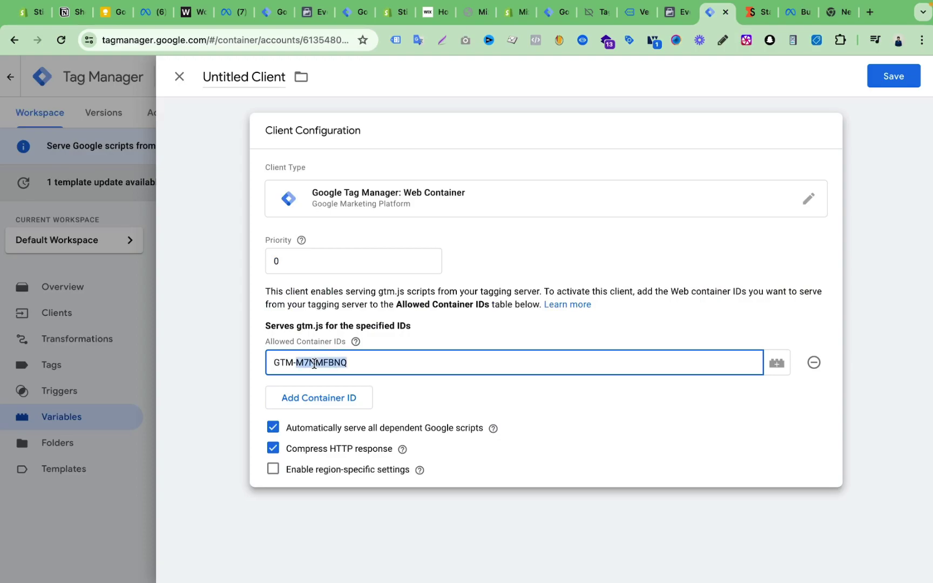
key("cmd+a")
left_click(386, 362)
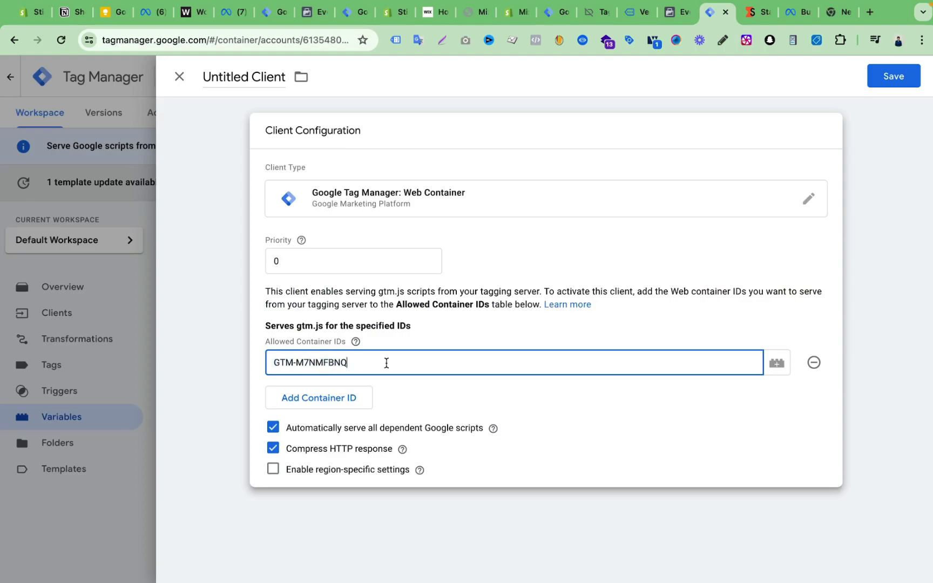
Save the web container client, and dismiss the submit hint and the notice about serving Google scripts
left_click(894, 79)
left_click(577, 273)
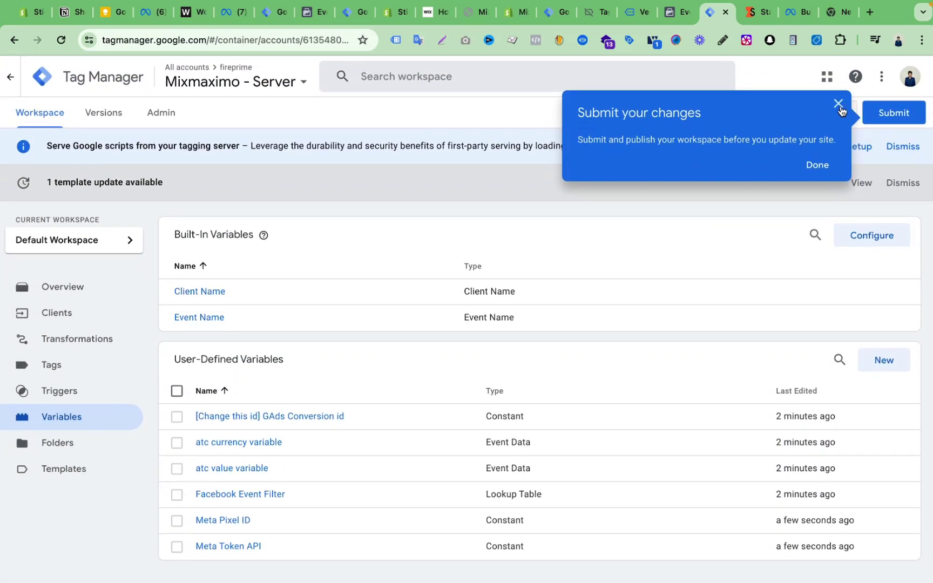
left_click(838, 111)
left_click(902, 146)
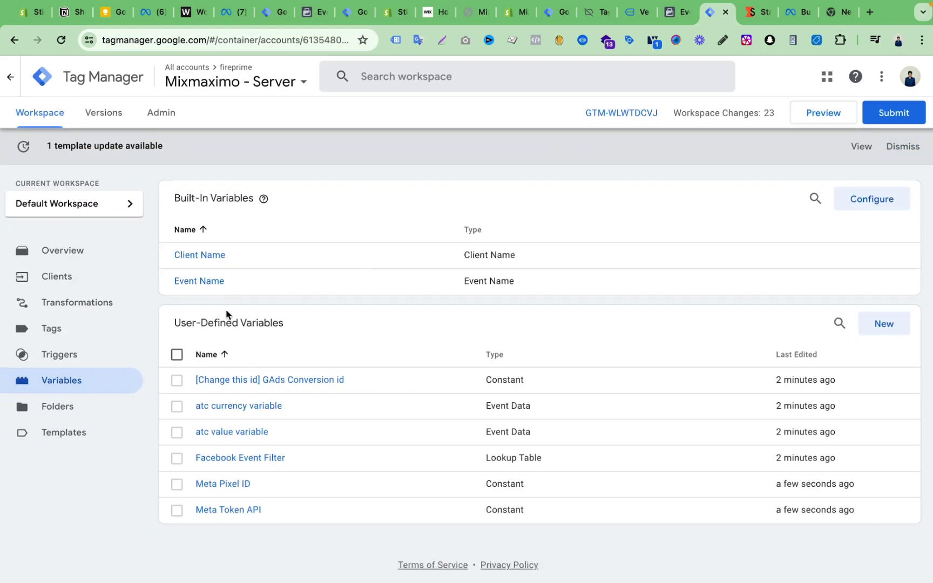
Open the Facebook Conversion API Tag in the server container for editing, at its Test ID
left_click(75, 333)
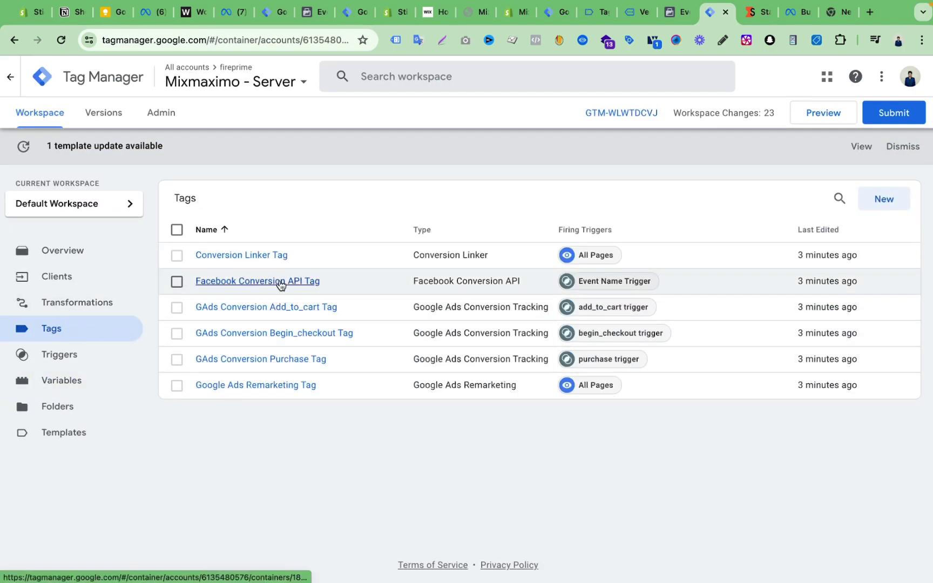
left_click(280, 281)
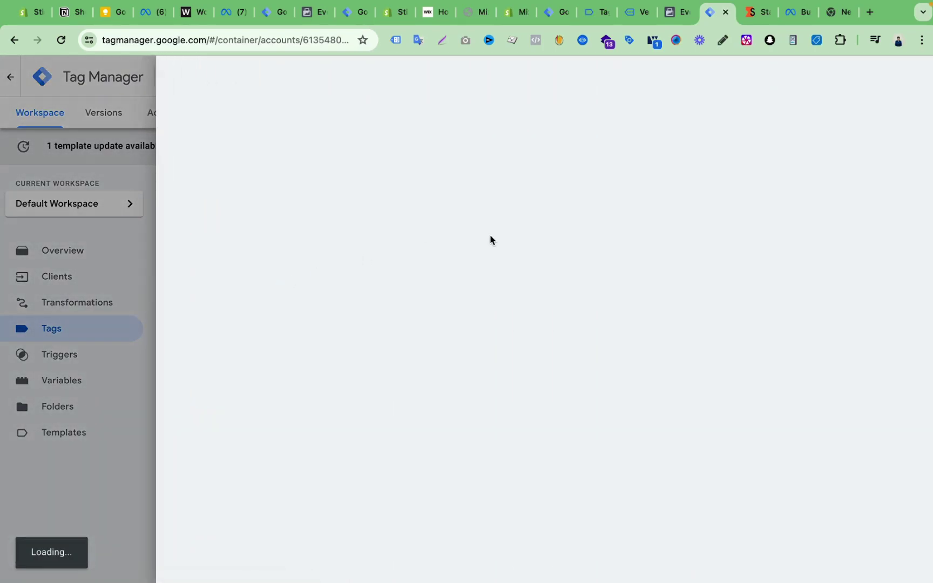
scroll(494, 334, "down", 2)
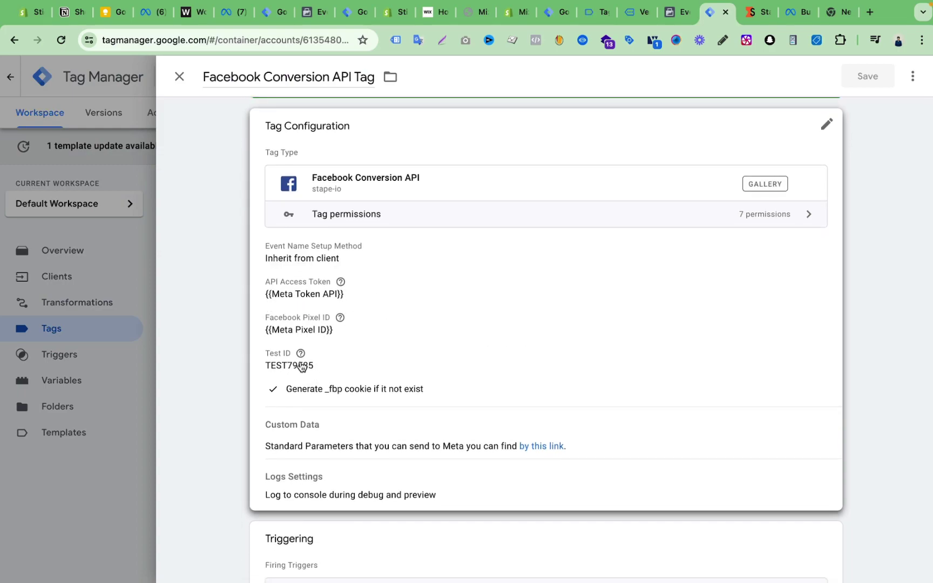
left_click(362, 367)
scroll(362, 365, "down", 3)
left_click(327, 329)
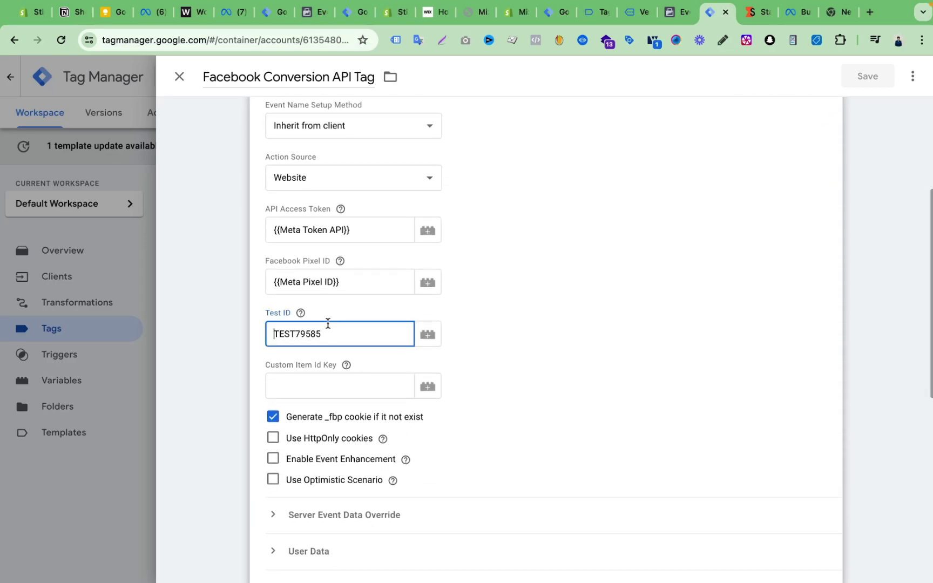
Copy the test code TEST15417 from the Mixmaximo Pixel's test events in Meta Events Manager
left_click(677, 12)
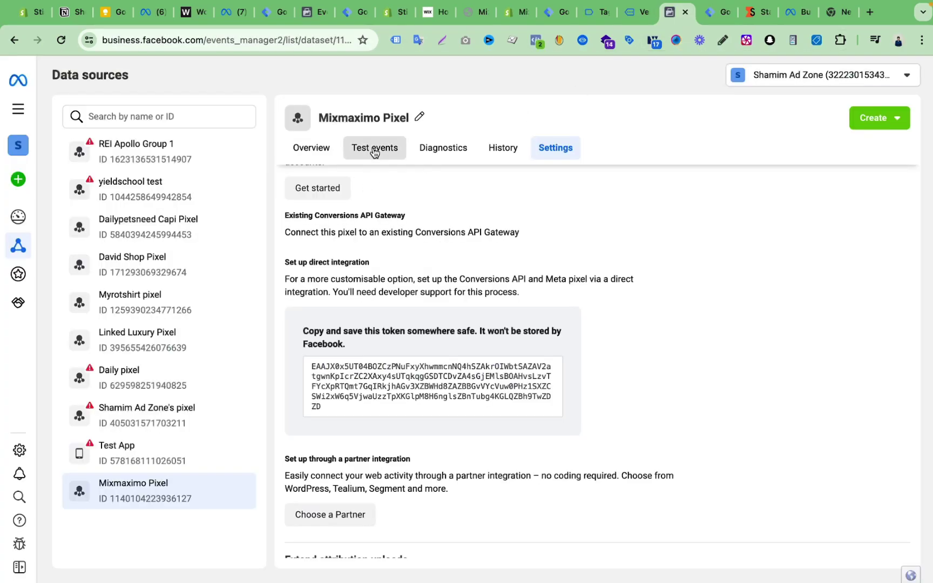
left_click(374, 147)
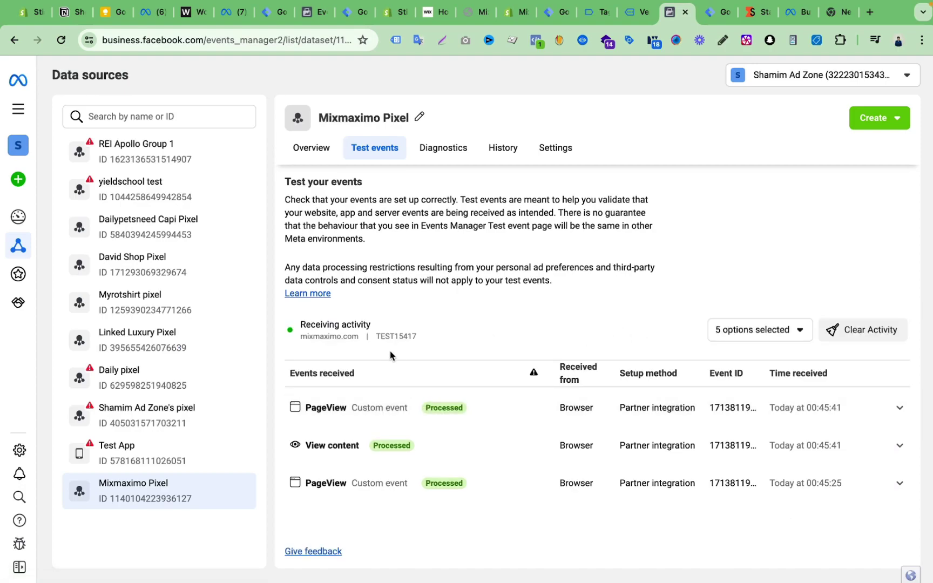
double_click(395, 337)
right_click(393, 339)
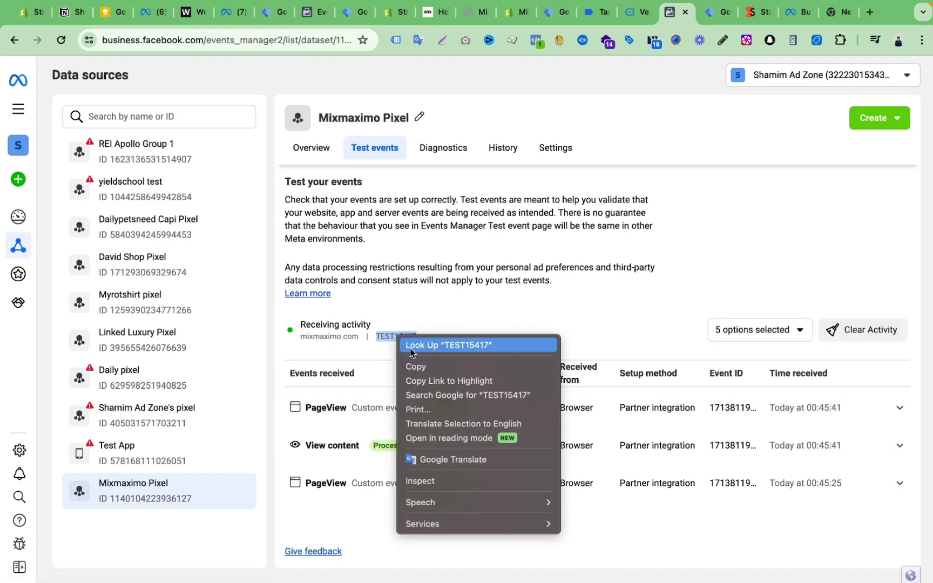
left_click(433, 365)
Return to Tag Manager, replace the Facebook Conversion API Tag's Test ID with TEST15417, and save the tag
left_click(719, 12)
double_click(333, 330)
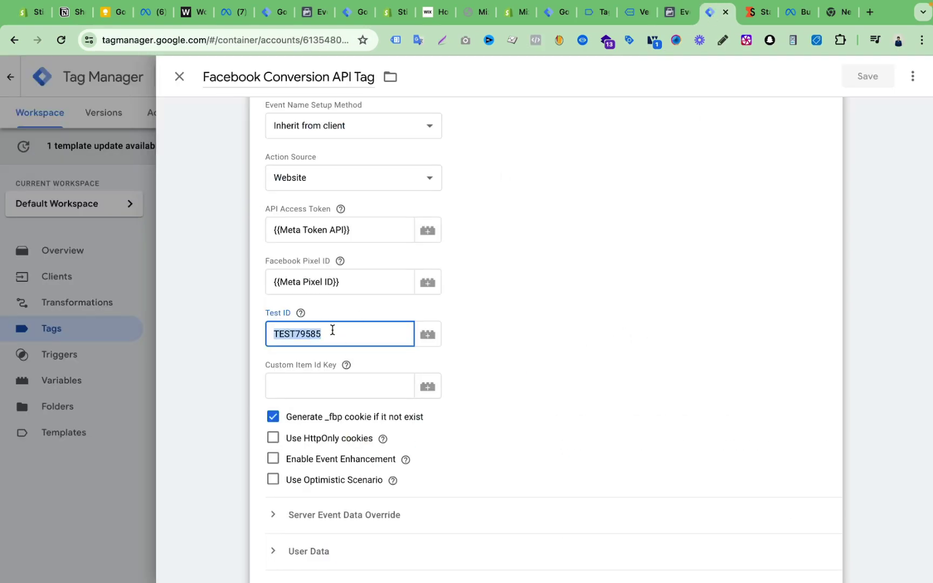
key("ctrl+v")
double_click(295, 334)
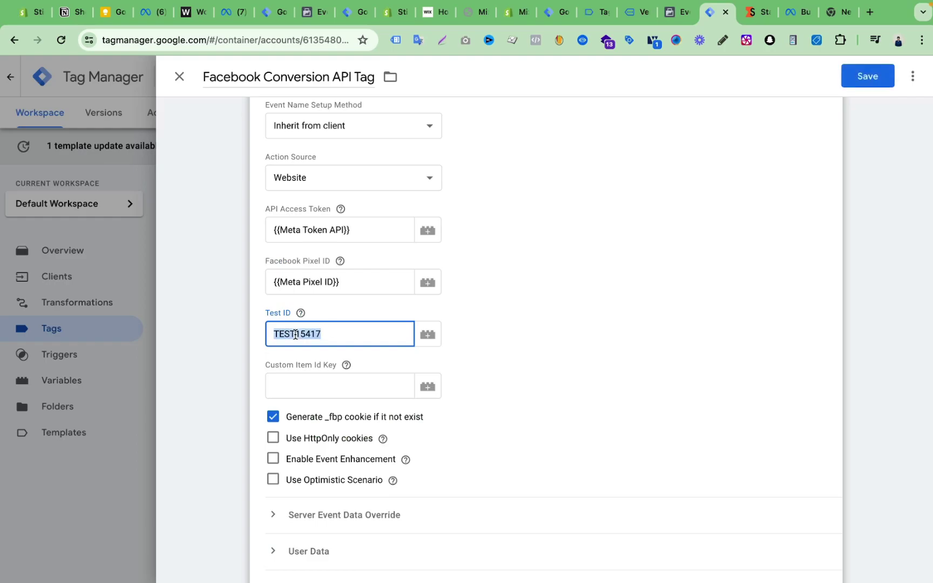
left_click(588, 310)
scroll(589, 312, "up", 4)
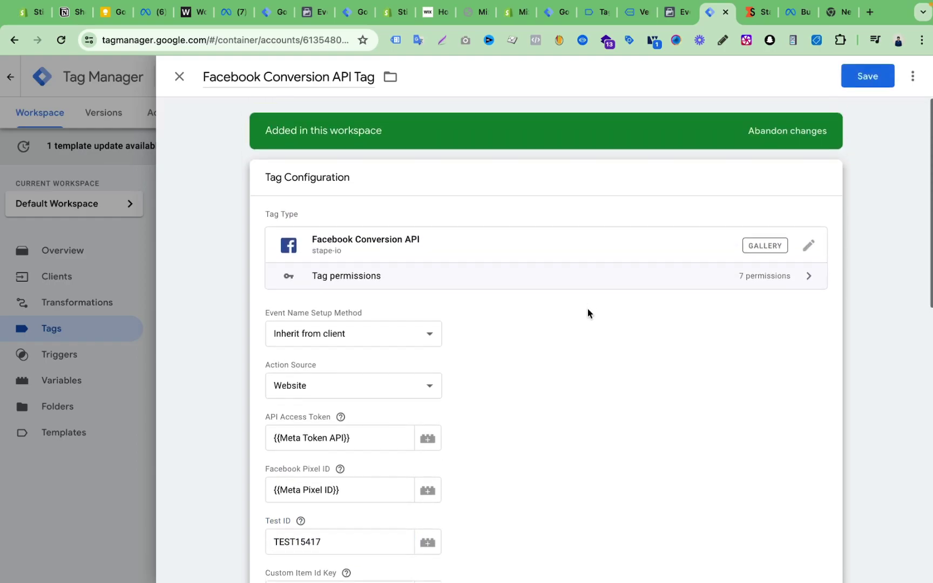
scroll(589, 314, "down", 10)
scroll(528, 343, "up", 10)
left_click(867, 76)
scroll(671, 293, "down", 5)
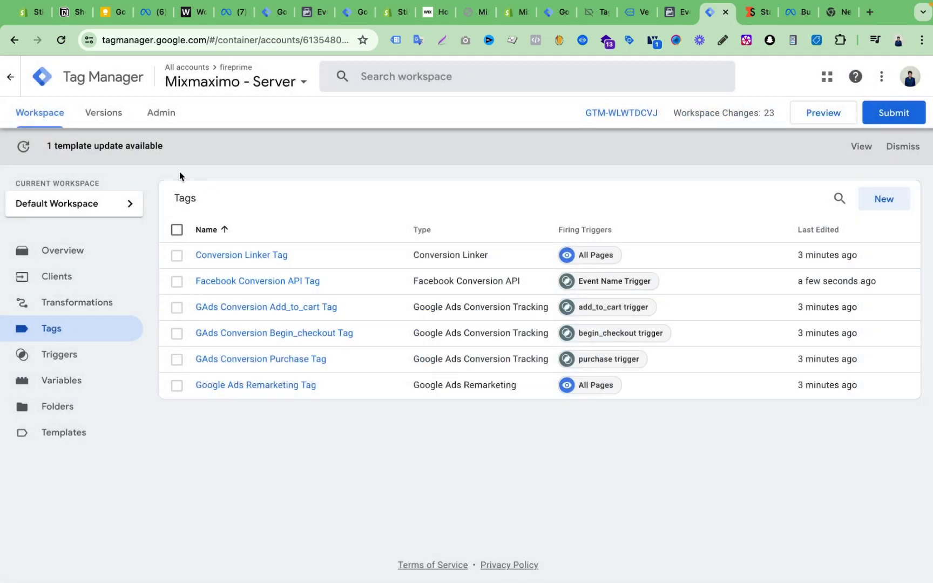
Publish the Mixmaximo - Server workspace changes without a version name or description, and return to the workspace overview
left_click(893, 113)
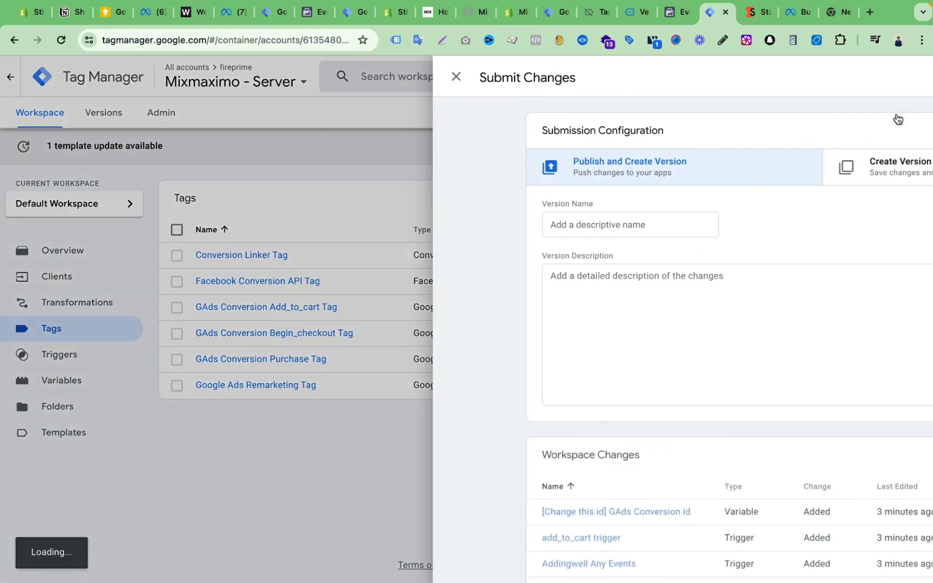
left_click(888, 78)
left_click(650, 455)
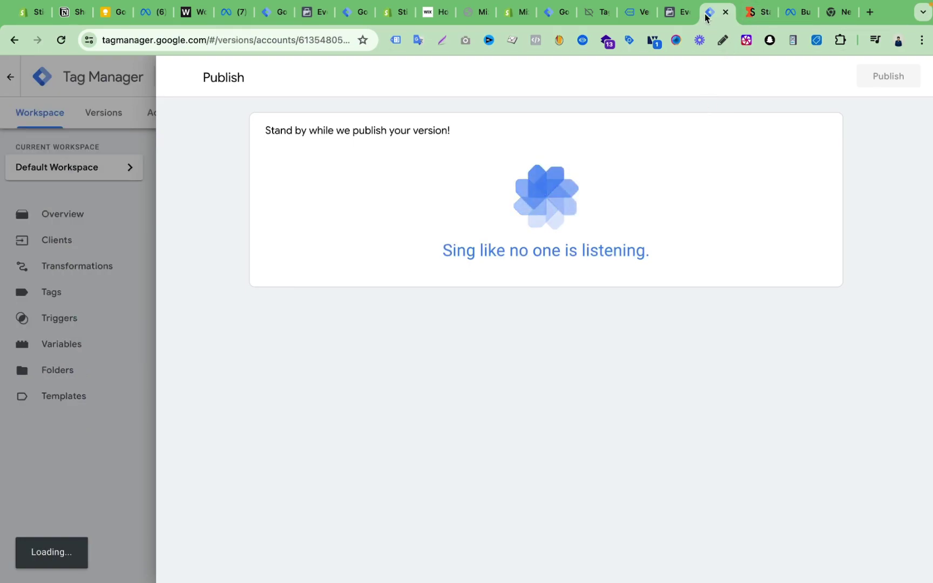
left_click(753, 13)
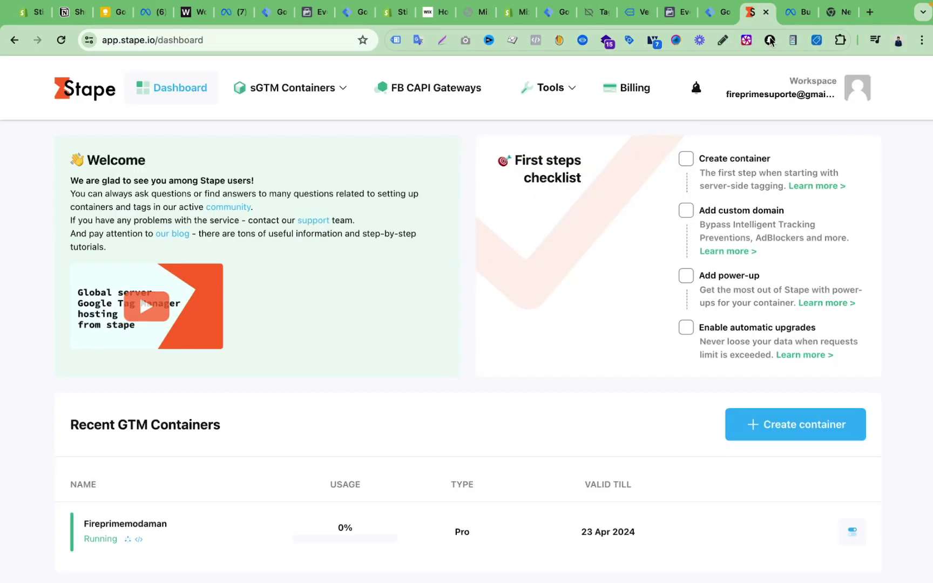
left_click(717, 13)
left_click(180, 78)
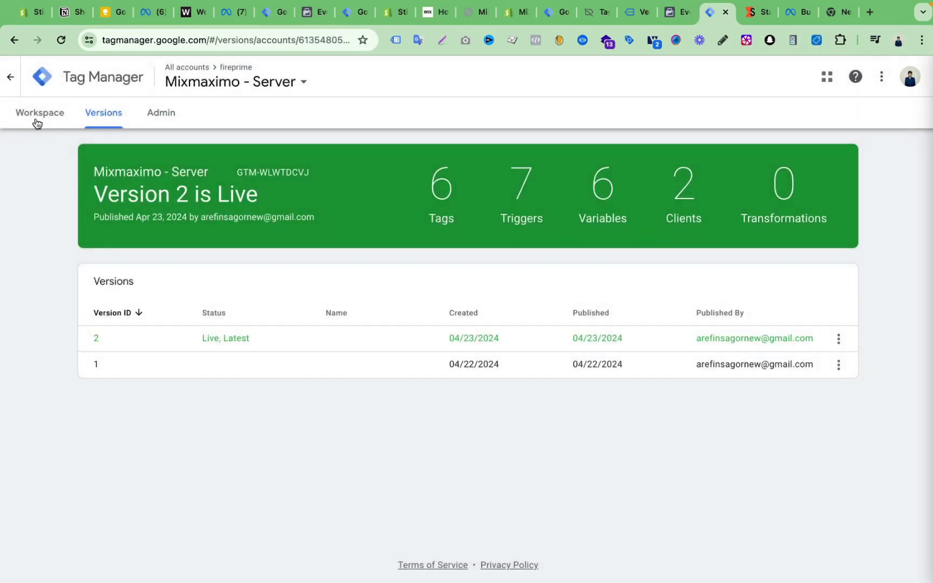
left_click(34, 120)
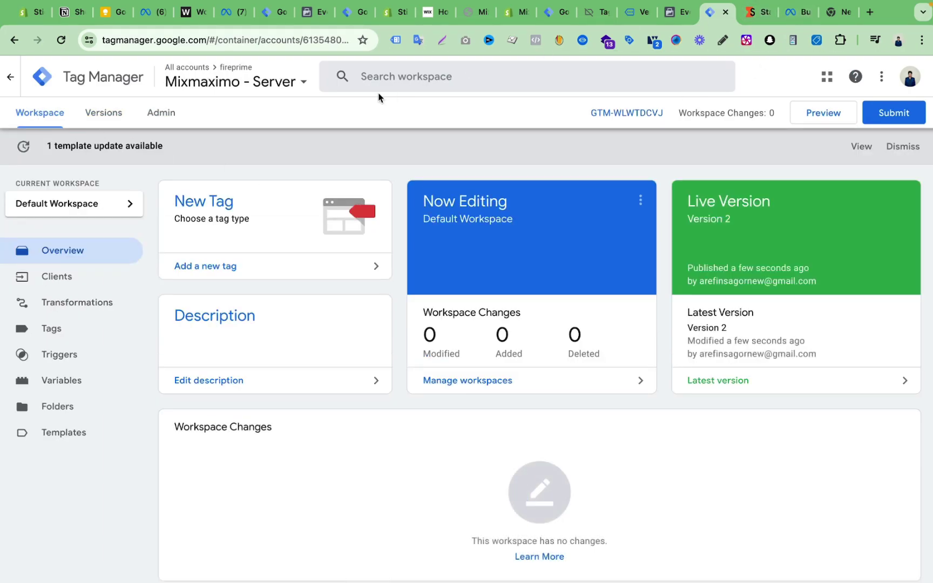
Copy the word mixmaximo from the web address of the online store
left_click(469, 15)
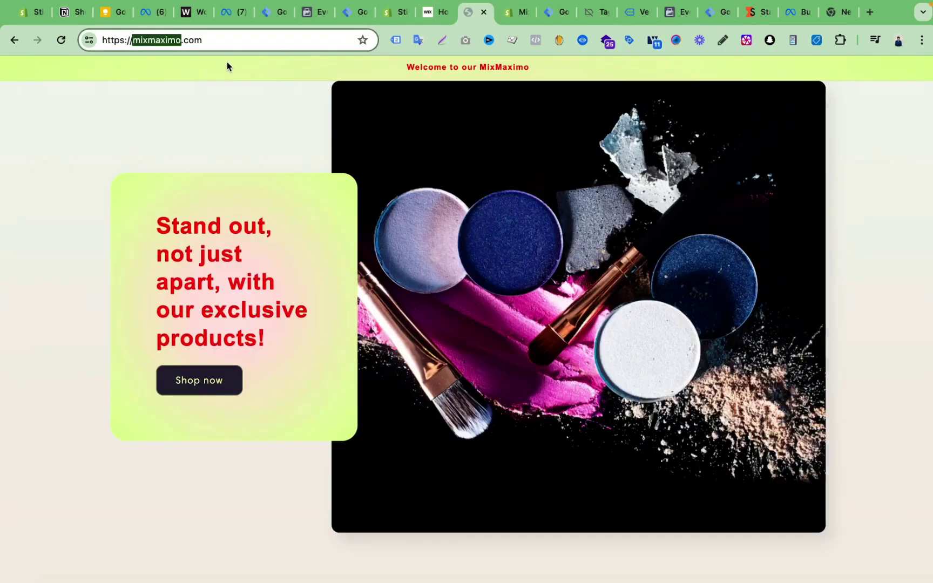
right_click(158, 39)
left_click(210, 147)
Start a new server GTM container in Stape and name it Mixmaximo - Server
left_click(755, 14)
scroll(549, 254, "down", 3)
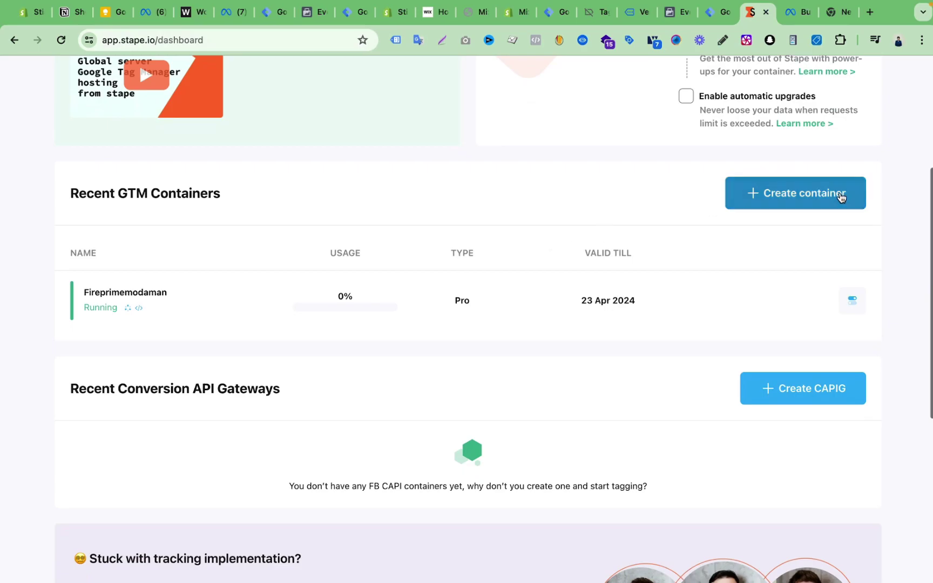
left_click(783, 206)
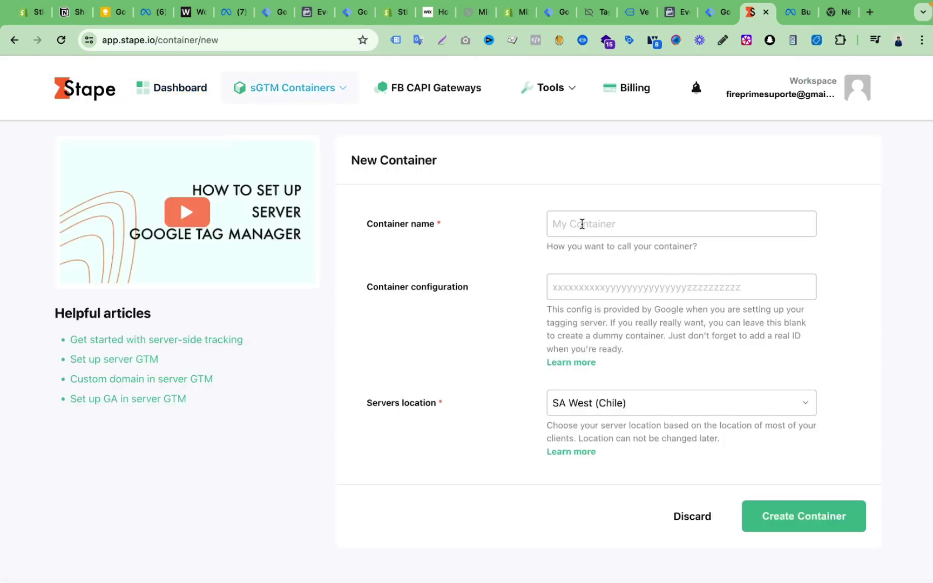
left_click(581, 224)
type("mixmaximo")
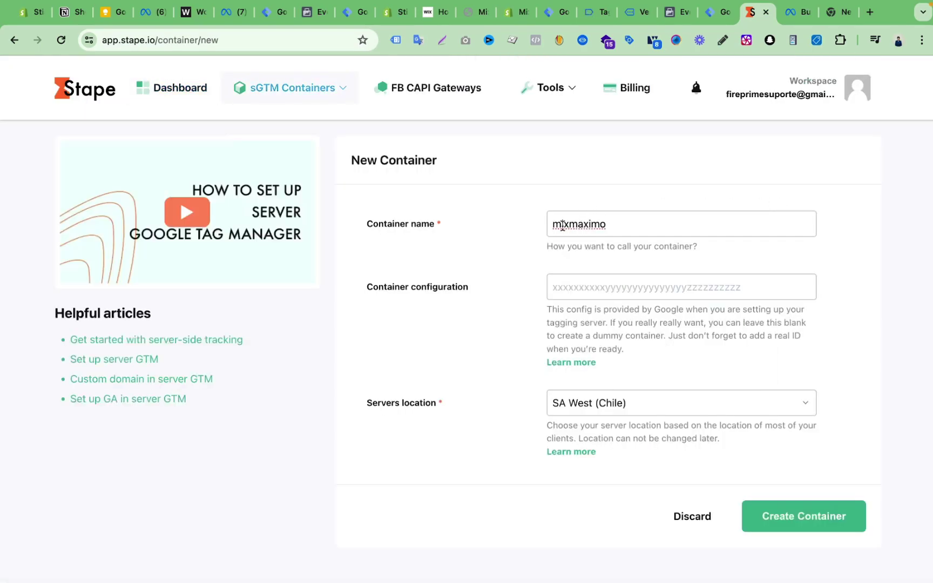
key("BackSpace")
type("M")
left_click(631, 230)
Choose manual provisioning of the tagging server for Mixmaximo - Server in Tag Manager, and copy its container config
left_click(714, 13)
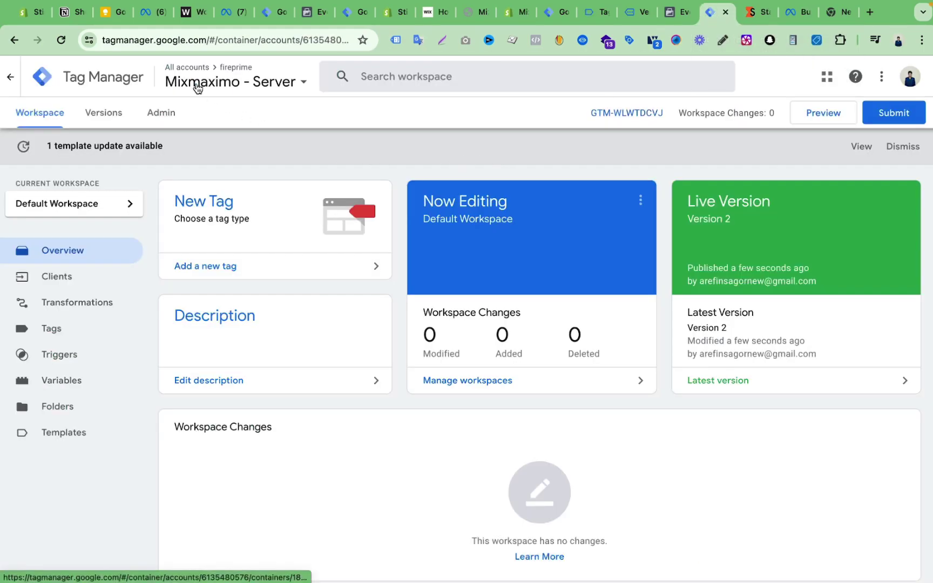
left_click(623, 114)
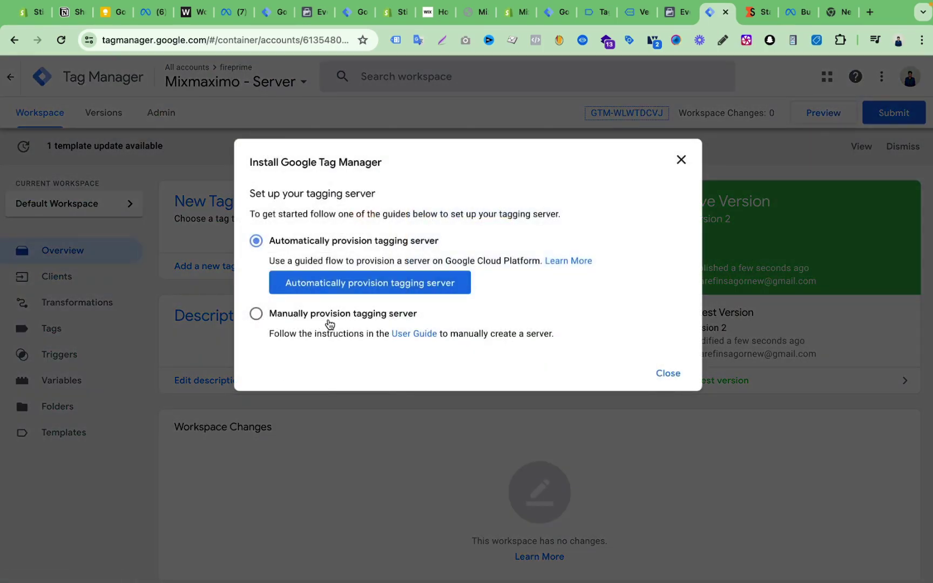
left_click(257, 315)
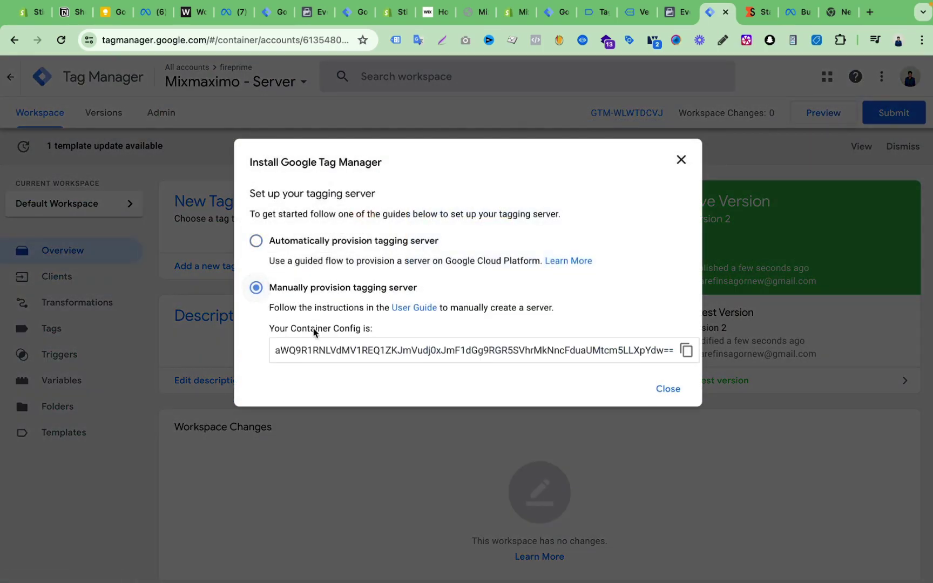
left_click(686, 351)
Paste the copied container config as the container configuration of the new Stape container
left_click(755, 13)
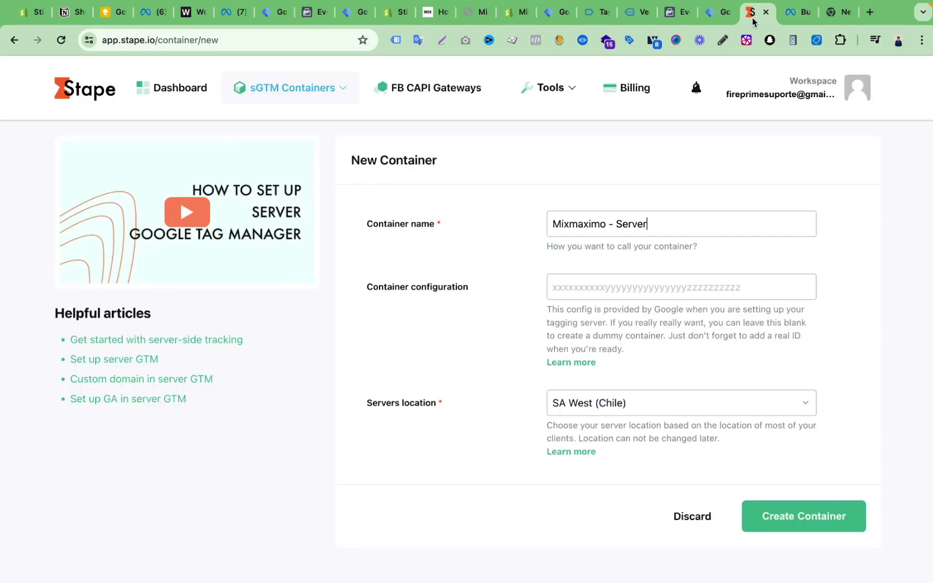
left_click(580, 287)
key("ctrl+v")
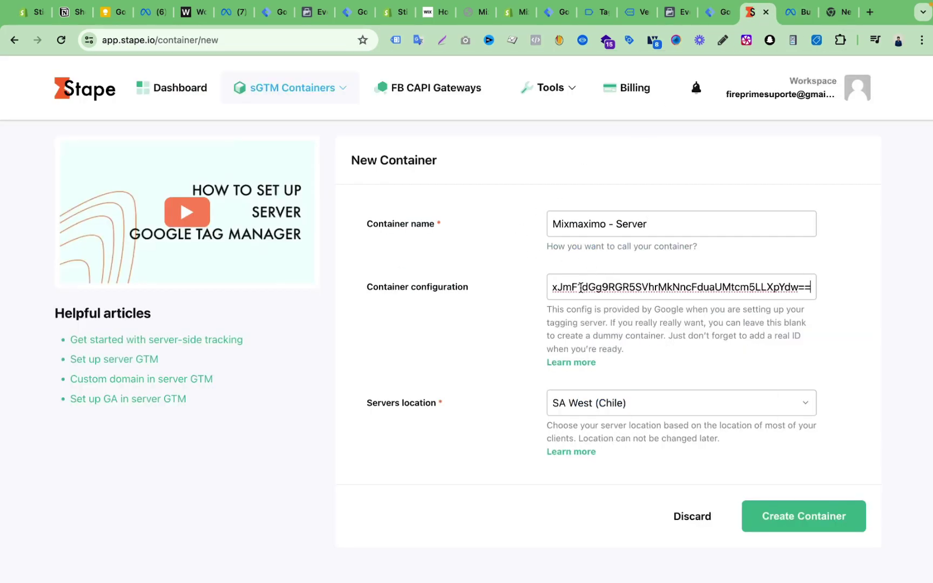
left_click(487, 343)
Set the server location to SA East (Brazil) and create the Stape container
left_click(619, 404)
scroll(647, 490, "down", 2)
scroll(647, 490, "up", 2)
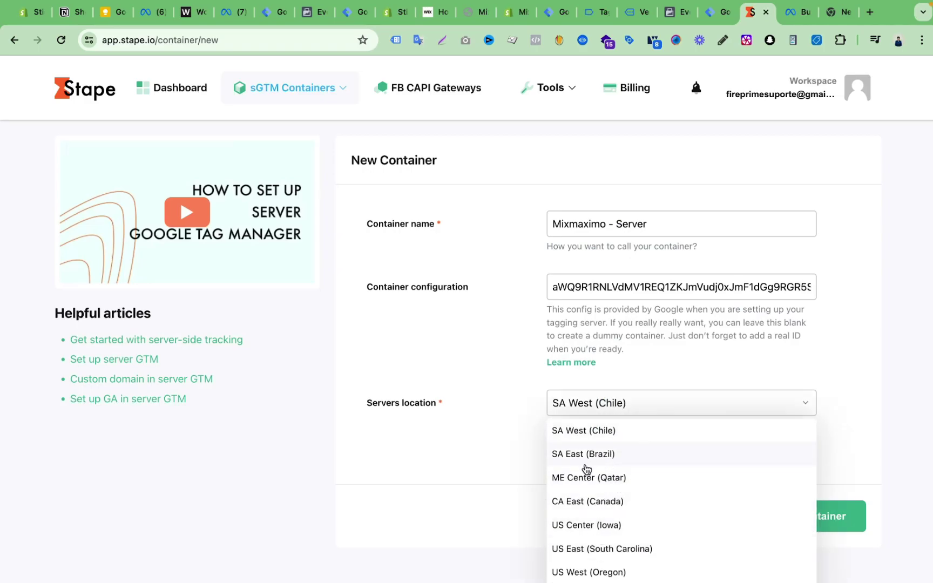
left_click(644, 460)
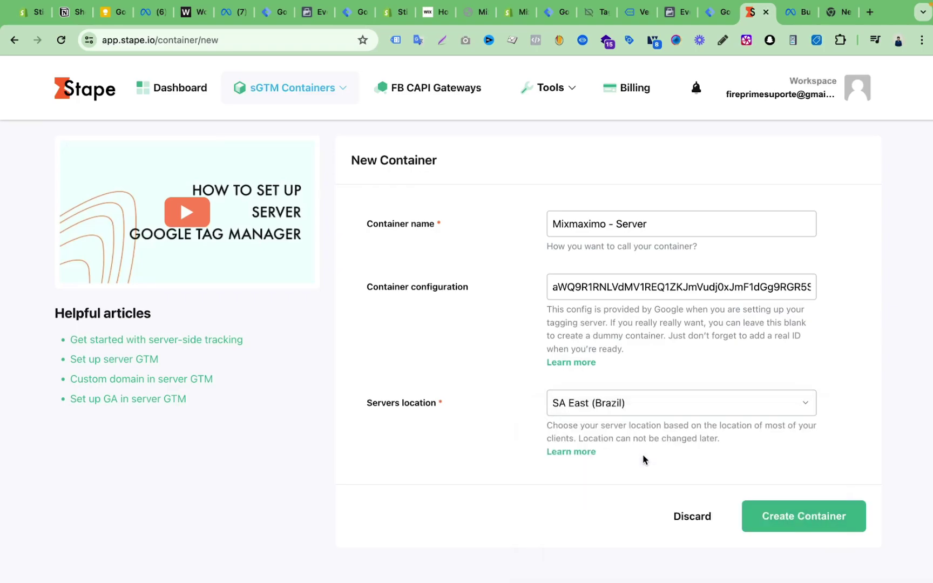
left_click(799, 524)
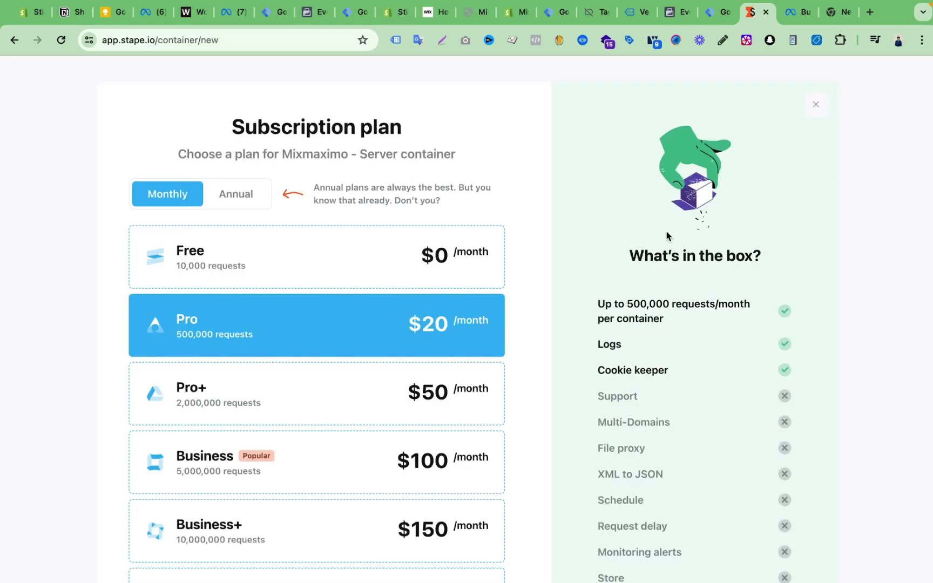
Continue with the monthly Pro plan, and return from billing to the container page without subscribing to view its domains
scroll(296, 190, "down", 7)
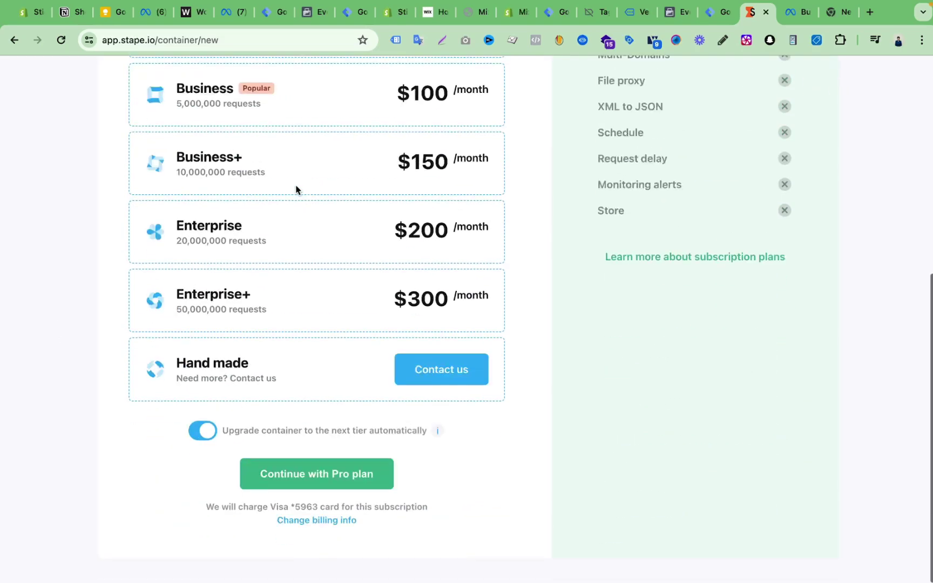
left_click(304, 481)
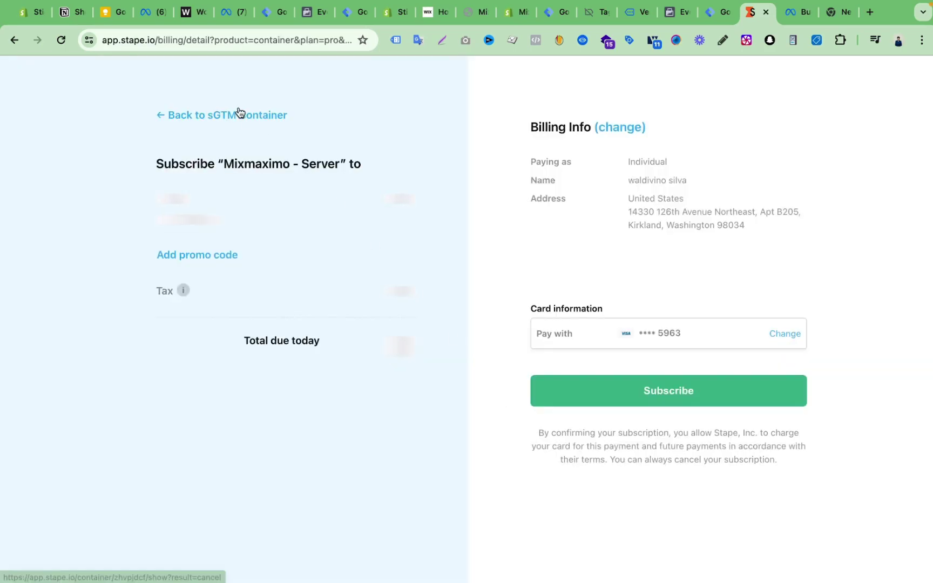
left_click(236, 119)
scroll(366, 305, "down", 7)
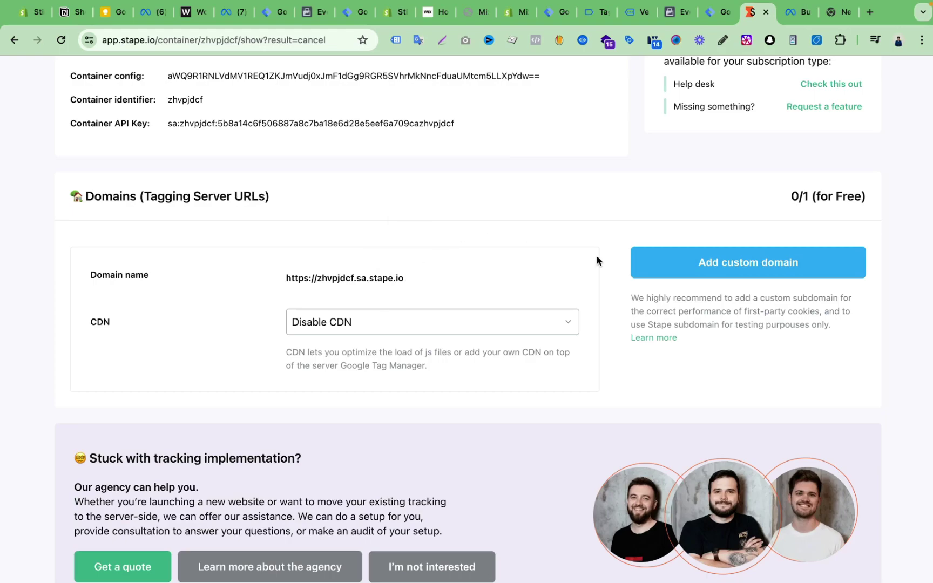
left_click(651, 252)
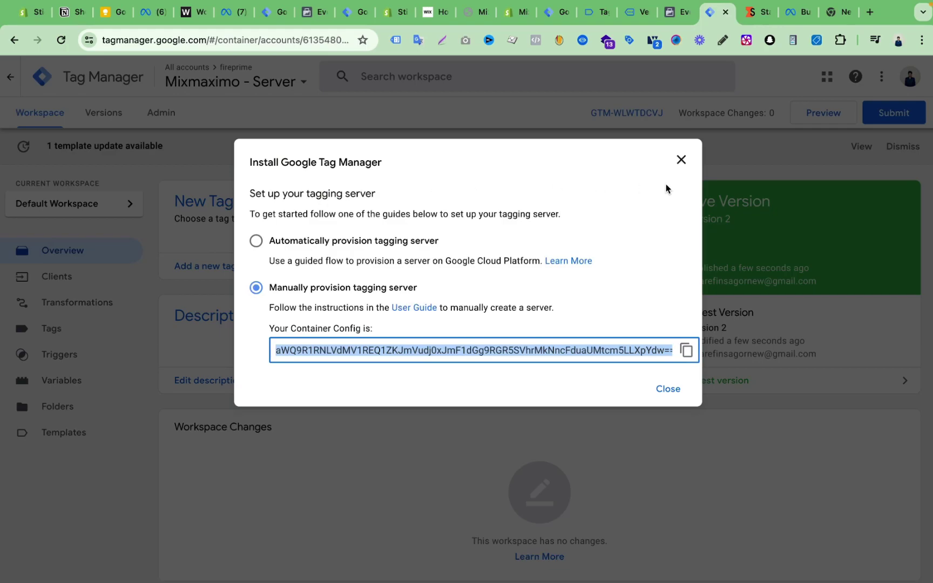
left_click(670, 390)
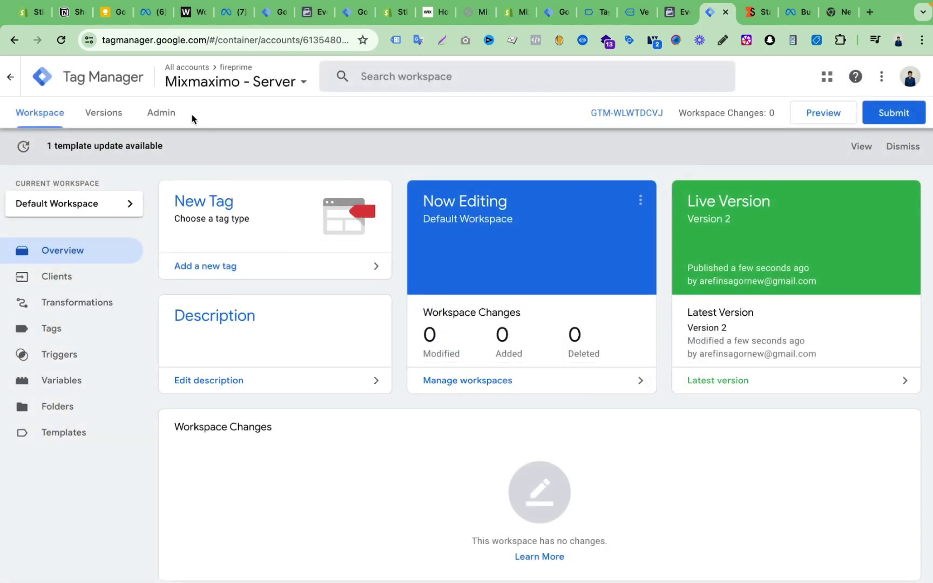
left_click(170, 116)
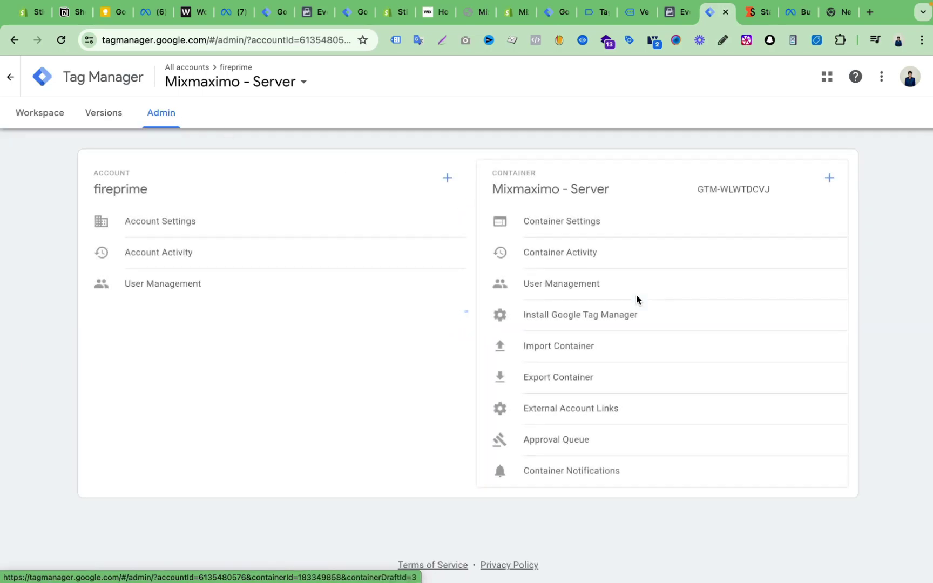
left_click(608, 225)
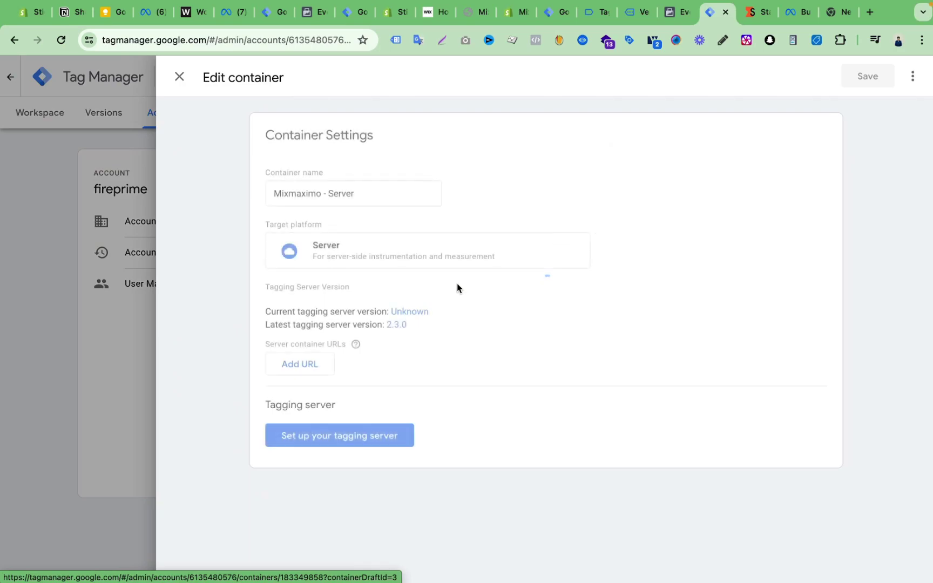
left_click(311, 363)
left_click(329, 366)
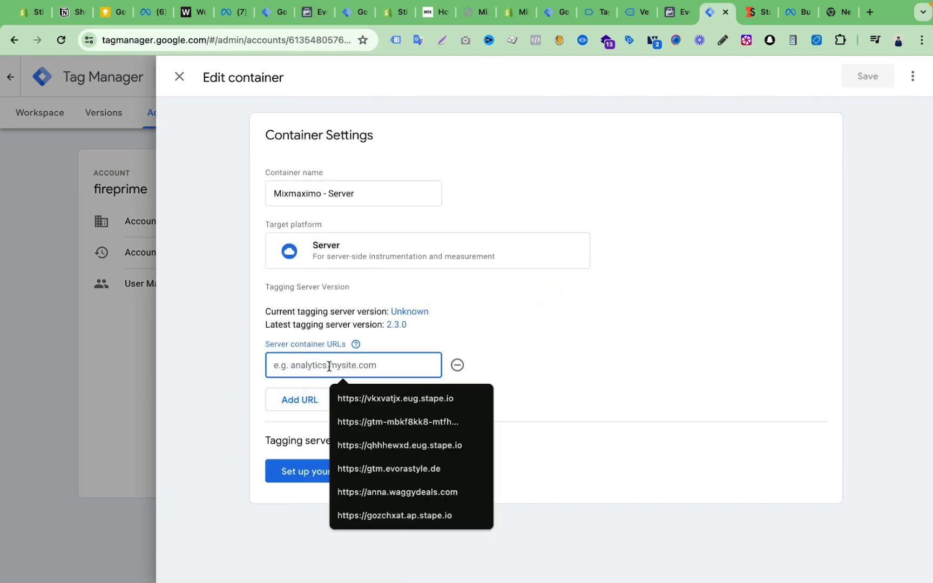
key("super+v")
left_click(862, 81)
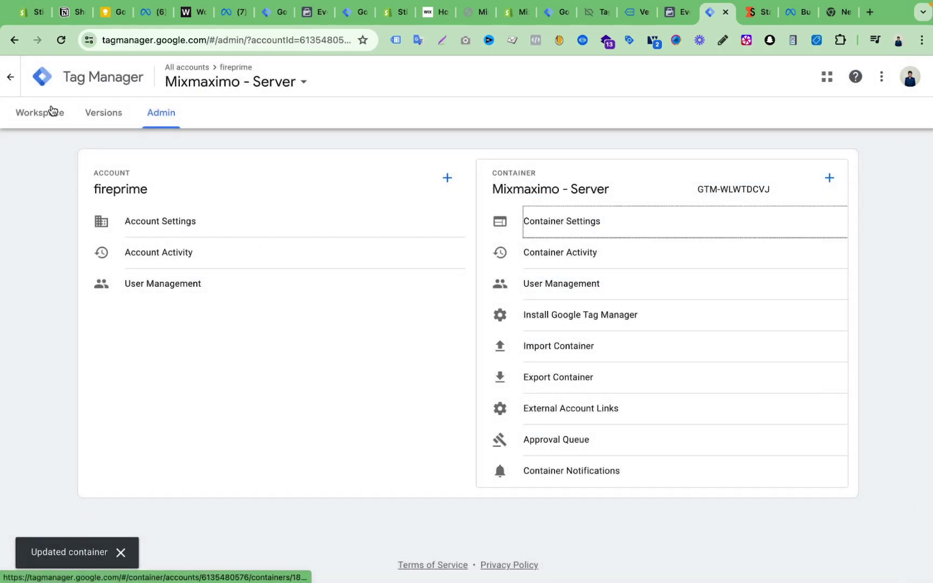
left_click(51, 111)
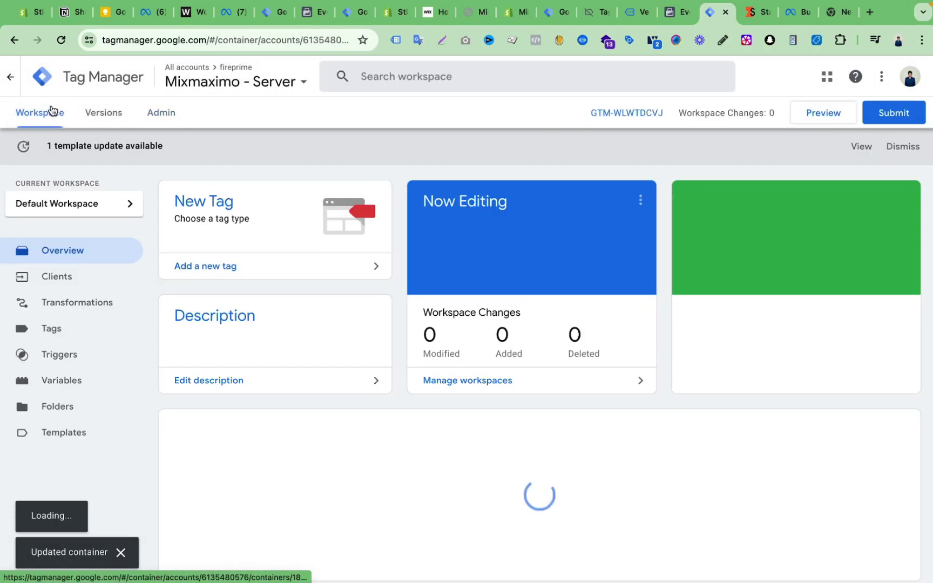
left_click(86, 330)
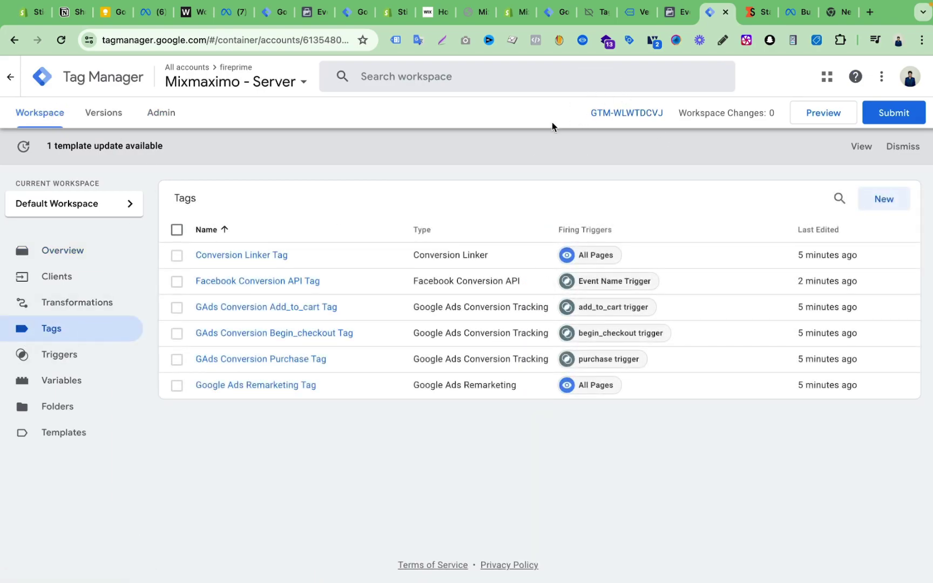
left_click(548, 13)
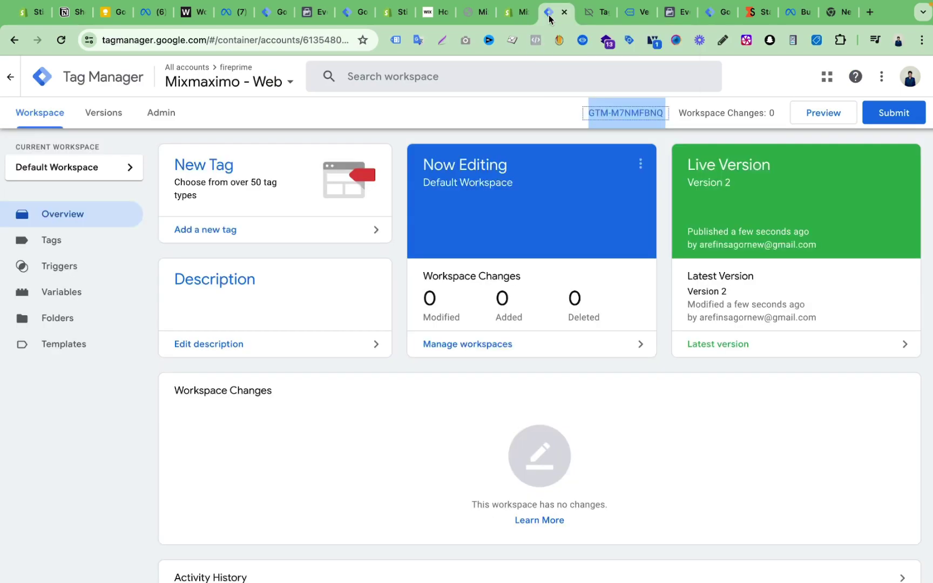
left_click(76, 239)
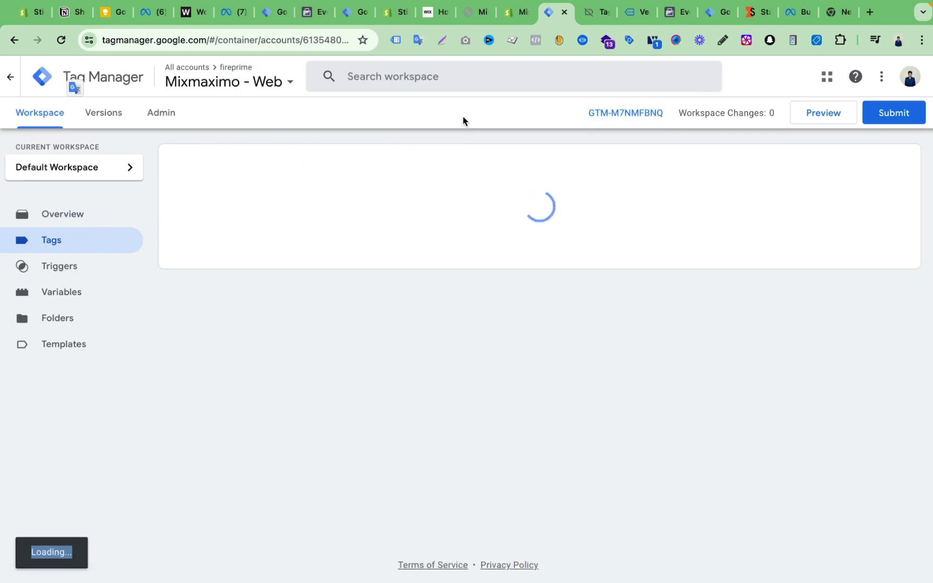
scroll(458, 306, "down", 10)
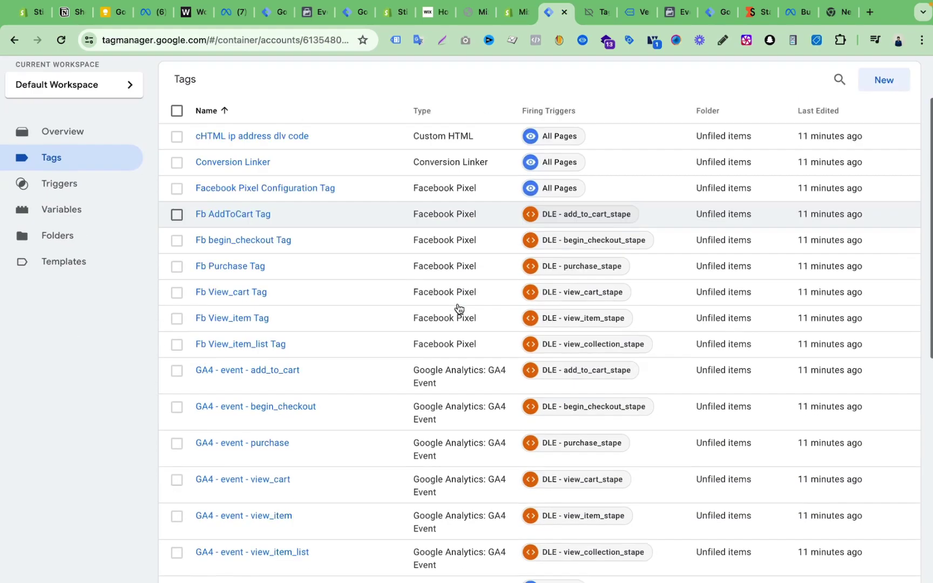
scroll(458, 306, "down", 4)
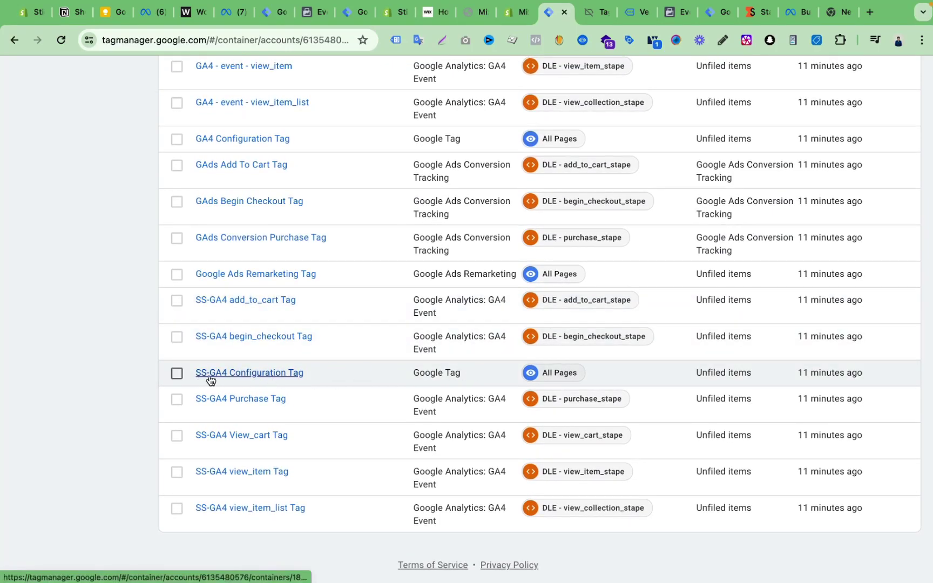
left_click(294, 373)
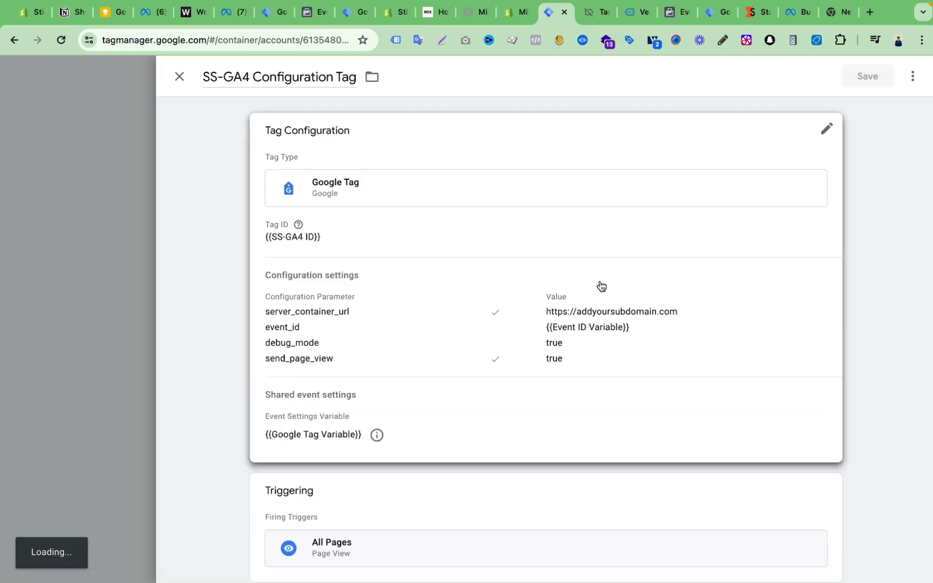
left_click(601, 286)
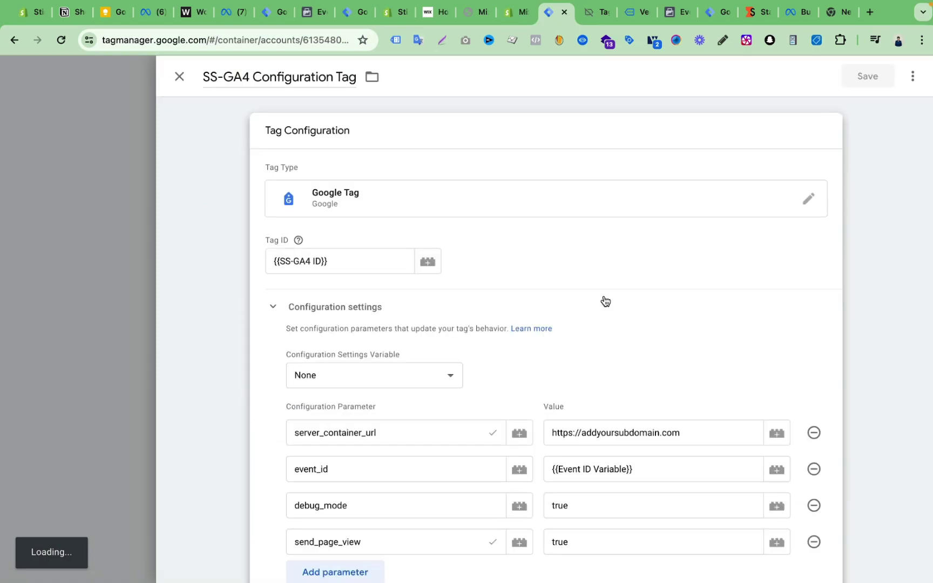
scroll(516, 358, "down", 3)
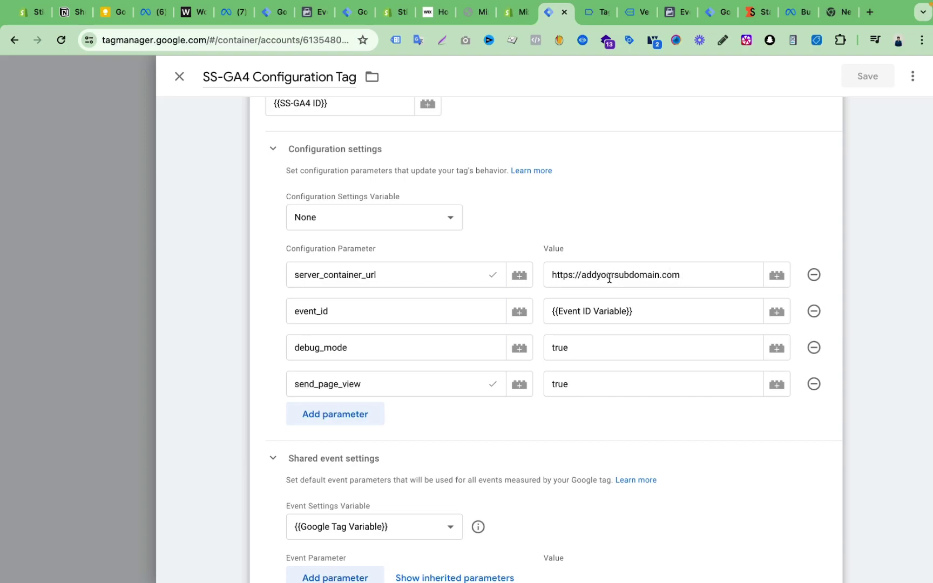
triple_click(700, 275)
type("https://zhvpjdcf.sa.stape.io")
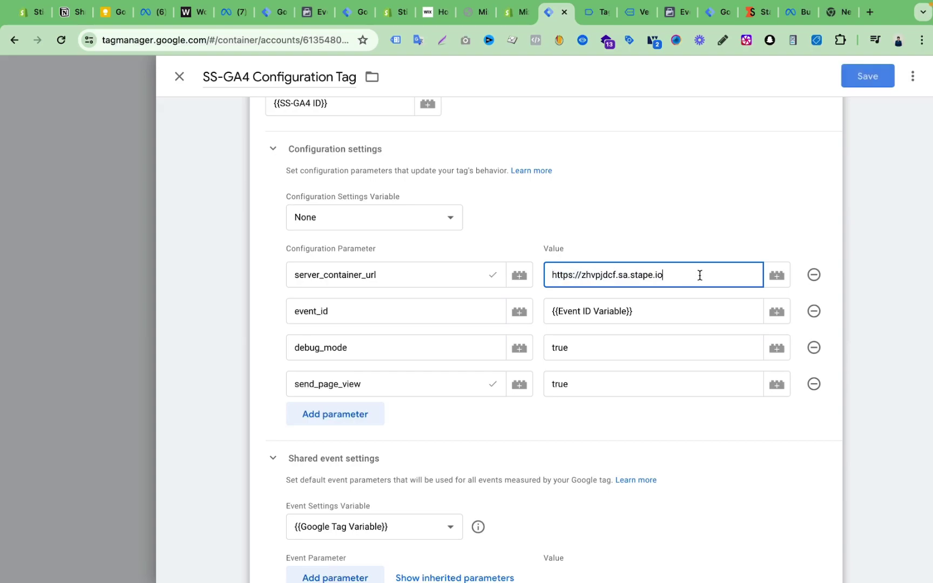
key("super+a")
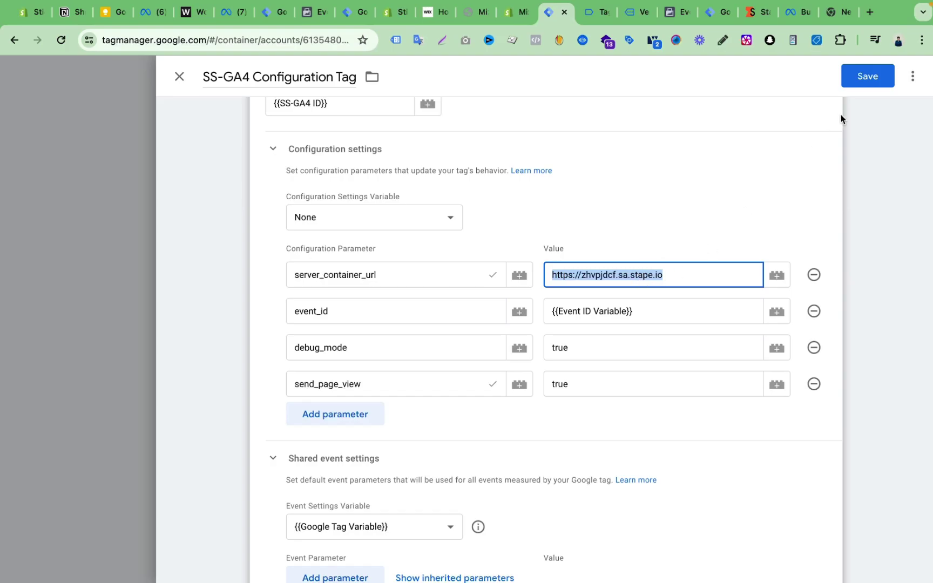
triple_click(698, 273)
left_click(862, 81)
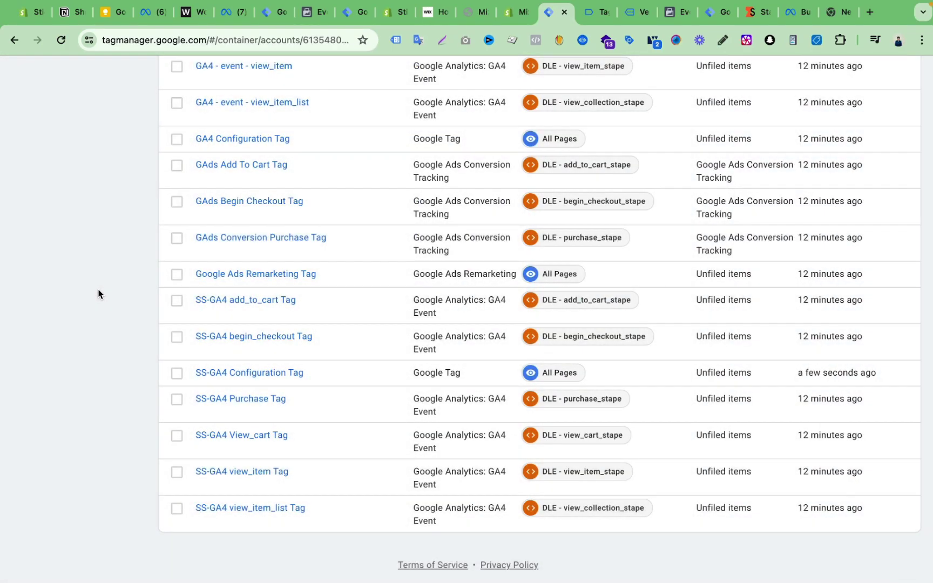
Submit and publish the Mixmaximo - Web workspace changes as a new version without a description
scroll(98, 293, "up", 10)
left_click(86, 216)
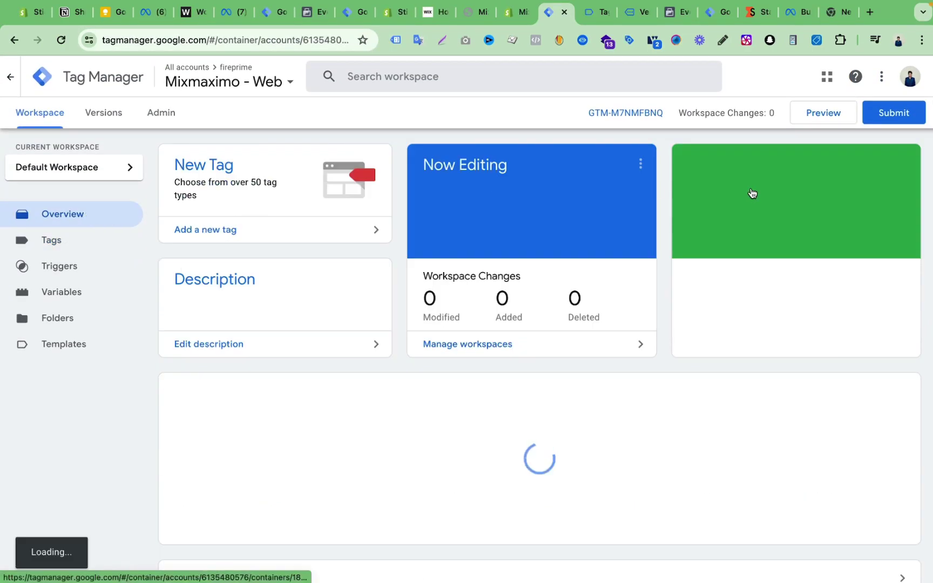
left_click(892, 115)
left_click(894, 76)
left_click(646, 455)
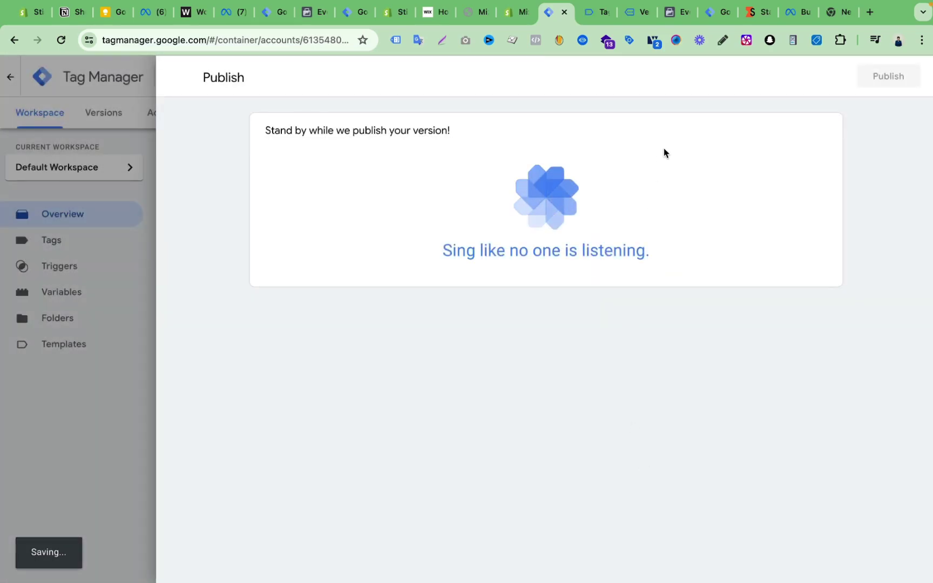
Close the old Tag Assistant debugging session and the store product page
left_click(596, 16)
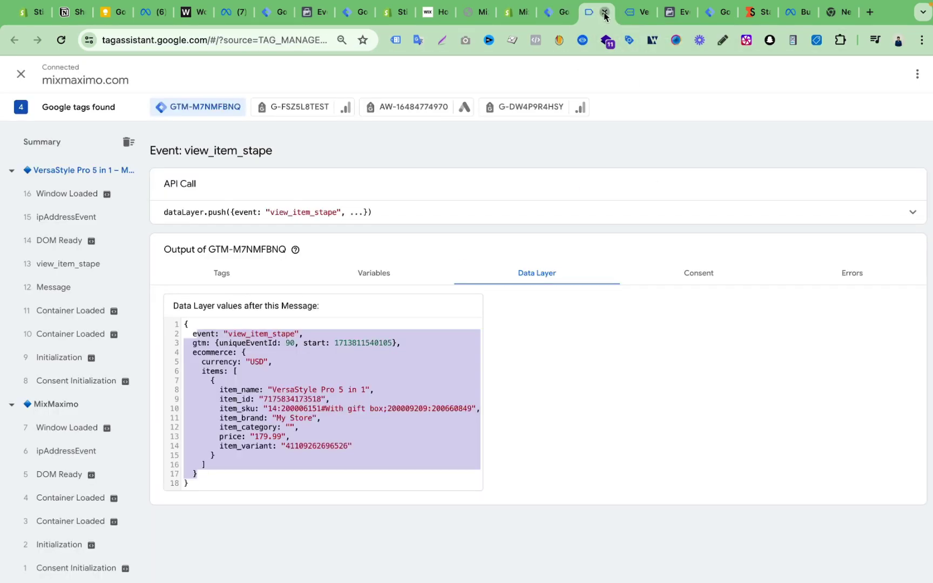
left_click(604, 15)
left_click(604, 15)
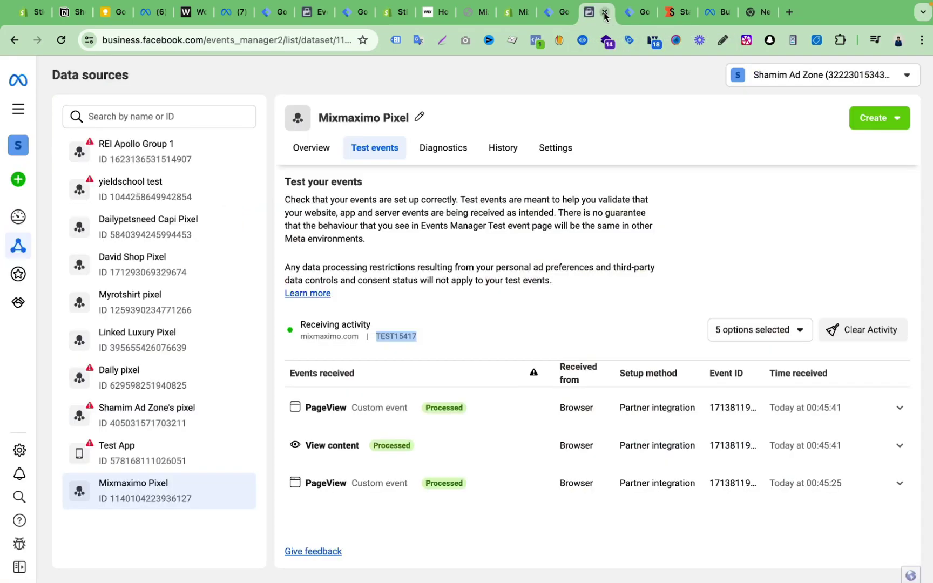
Dismiss the template update notice in the Mixmaximo - Server container and launch its preview mode
left_click(628, 18)
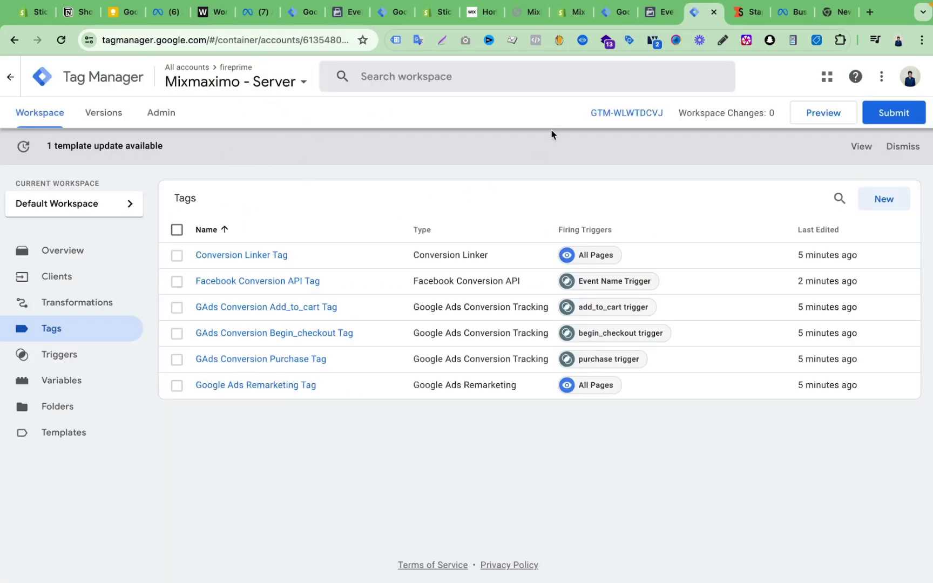
left_click(903, 149)
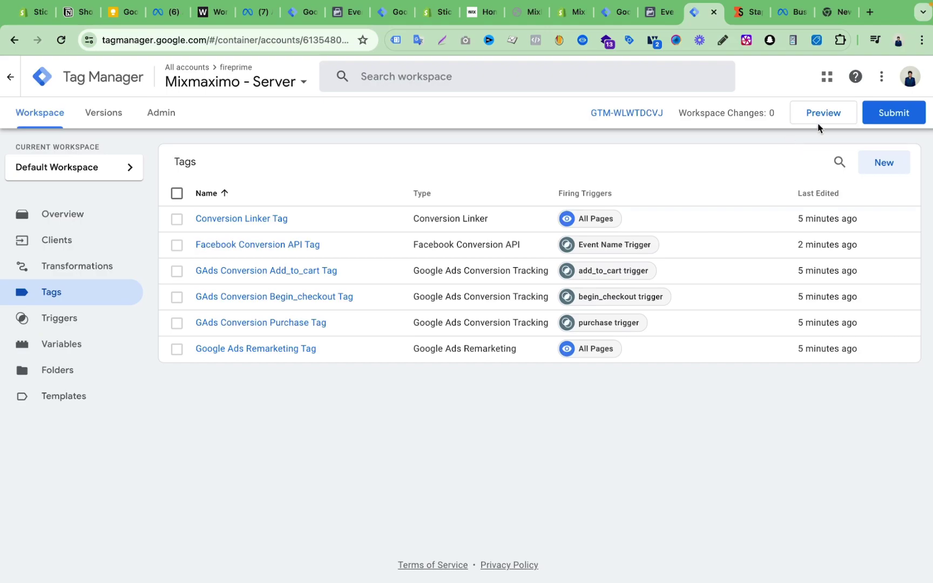
left_click(821, 122)
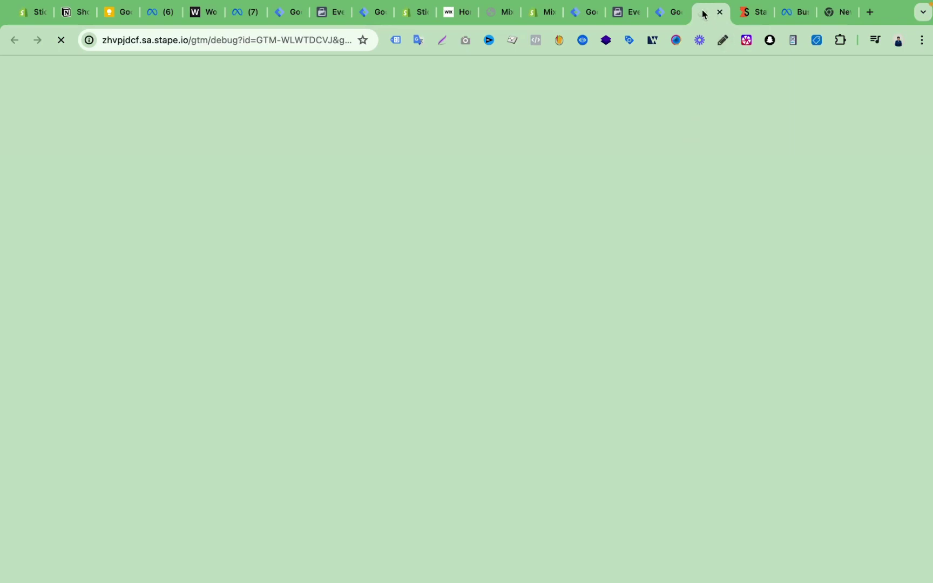
Reload the Mixmaximo - Server container page in Stape to check its deployment status, and return to the server preview
left_click(752, 12)
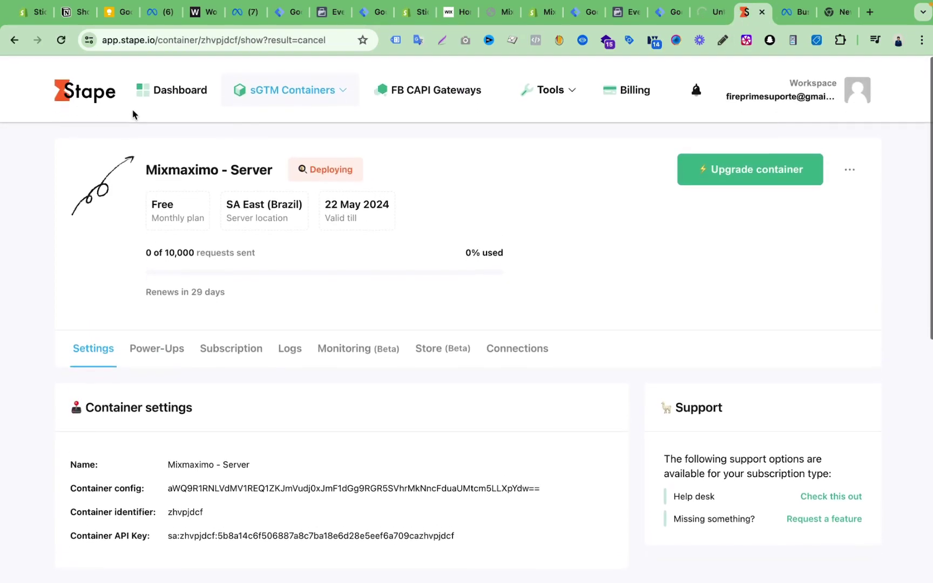
left_click(61, 40)
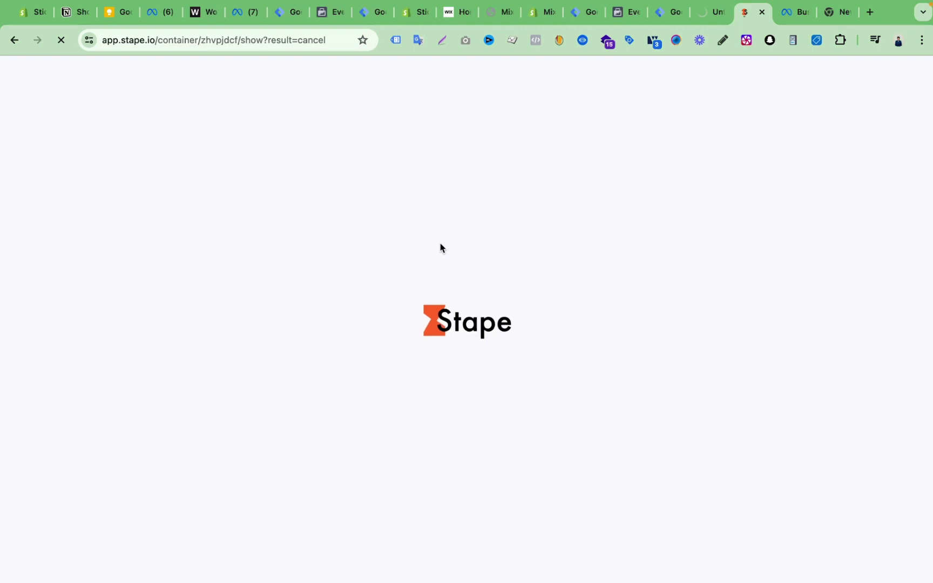
scroll(247, 358, "down", 6)
scroll(247, 357, "up", 6)
left_click(703, 16)
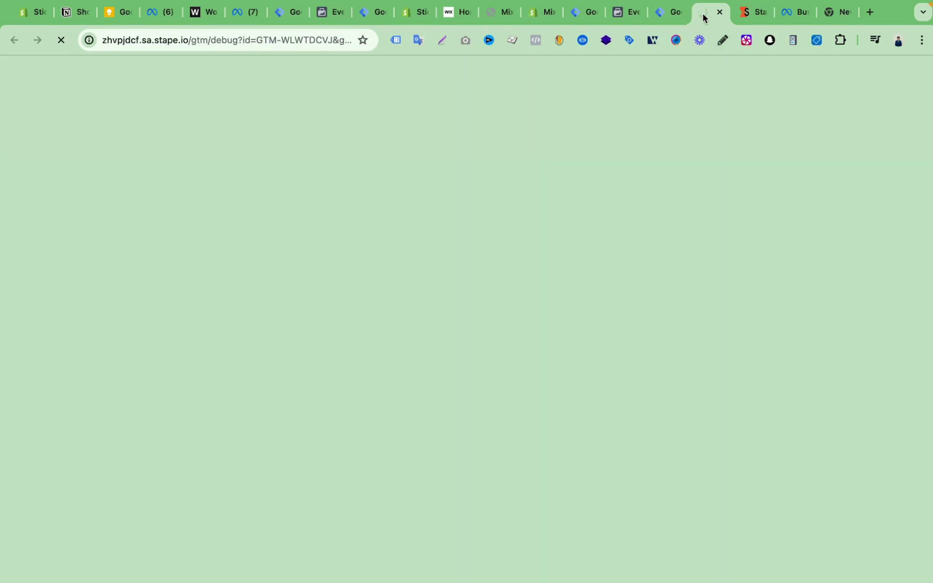
Close the published version details of Mixmaximo - Web and return to its workspace
left_click(668, 15)
left_click(583, 16)
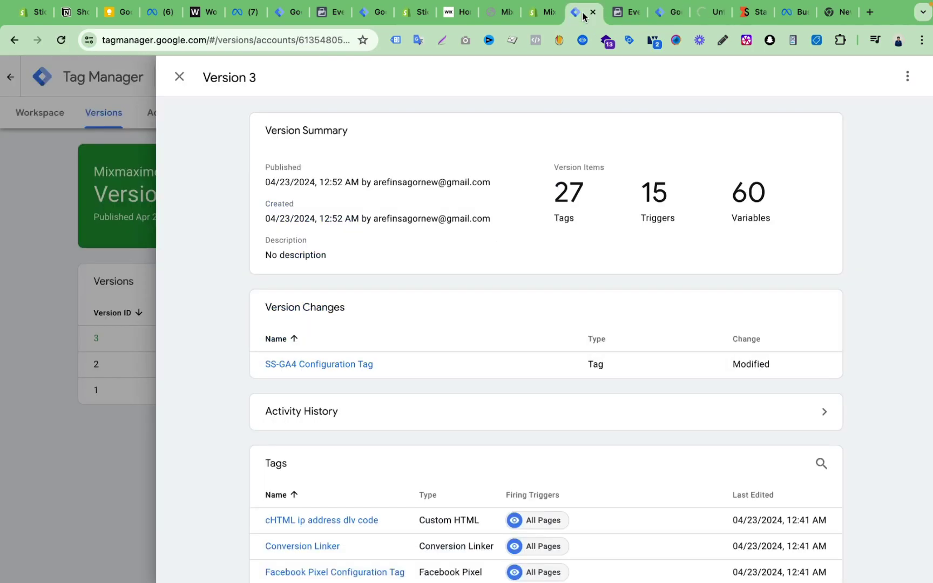
left_click(179, 78)
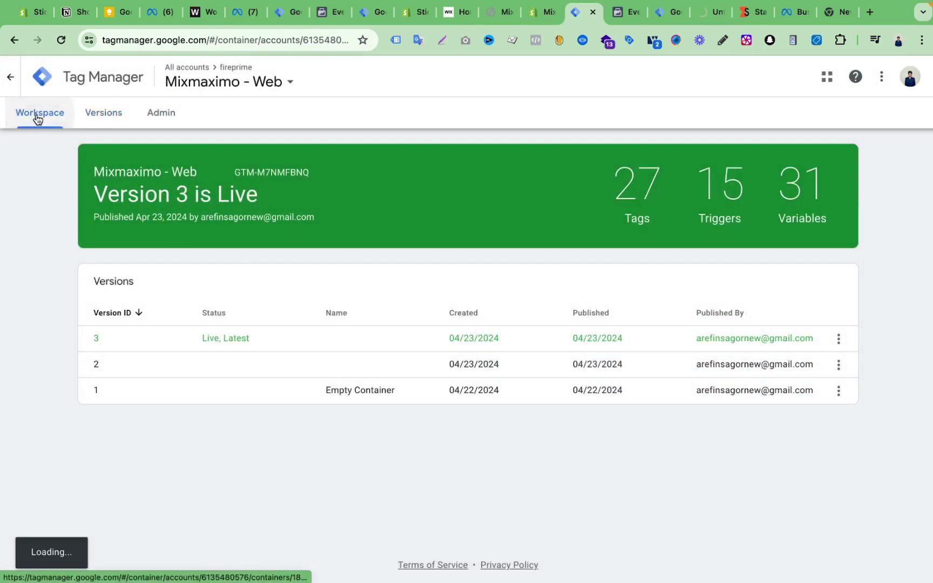
left_click(37, 114)
Clear the test event activity of the Mixmaximo Pixel in Meta Events Manager
left_click(628, 12)
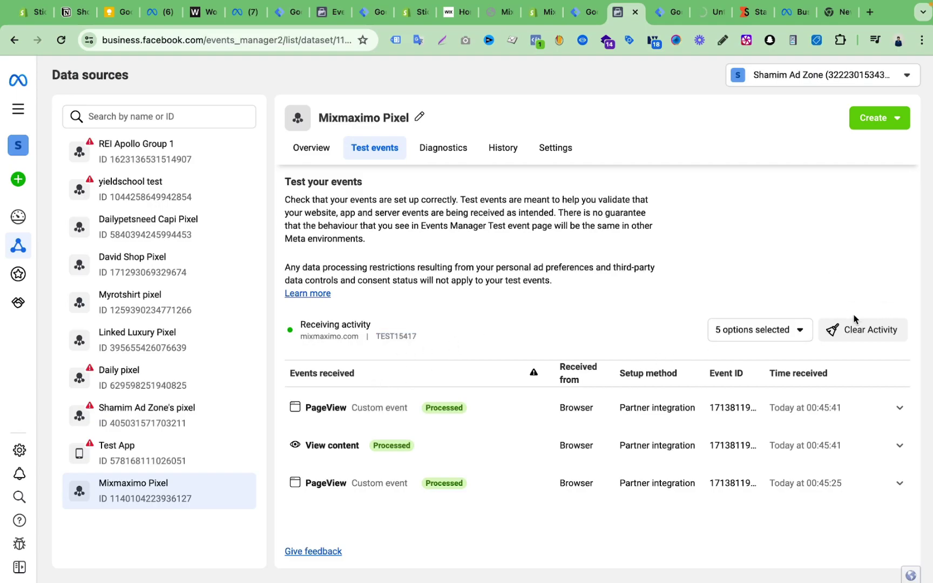
left_click(864, 330)
left_click(621, 294)
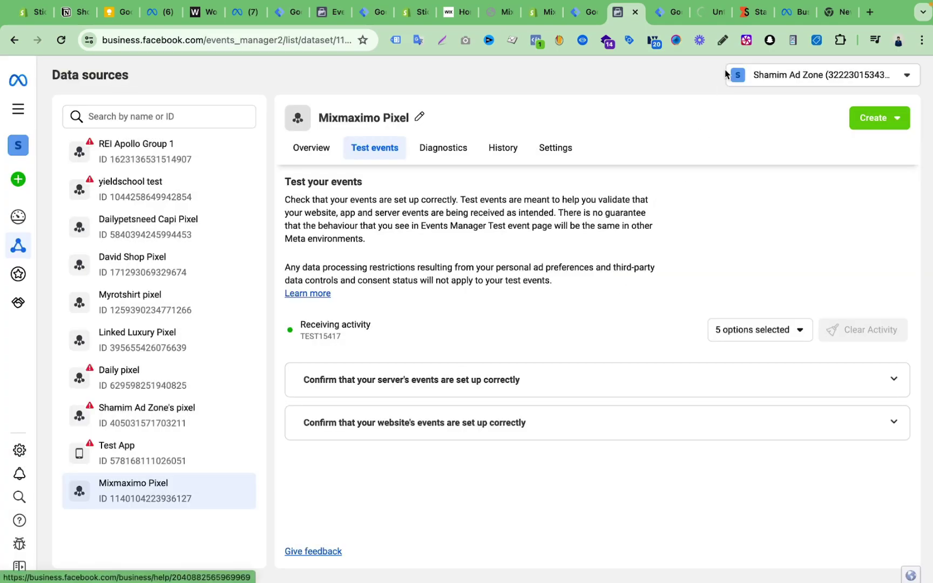
Launch preview mode for the Mixmaximo - Web container in Tag Manager
left_click(585, 12)
left_click(667, 14)
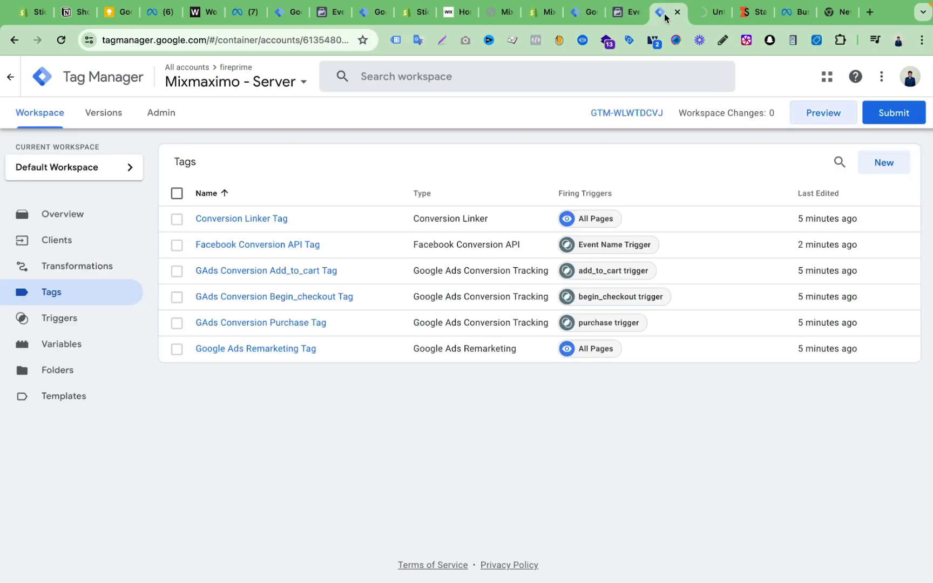
left_click(570, 21)
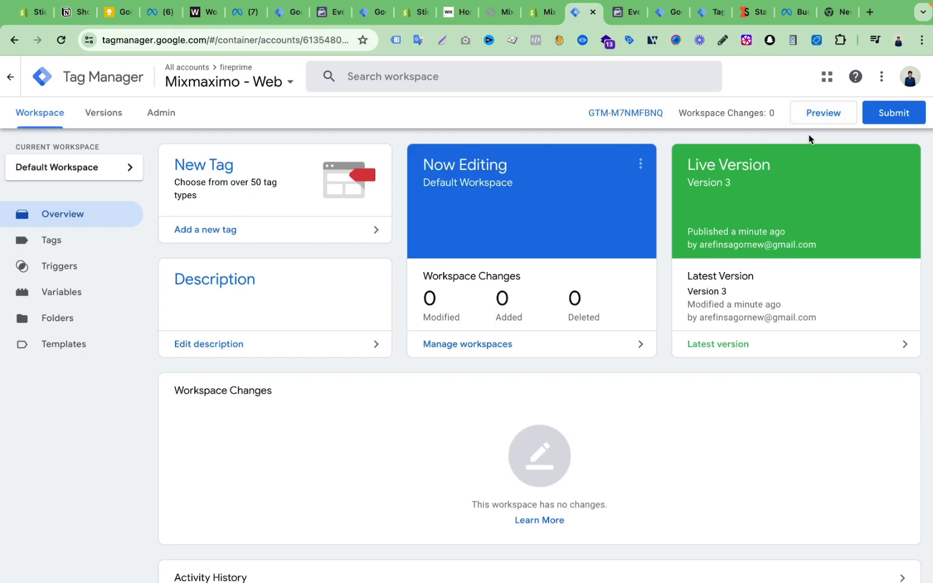
left_click(823, 112)
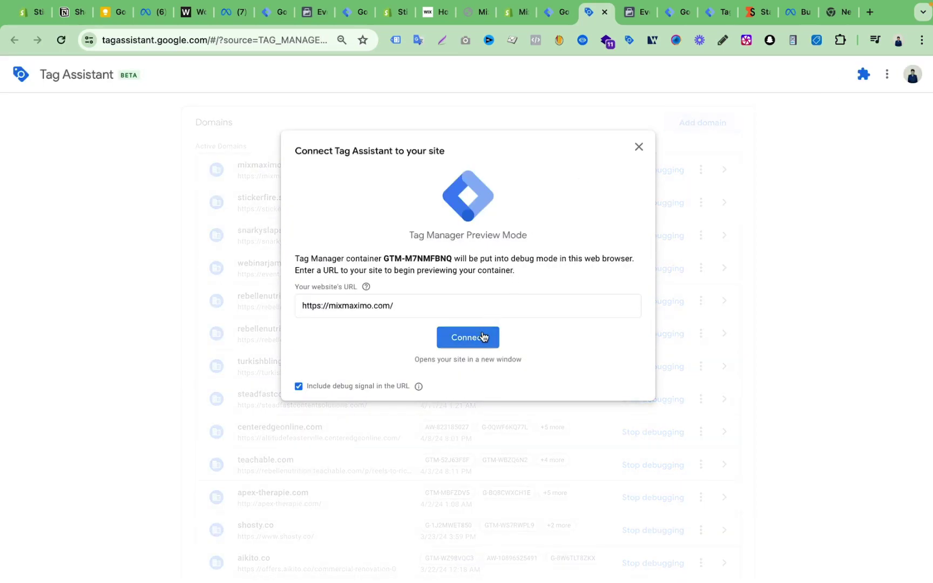
left_click(756, 11)
scroll(284, 311, "down", 6)
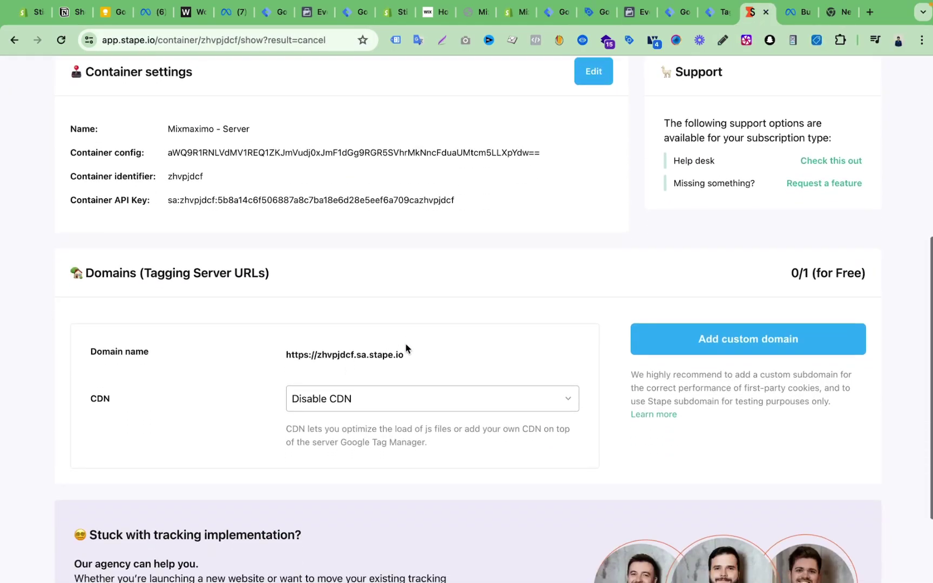
left_click(594, 13)
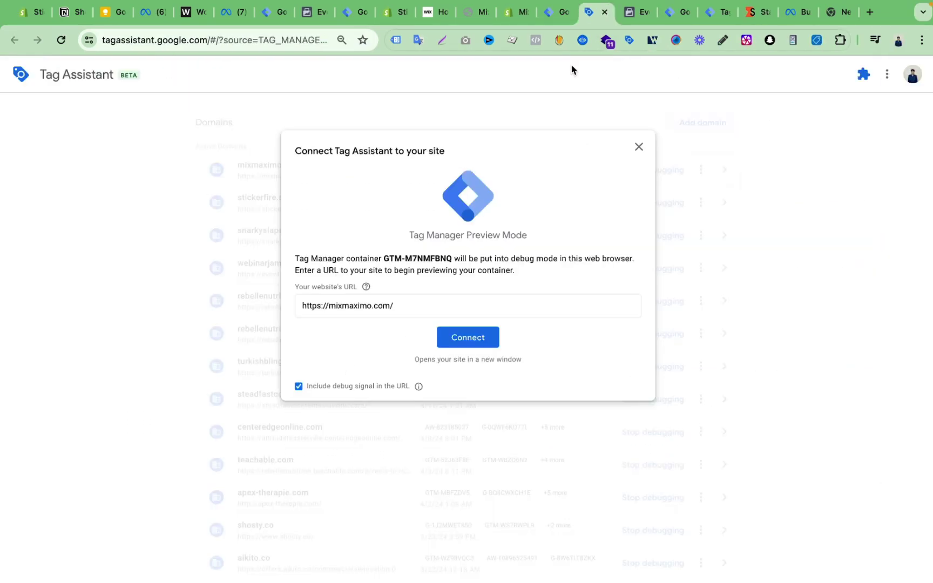
left_click(471, 340)
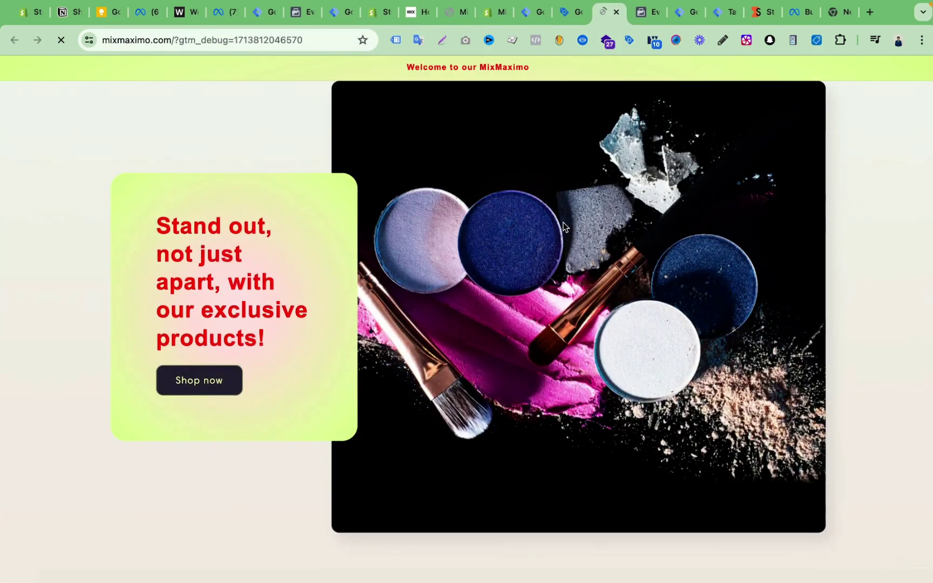
Open the Quick Clean and Massage Hair Brush for Women product from the store's featured products, and check Meta's test events
scroll(563, 226, "down", 4)
scroll(563, 225, "down", 6)
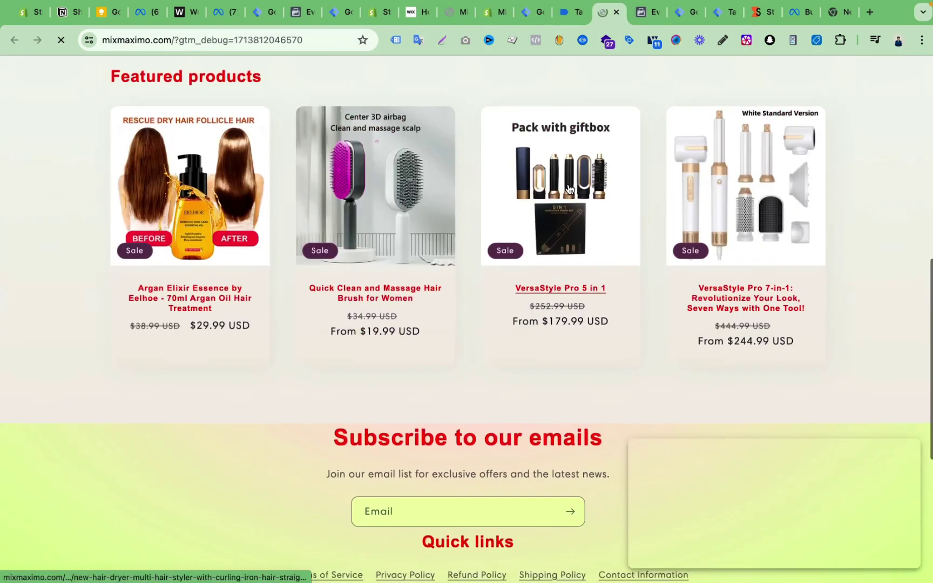
left_click(381, 190)
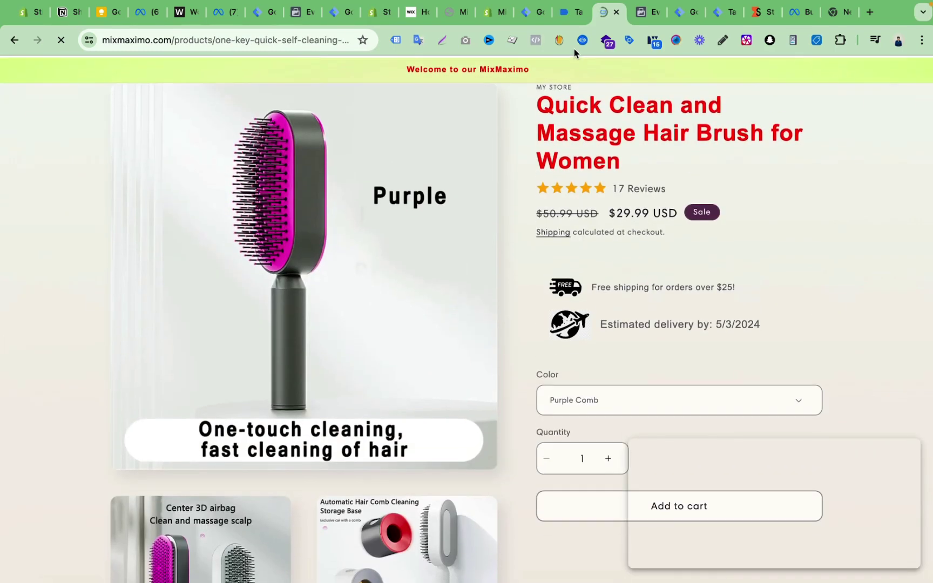
left_click(636, 19)
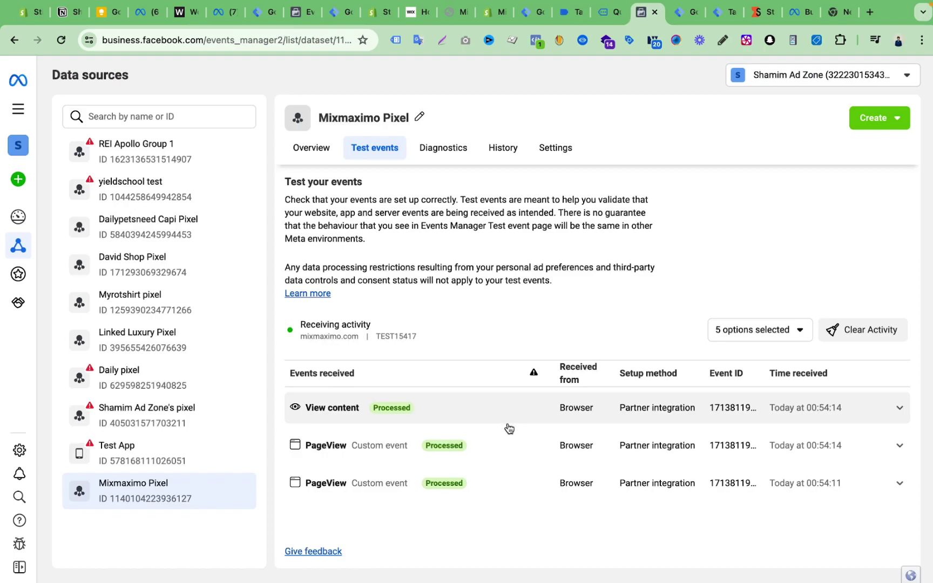
Inspect the view_item_stape event's fired tags and data layer values in the connected Tag Assistant session
left_click(569, 16)
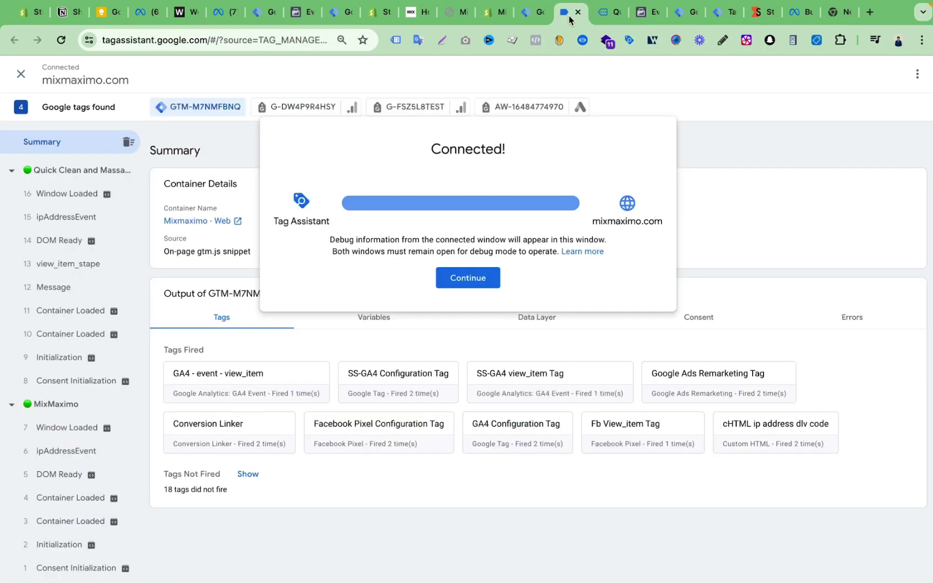
left_click(489, 285)
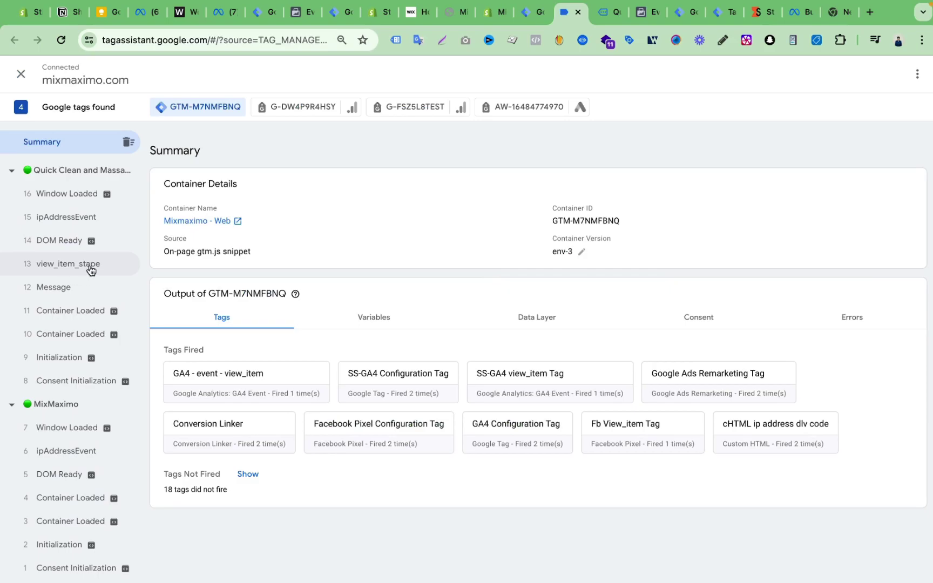
left_click(90, 268)
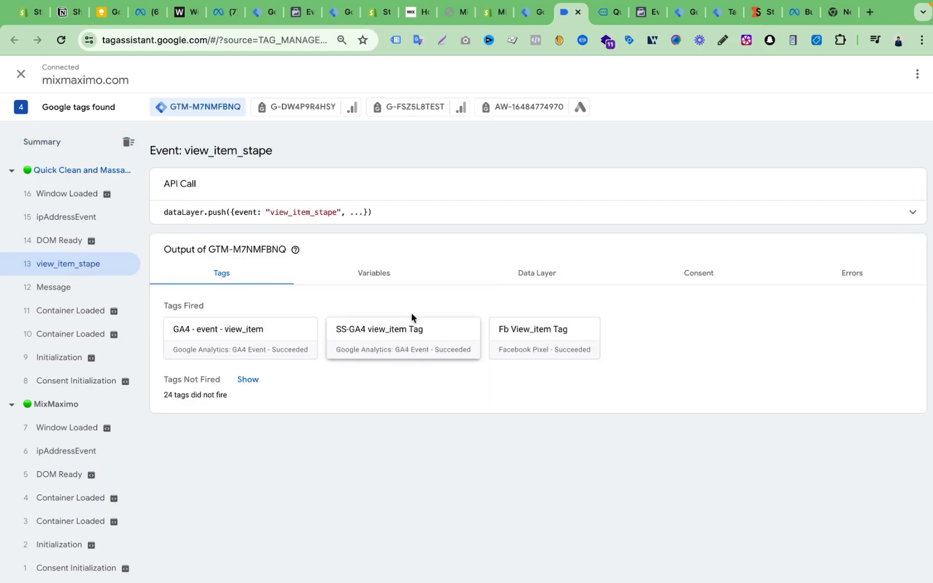
left_click(531, 273)
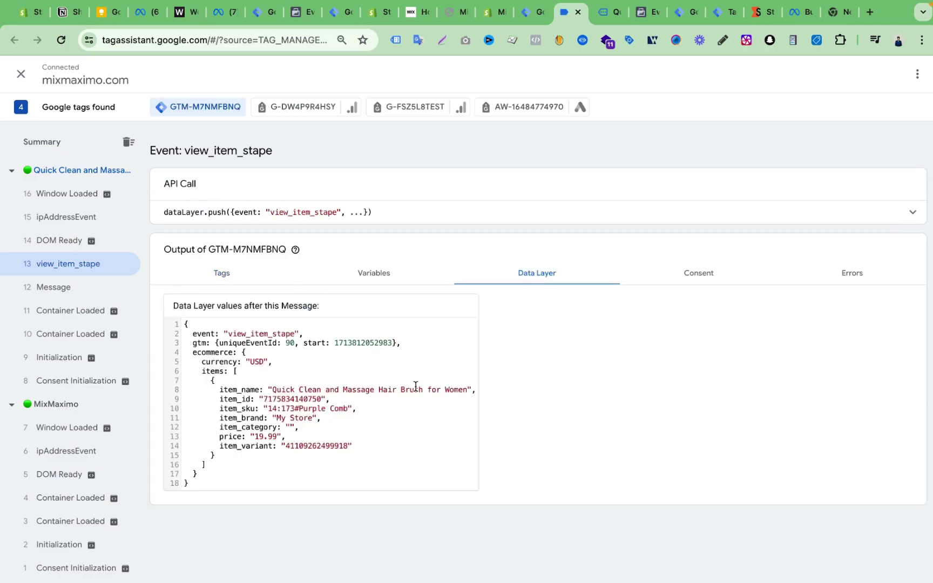
left_click_drag(191, 334, 374, 452)
Examine the page_view and view_item events in the Mixmaximo - Server preview, including the view_item request details
left_click(675, 13)
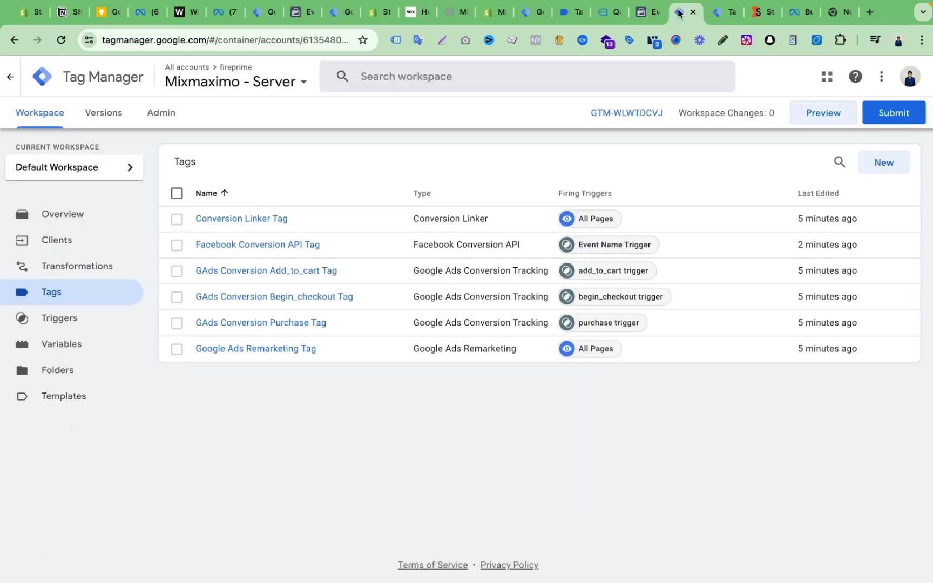
left_click(717, 15)
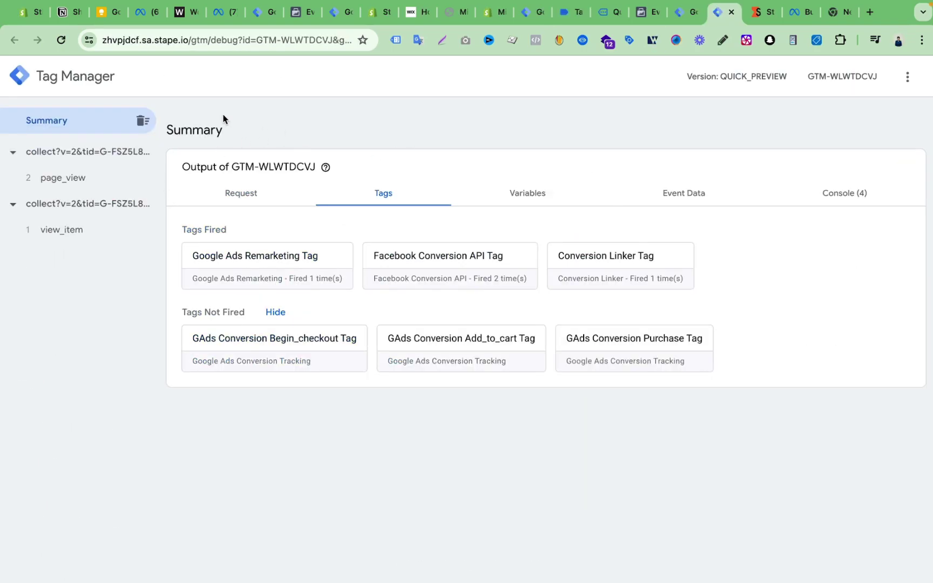
left_click(94, 177)
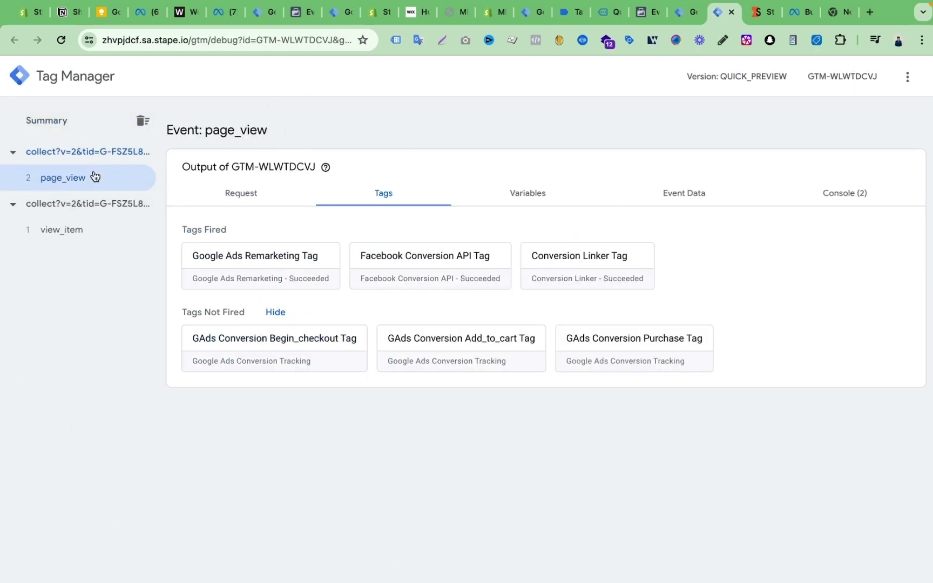
left_click(89, 236)
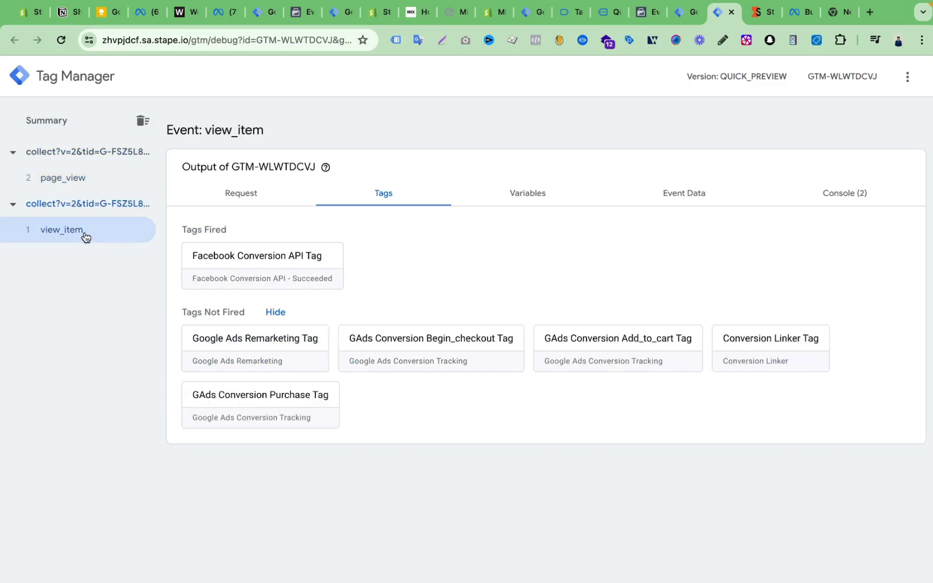
left_click(253, 198)
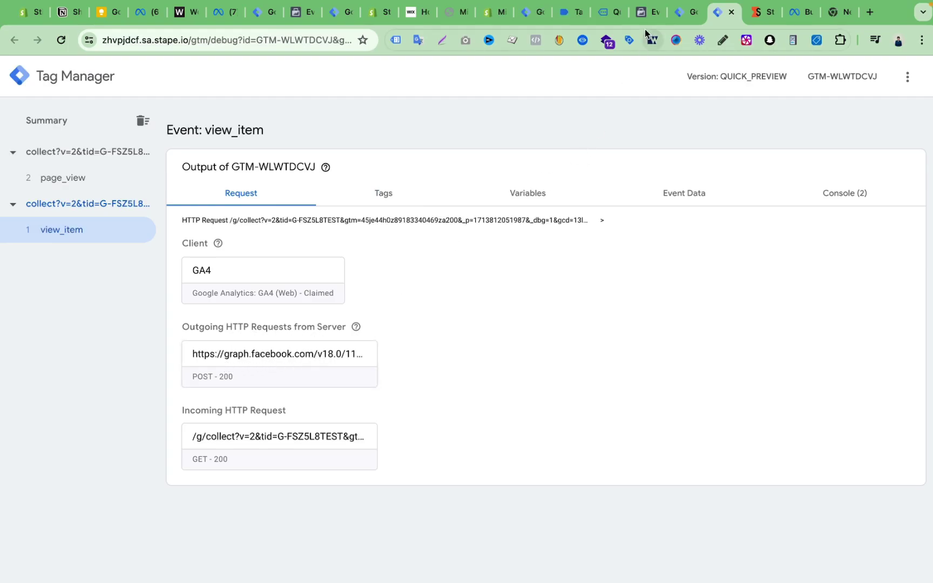
Compare the event IDs and full parameters of the browser and server View content events in Meta's test events
left_click(641, 13)
scroll(545, 268, "down", 3)
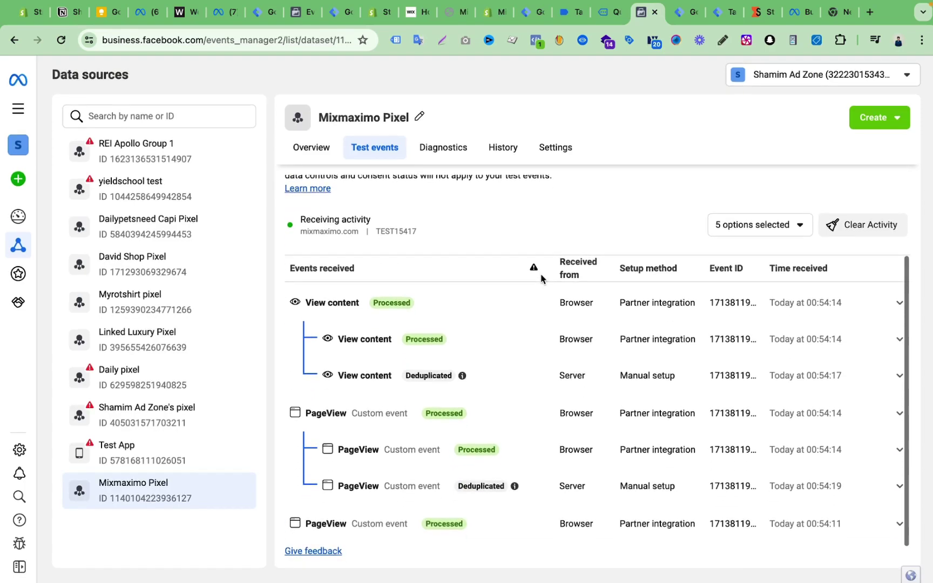
left_click(505, 376)
left_click(501, 345)
scroll(499, 356, "down", 2)
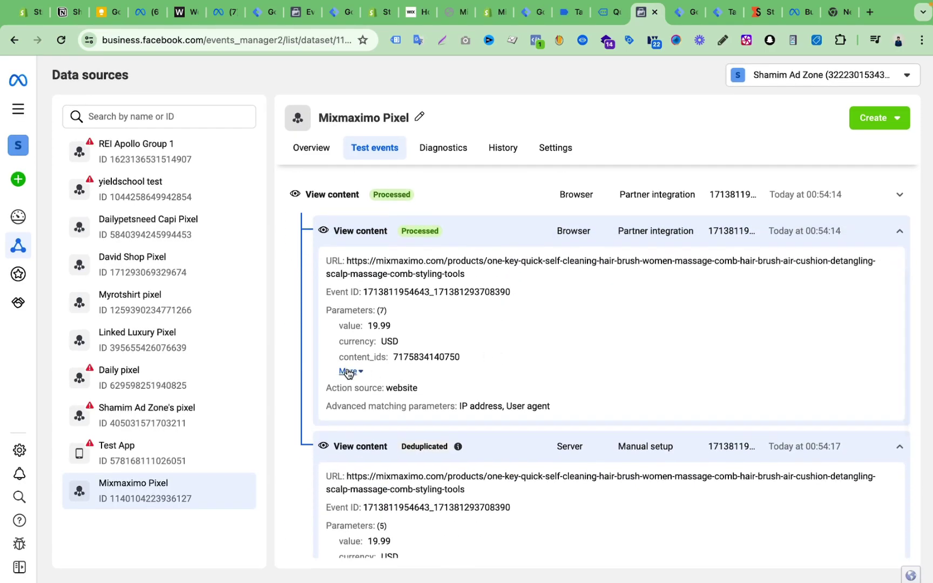
left_click(348, 369)
scroll(421, 386, "down", 2)
scroll(410, 421, "down", 1)
left_click(345, 477)
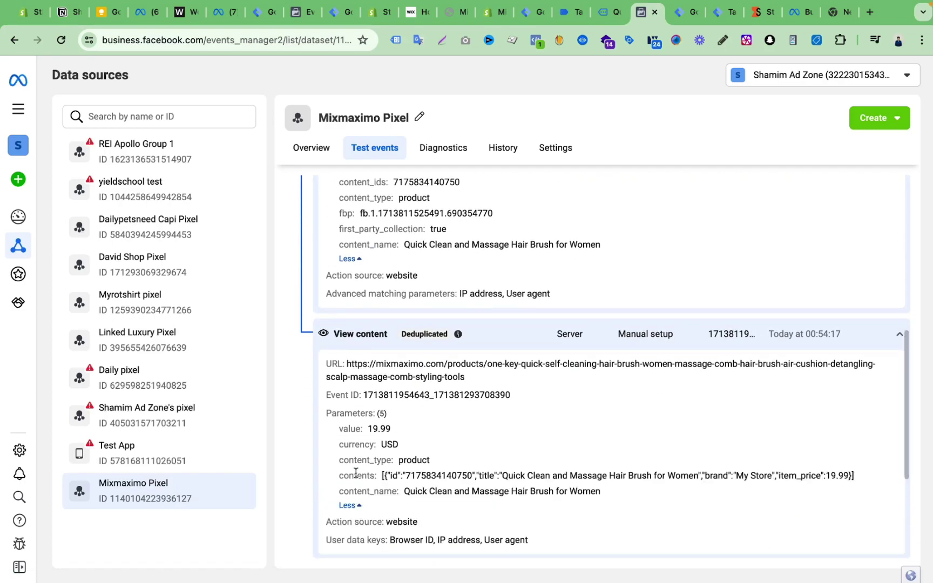
scroll(486, 432, "down", 4)
scroll(534, 383, "up", 8)
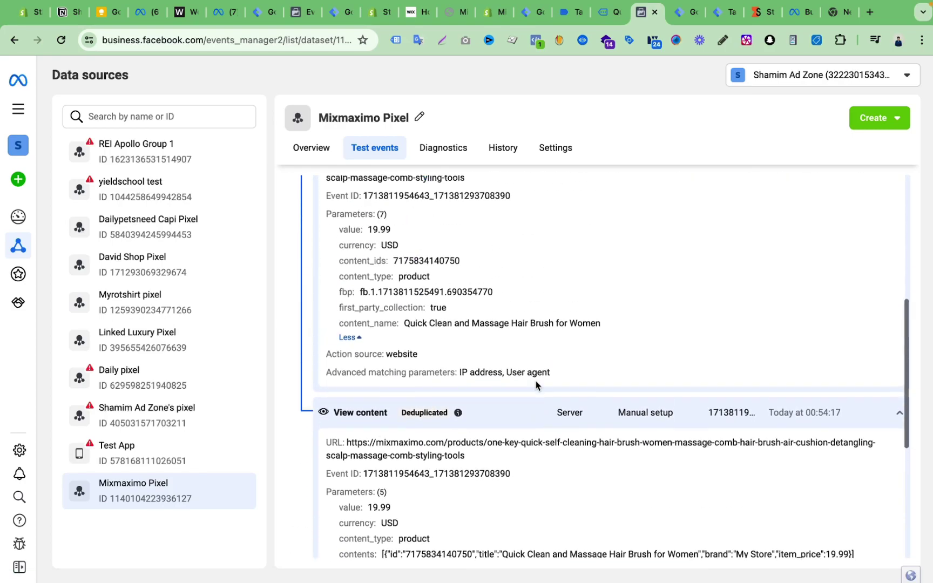
Open the VersaStyle Pro 5 in 1 product in the MixMaximo store and add it to the cart
left_click(514, 317)
key("ctrl+shift+Tab")
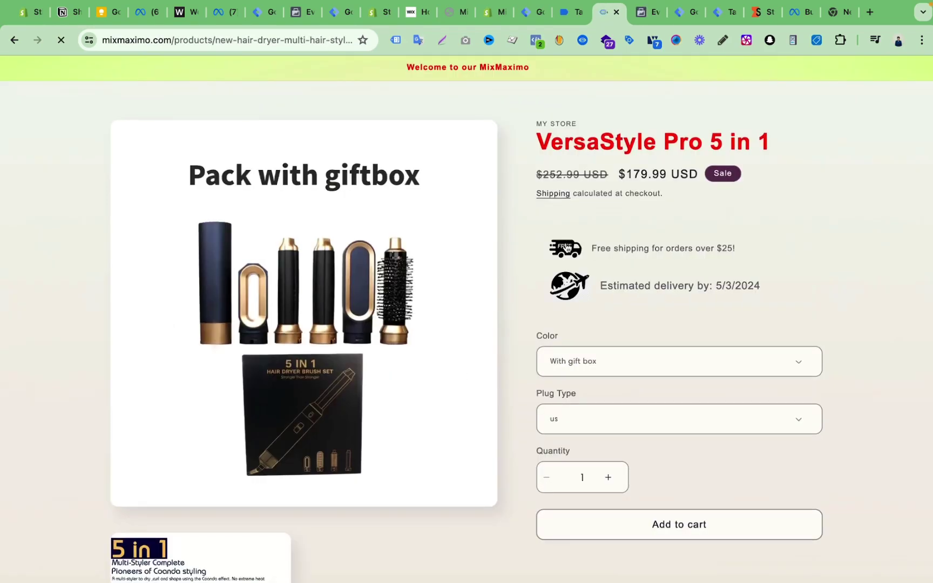
scroll(644, 298, "down", 4)
scroll(644, 298, "down", 1)
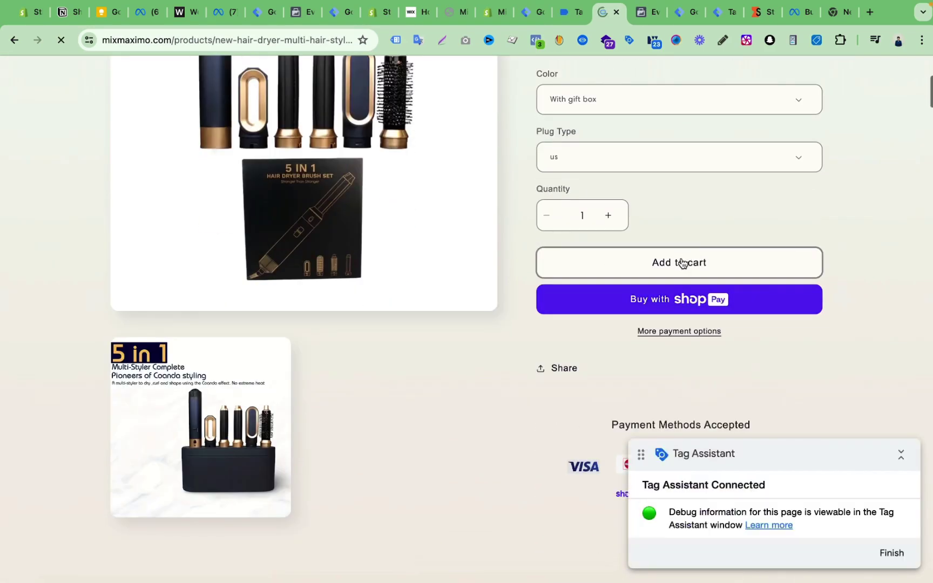
left_click(678, 258)
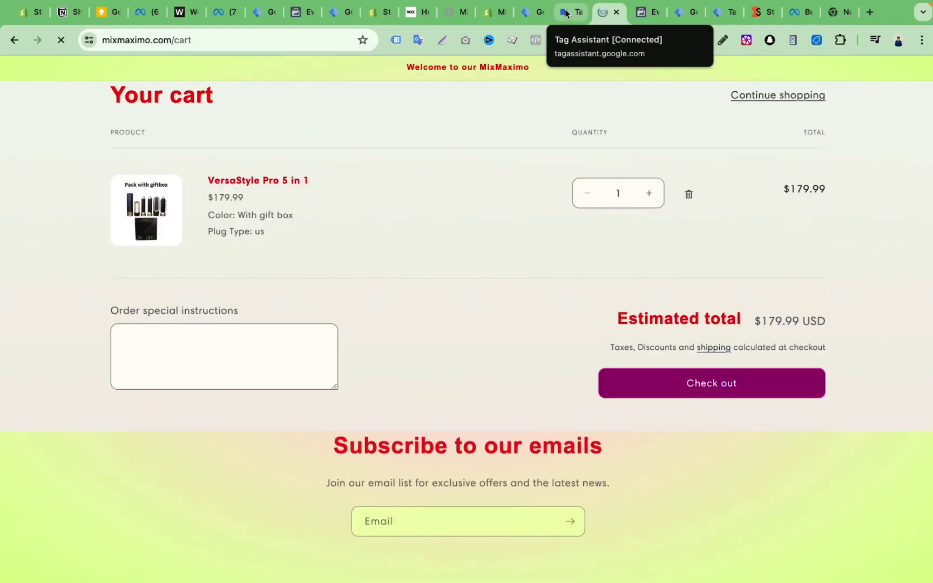
Inspect the add_to_cart_stape event's fired tags and data layer values in Tag Assistant
left_click(573, 14)
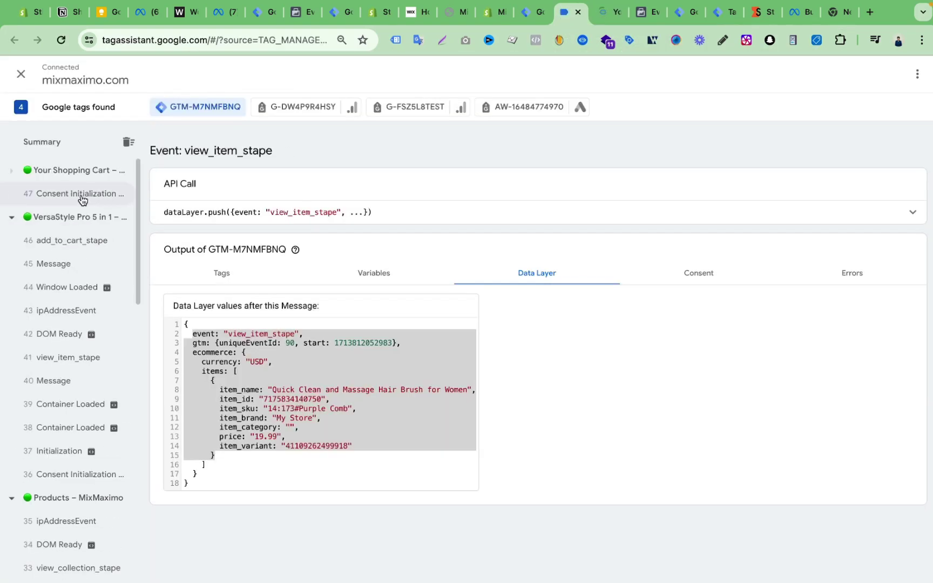
left_click(75, 404)
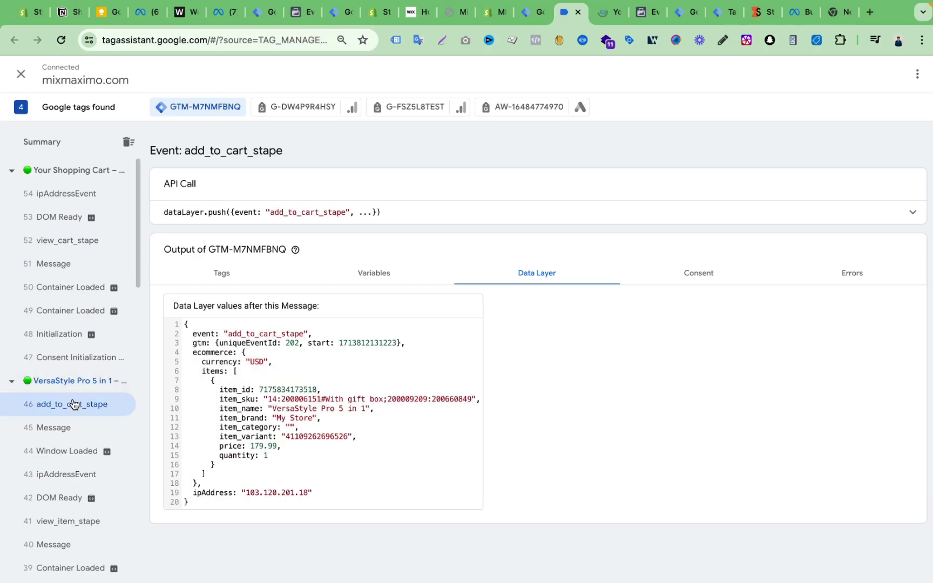
left_click(231, 265)
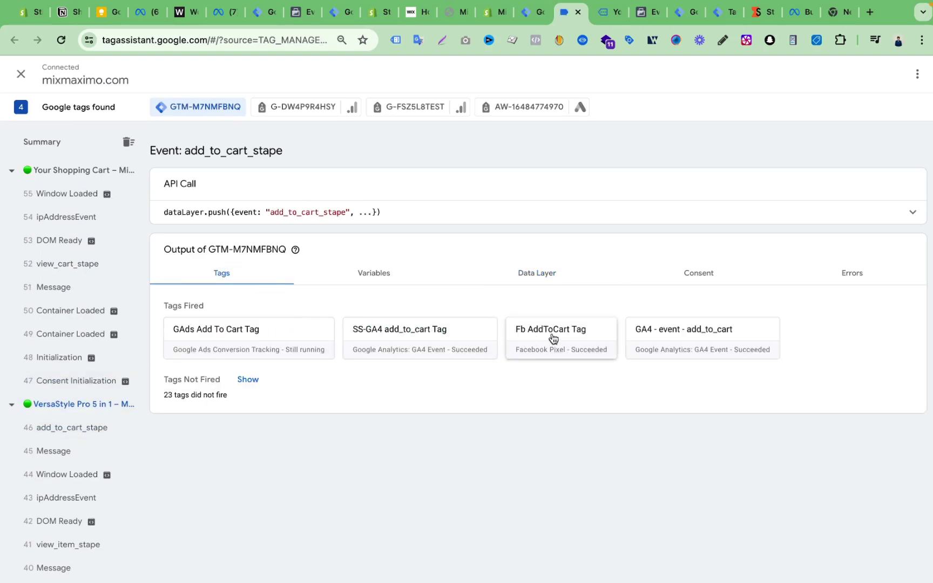
left_click(99, 427)
left_click(546, 272)
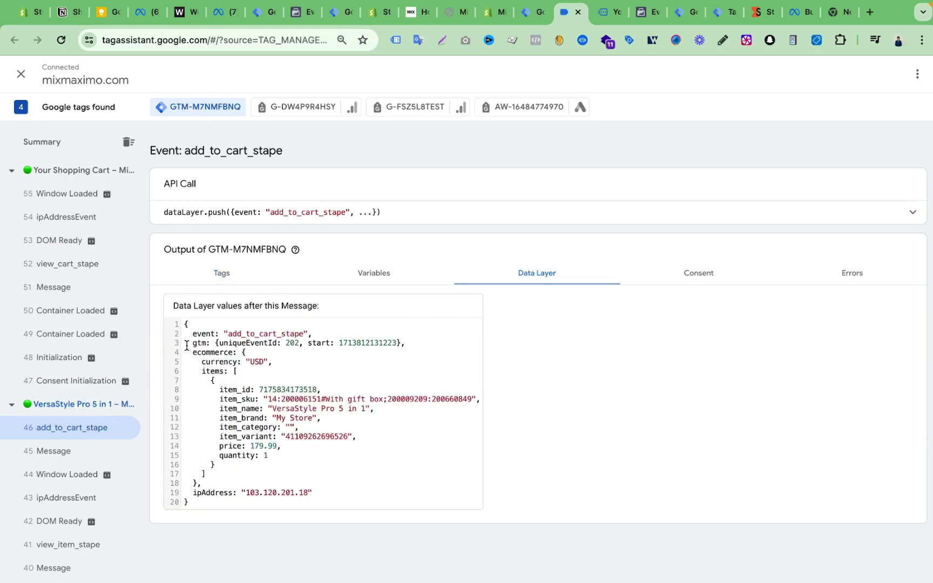
left_click_drag(189, 335, 323, 480)
left_click(62, 268)
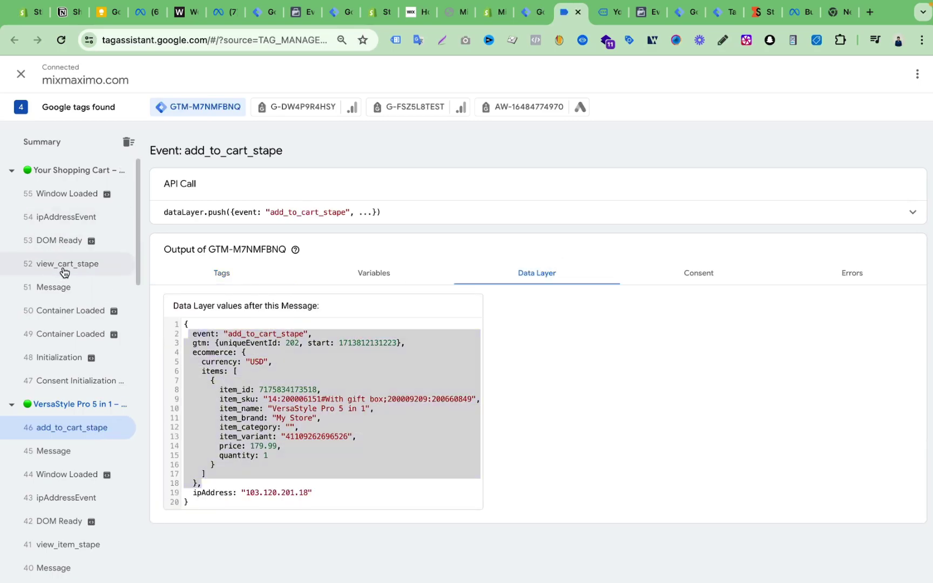
Review the Add to cart, PageView and view_cart events and their deduplication in Meta's test events for the Mixmaximo Pixel
left_click(609, 13)
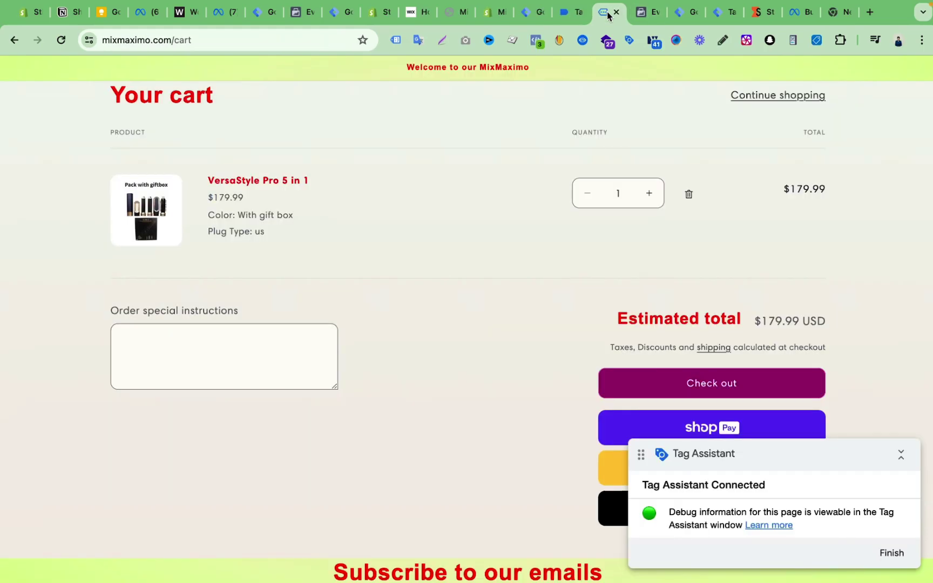
left_click(634, 12)
scroll(531, 366, "down", 1)
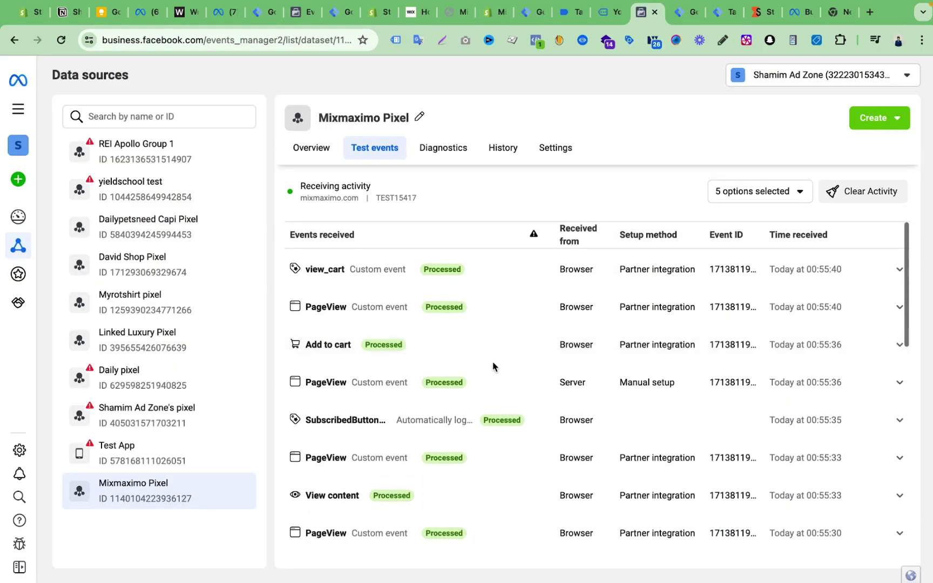
scroll(502, 334, "down", 1)
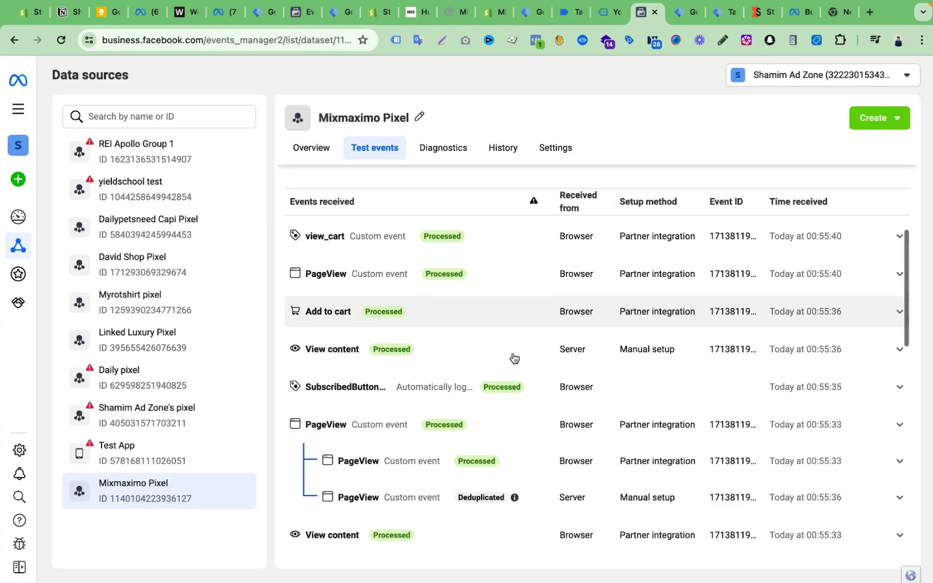
scroll(501, 366, "up", 2)
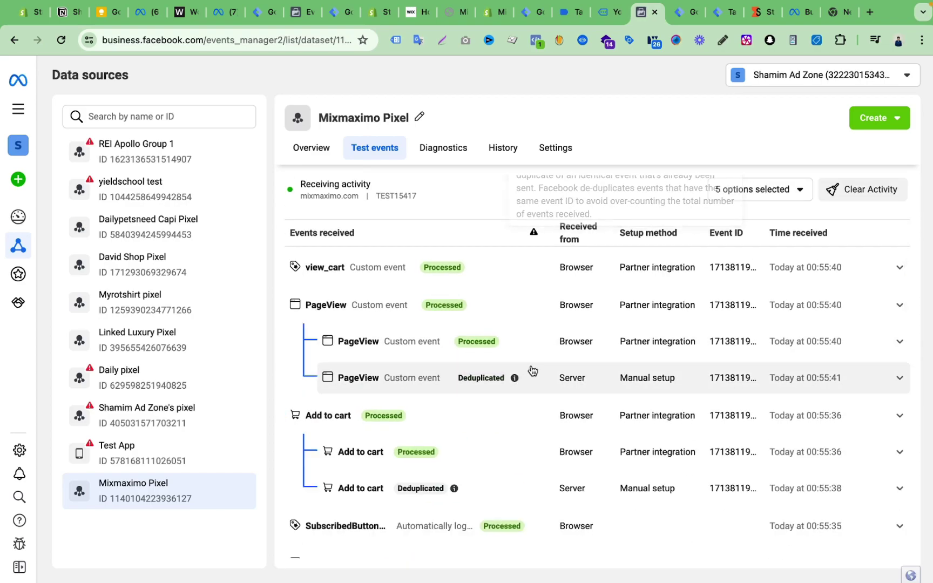
scroll(522, 377, "down", 1)
scroll(526, 390, "down", 3)
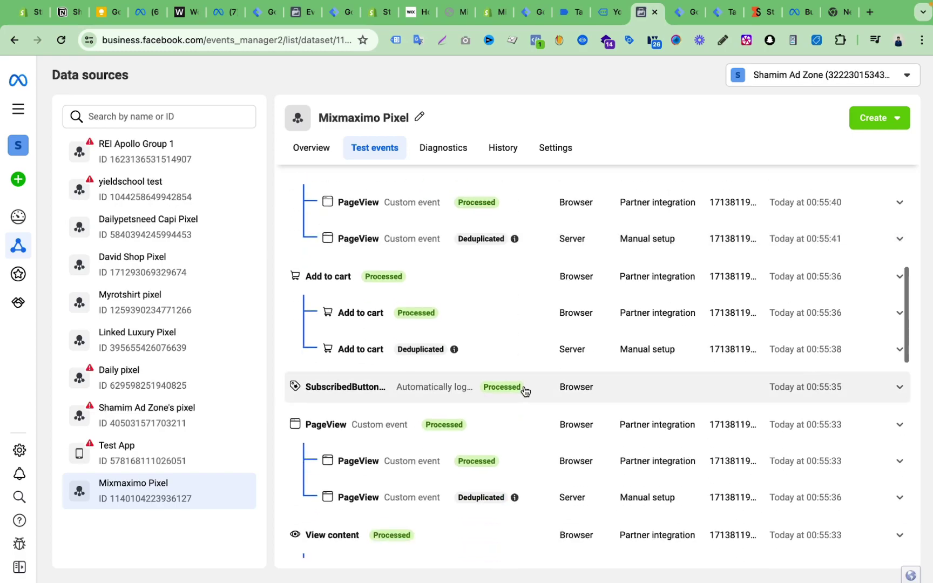
Compare the event IDs and full parameters of the browser and server Add to cart events in Meta's test events
left_click(535, 346)
left_click(502, 313)
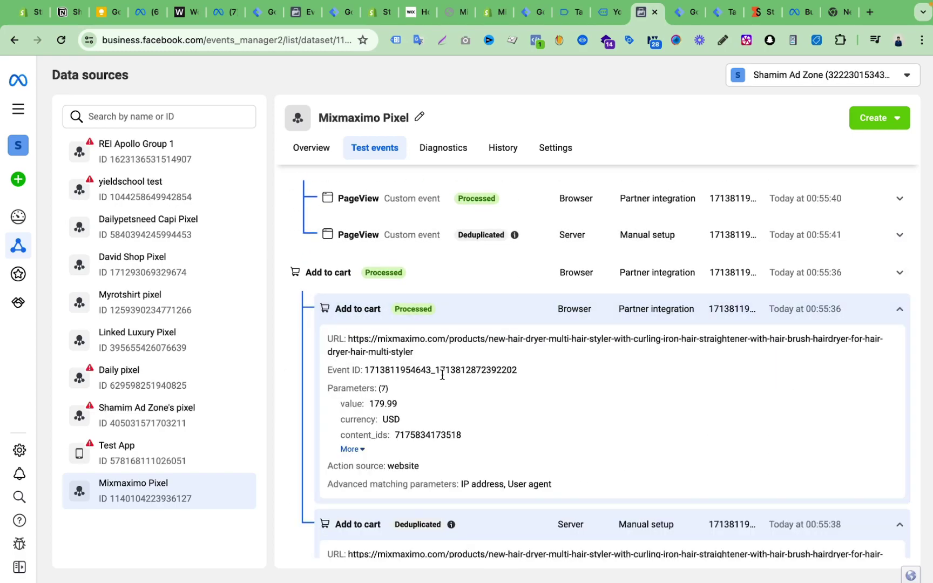
left_click(352, 449)
scroll(429, 453, "down", 1)
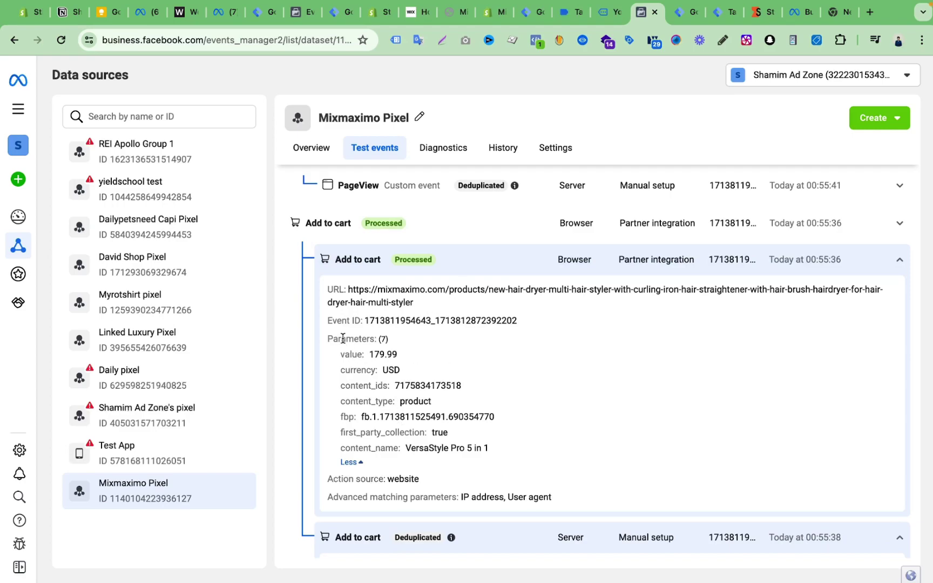
left_click_drag(326, 346, 380, 341)
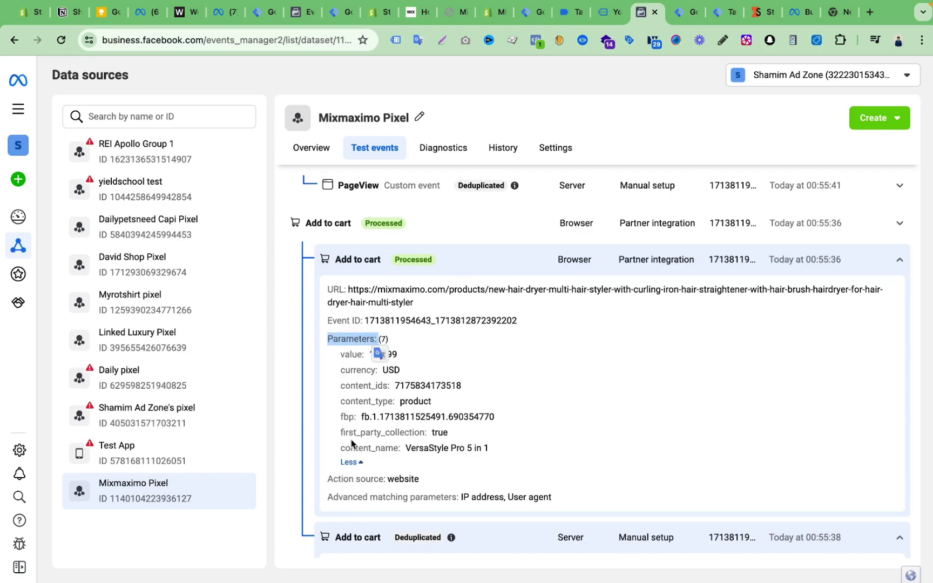
left_click(453, 264)
left_click(466, 297)
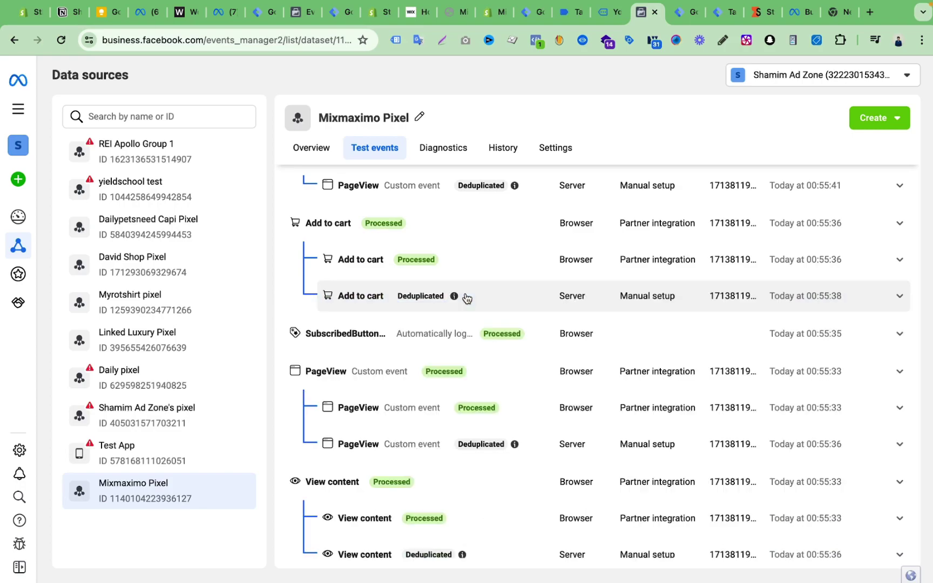
scroll(467, 298, "up", 1)
scroll(467, 299, "up", 10)
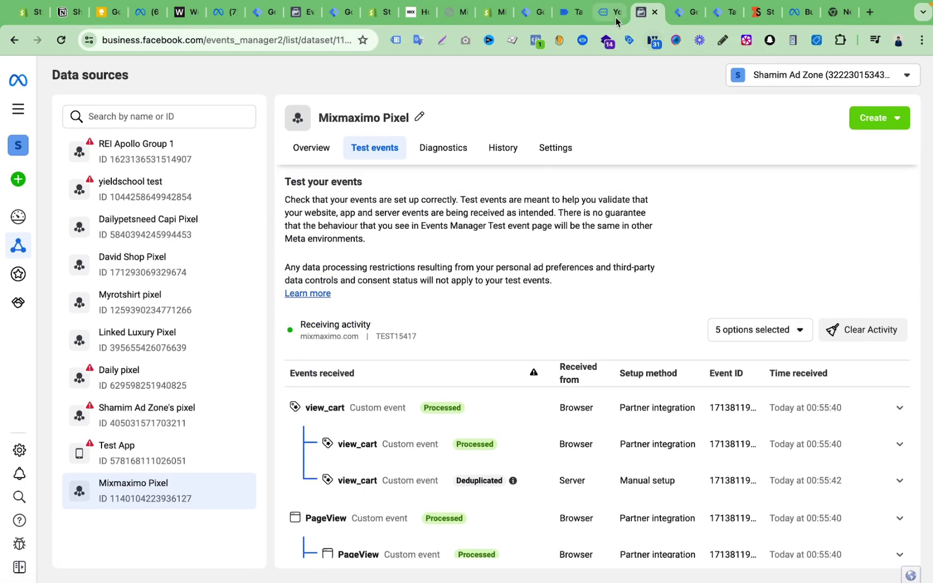
Start the checkout from the MixMaximo store cart and check Meta's test events for the Initiate checkout event
left_click(604, 13)
scroll(524, 256, "down", 3)
scroll(685, 310, "up", 3)
left_click(713, 385)
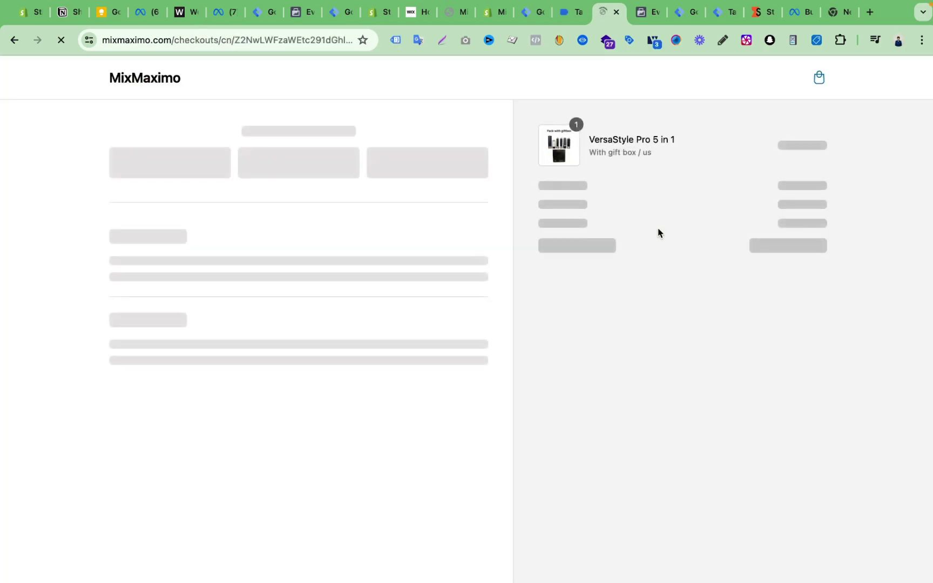
left_click(637, 18)
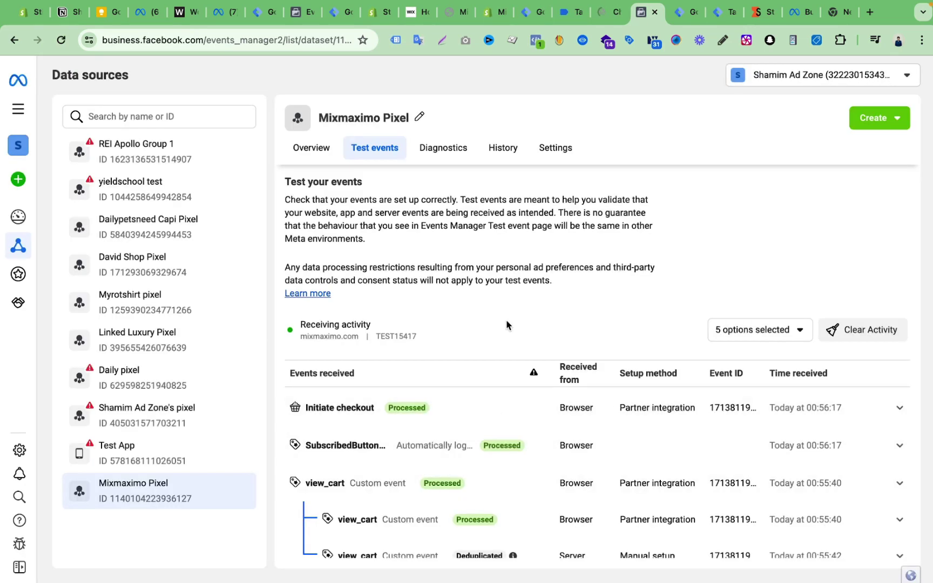
scroll(488, 382, "down", 3)
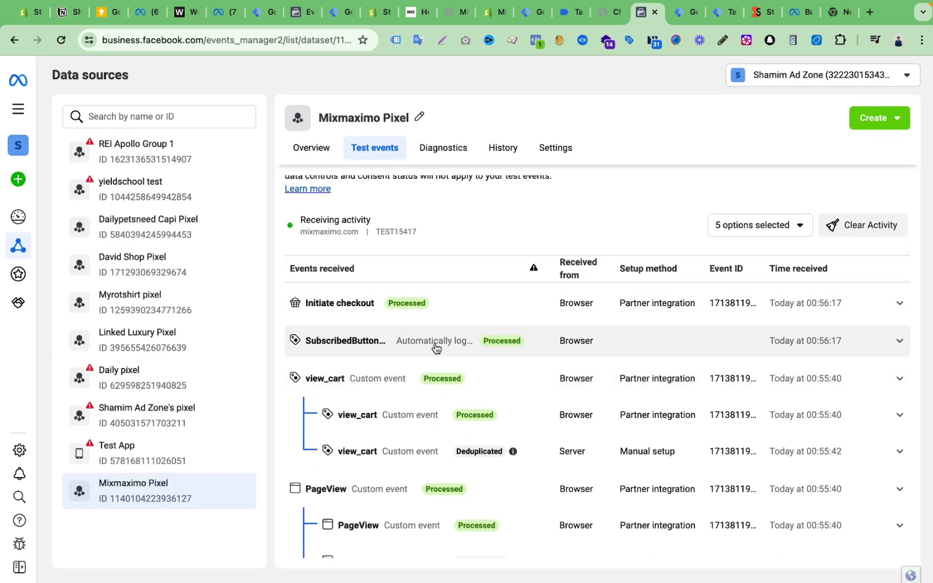
Inspect the begin_checkout_stape event's data layer values and fired tags in Tag Assistant
left_click(598, 16)
left_click(570, 12)
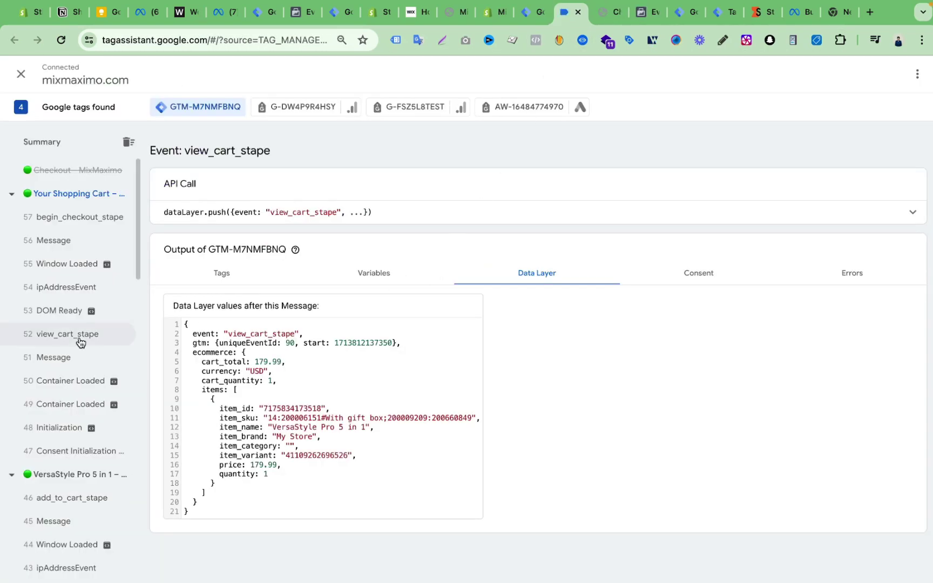
left_click(84, 221)
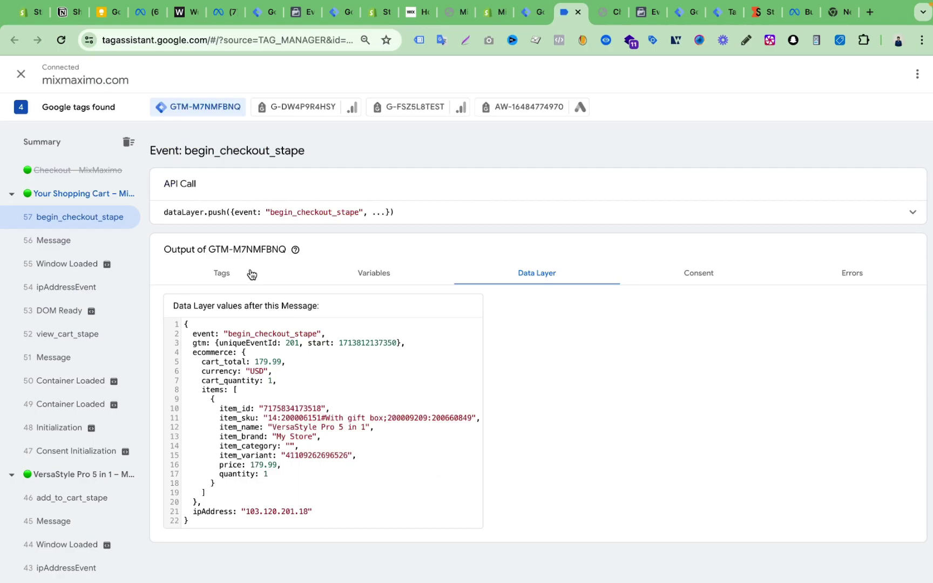
left_click(255, 276)
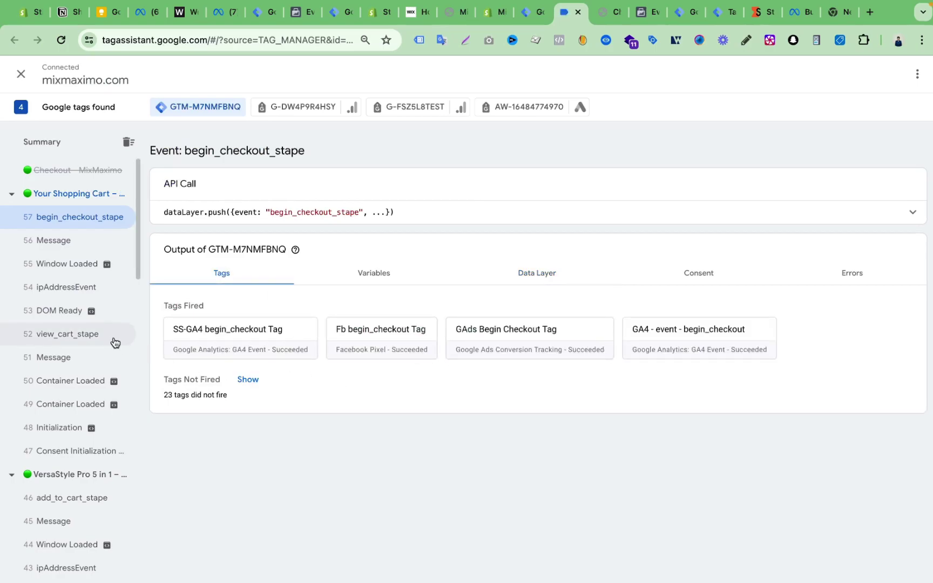
left_click(98, 337)
scroll(137, 418, "down", 1)
scroll(86, 439, "up", 1)
left_click(86, 217)
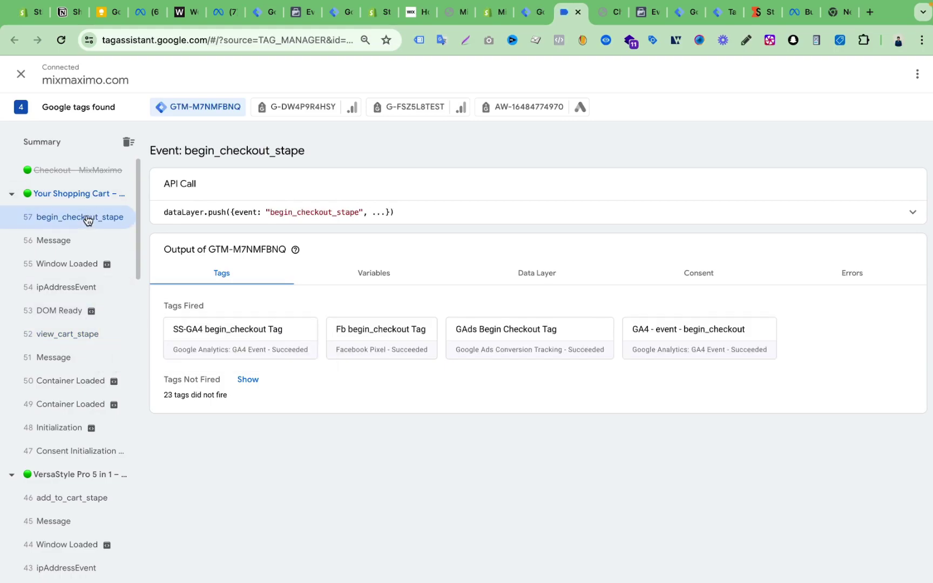
Complete the store order with the customer's contact and delivery details and the discount codes 100%OFF and FREE
left_click(609, 13)
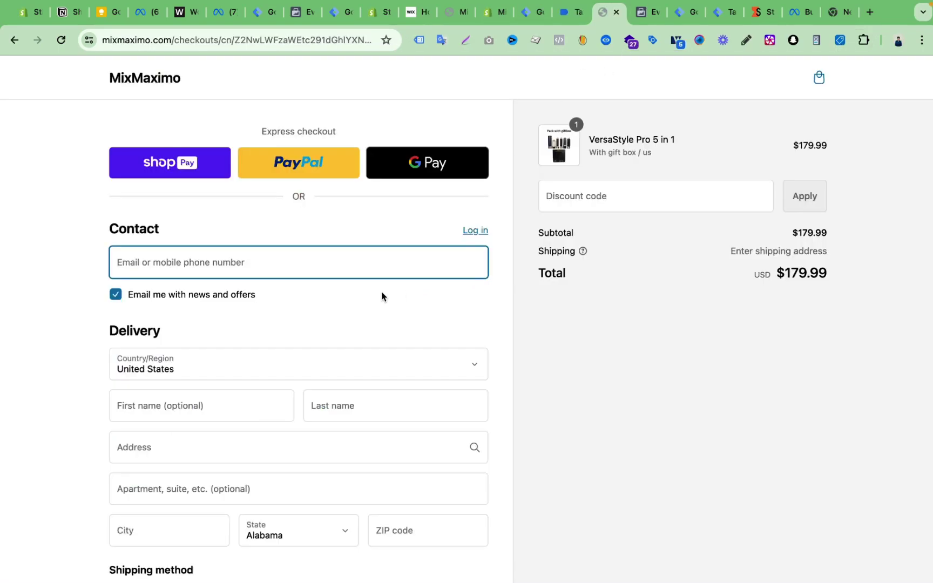
left_click(602, 196)
scroll(406, 429, "down", 10)
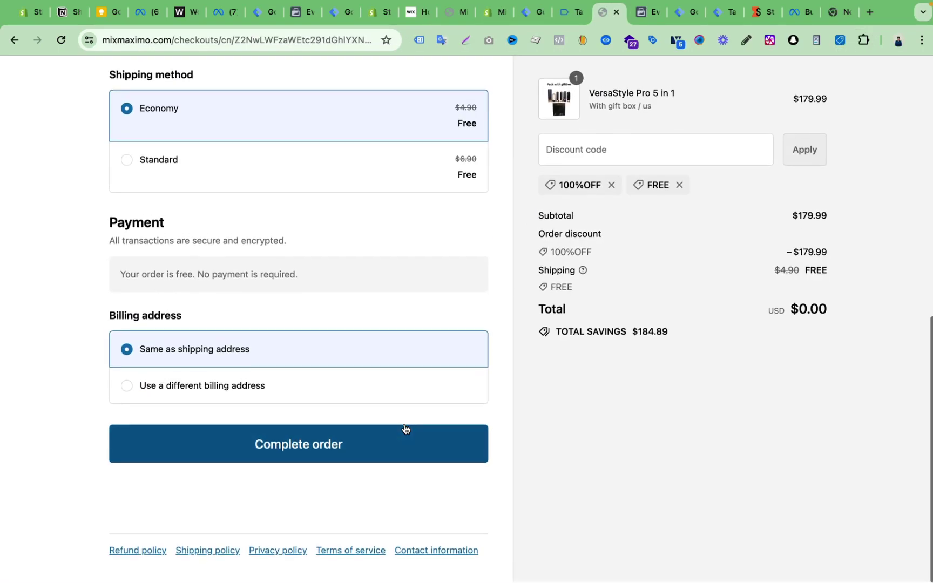
left_click(299, 447)
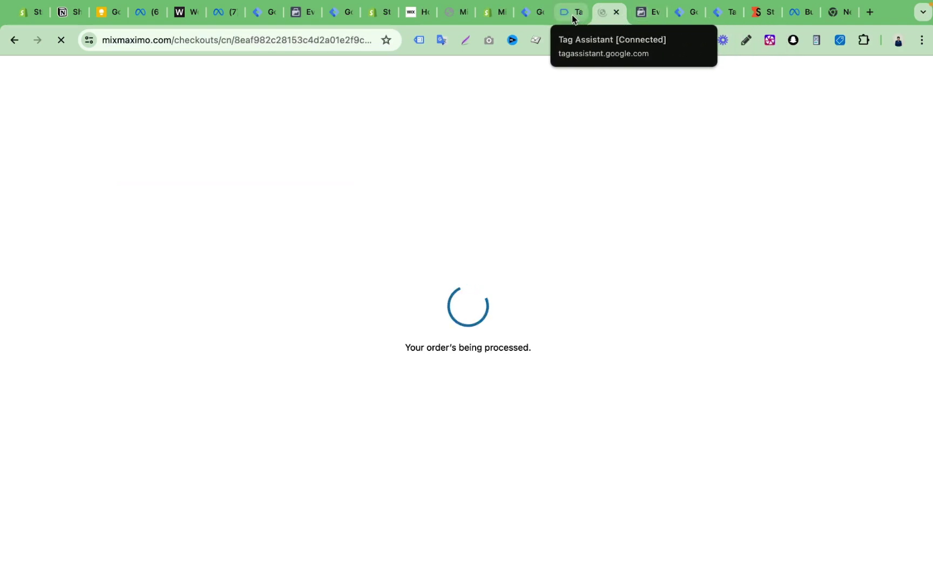
left_click(569, 16)
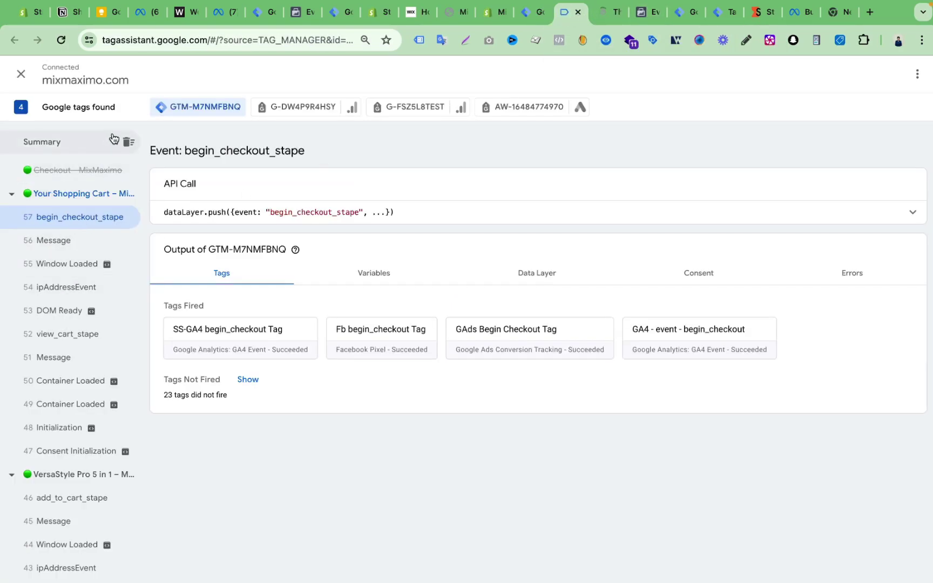
left_click(606, 20)
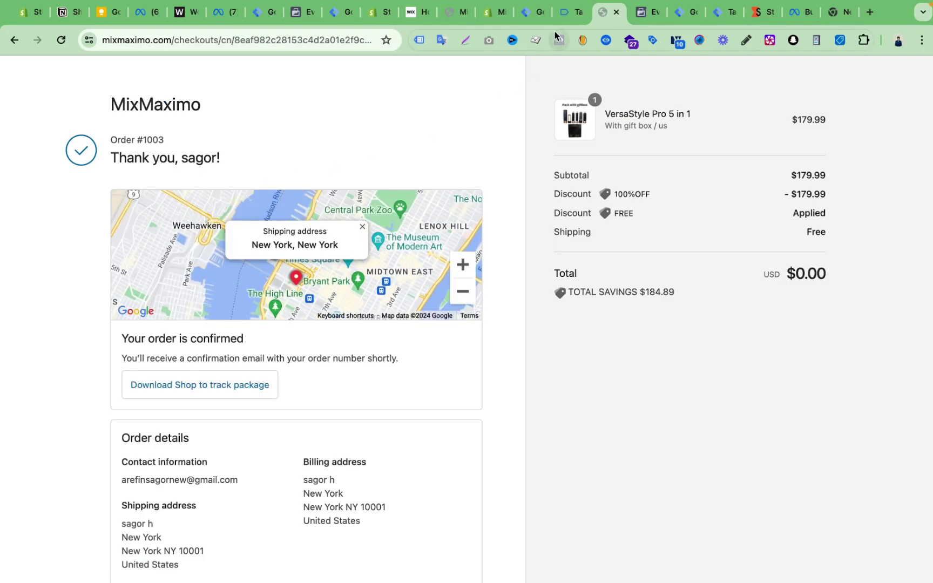
Inspect the purchase_stape event's fired tags and its ecommerce and user_data values in Tag Assistant's data layer
left_click(569, 13)
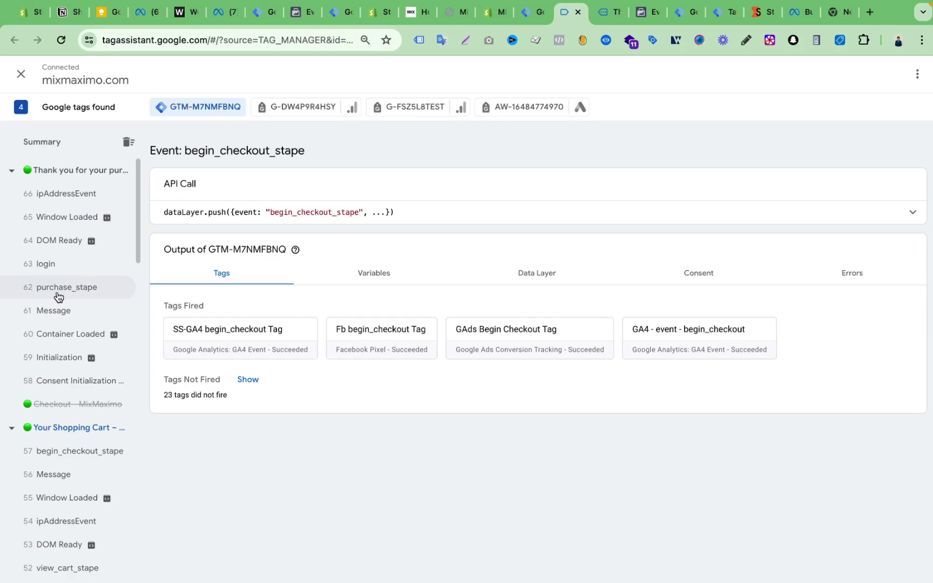
left_click(87, 292)
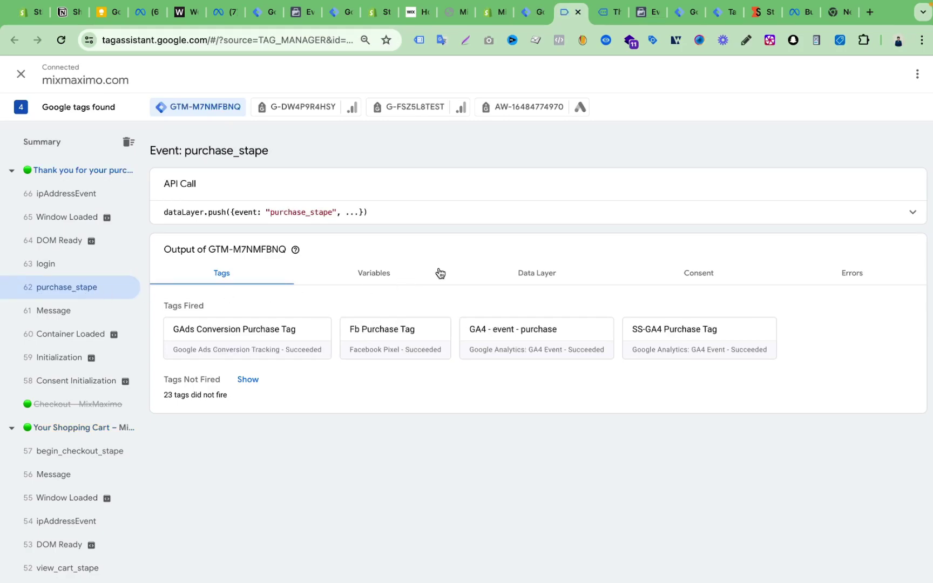
left_click(546, 274)
scroll(438, 344, "down", 2)
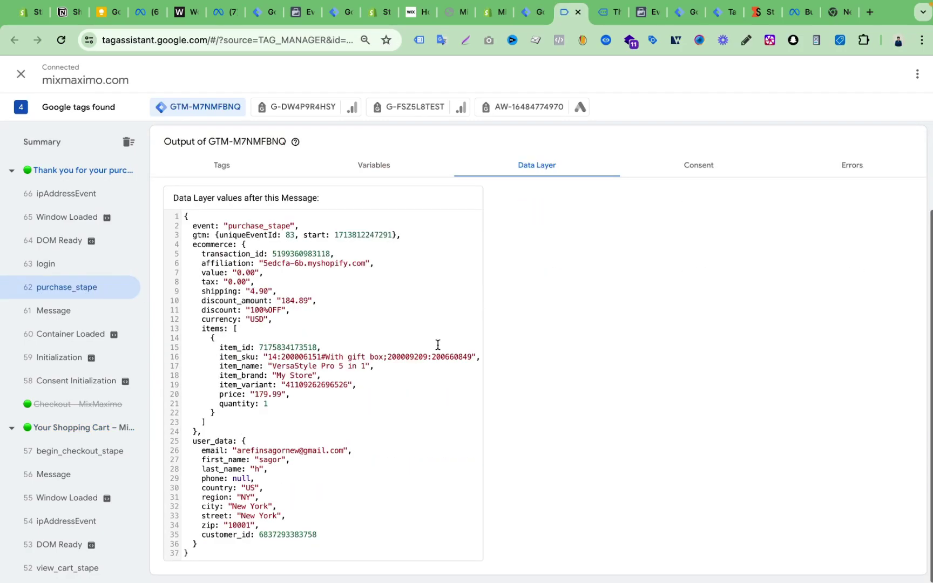
left_click_drag(189, 225, 364, 535)
left_click(344, 510)
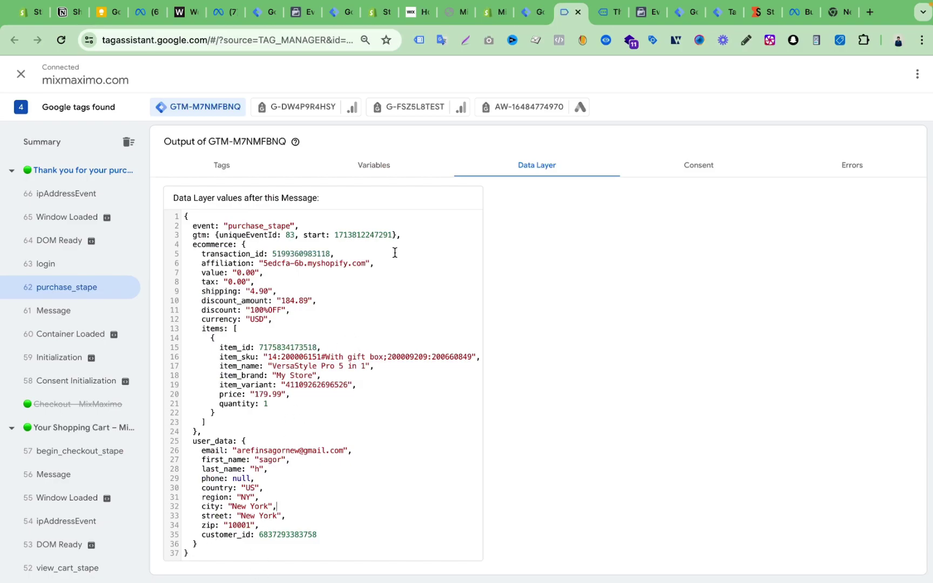
Review the variable values captured for the purchase_stape event, including the customer and purchase product variables
left_click(379, 168)
scroll(474, 330, "down", 10)
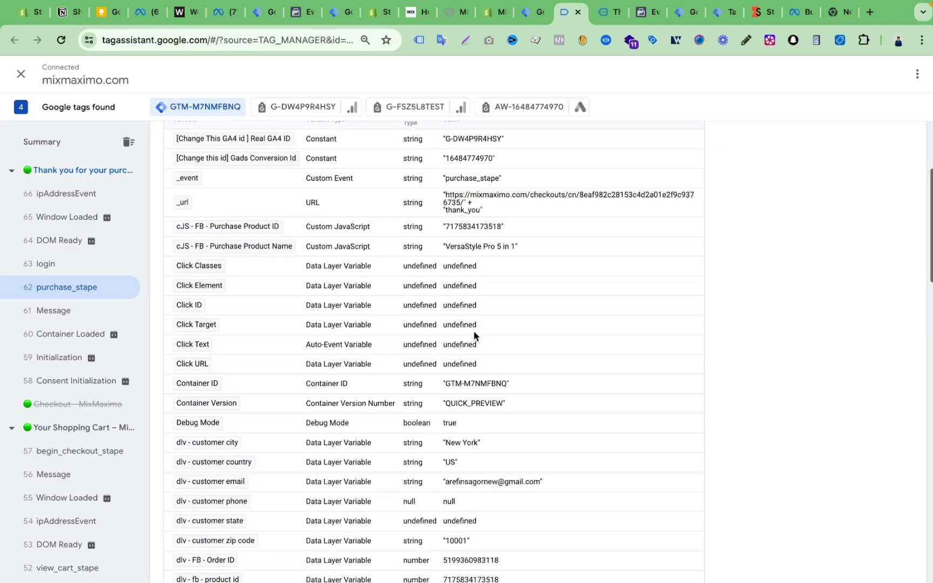
scroll(474, 336, "up", 5)
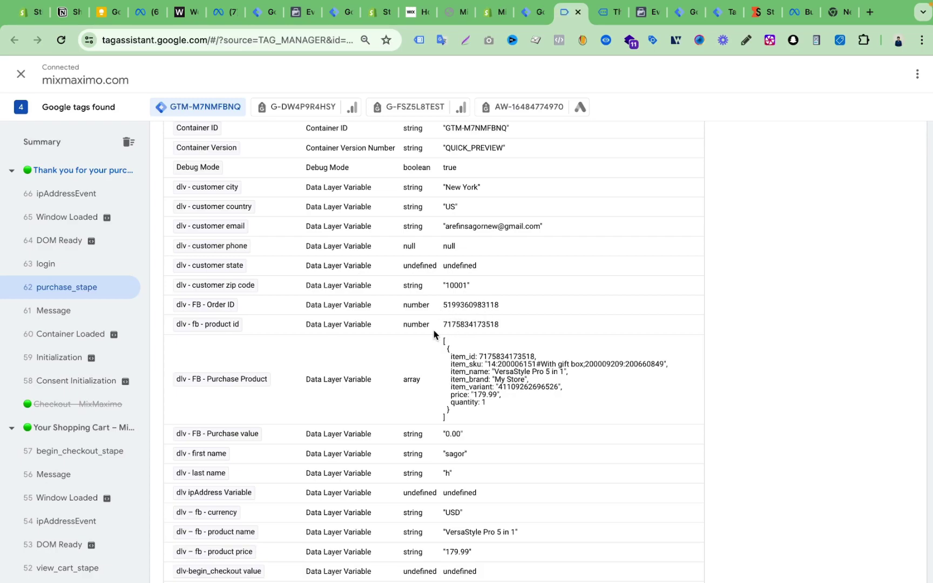
scroll(489, 330, "down", 2)
scroll(489, 330, "up", 3)
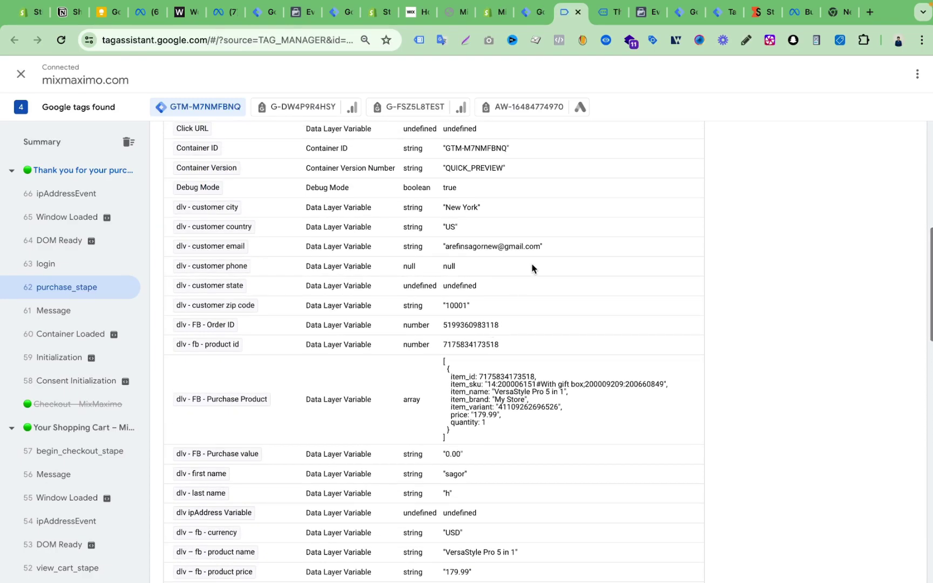
Examine the server Purchase event's full parameters and user data keys in Meta's test events for the Mixmaximo Pixel
left_click(613, 13)
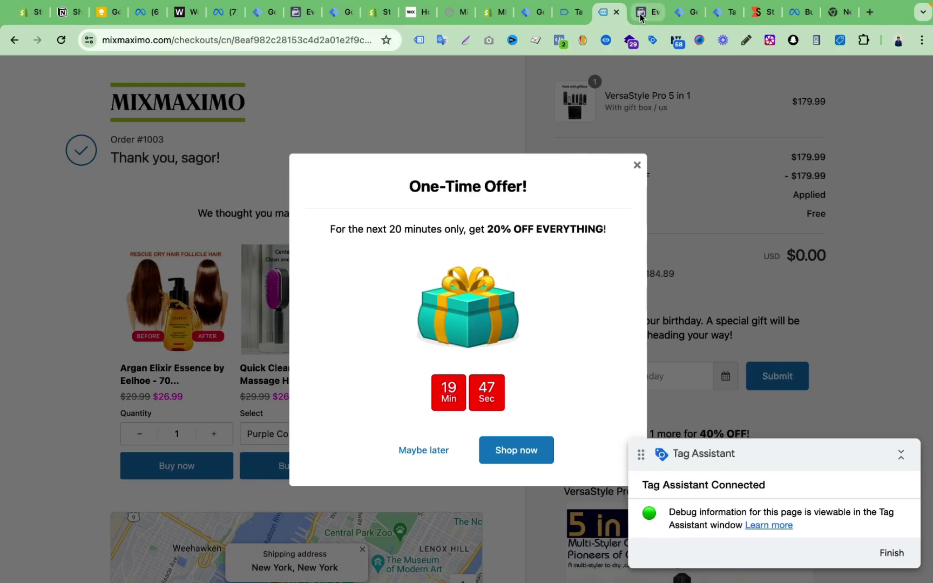
left_click(643, 14)
scroll(516, 354, "down", 5)
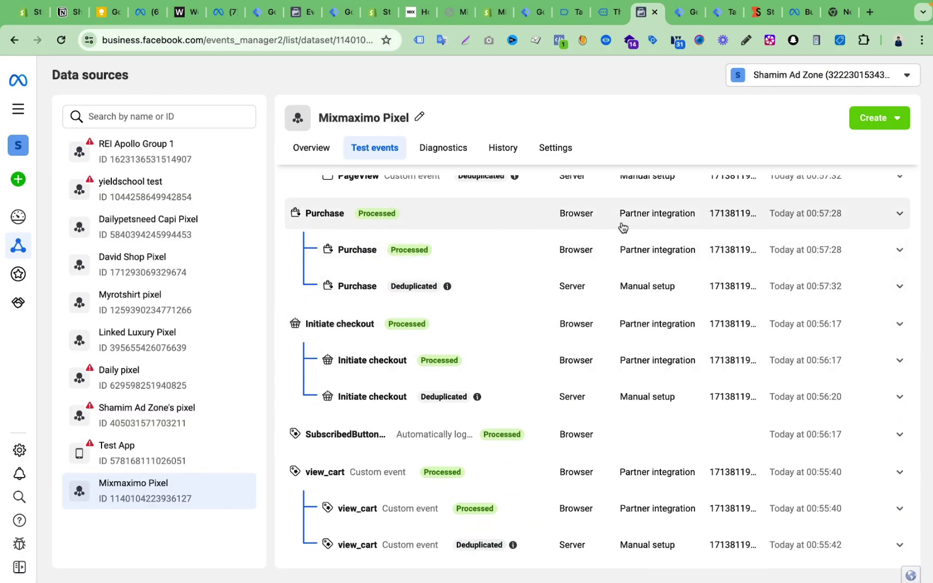
left_click(547, 291)
left_click(356, 415)
scroll(474, 417, "down", 2)
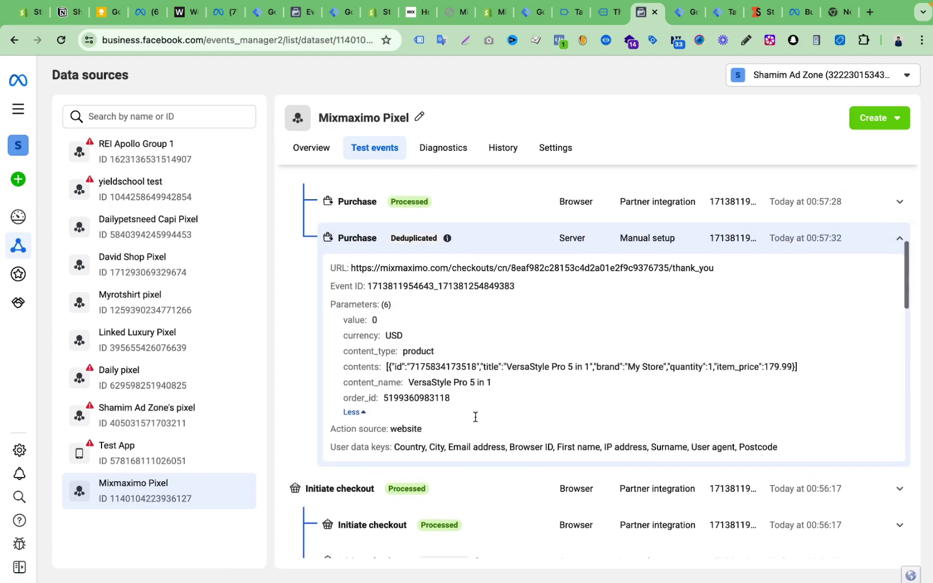
left_click_drag(331, 430, 384, 430)
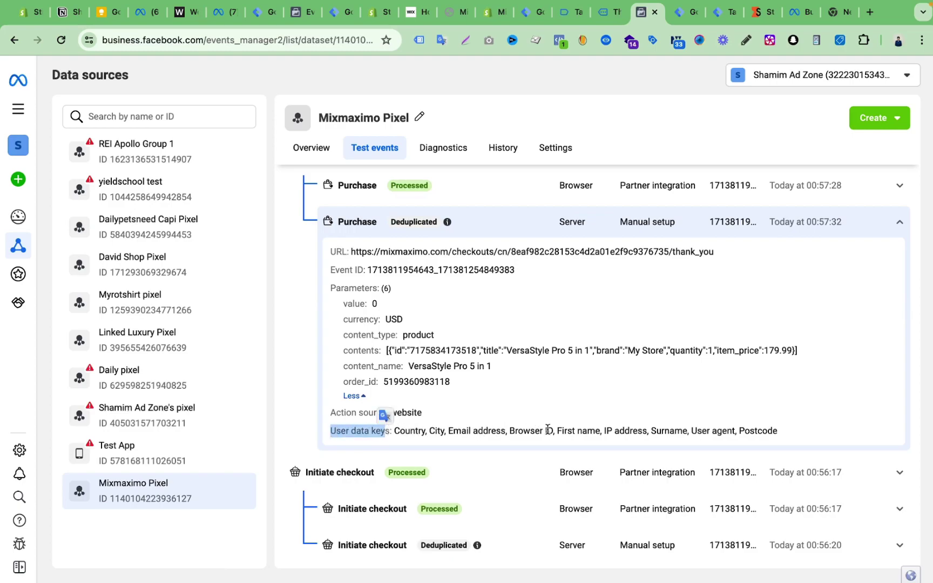
triple_click(760, 430)
left_click(536, 317)
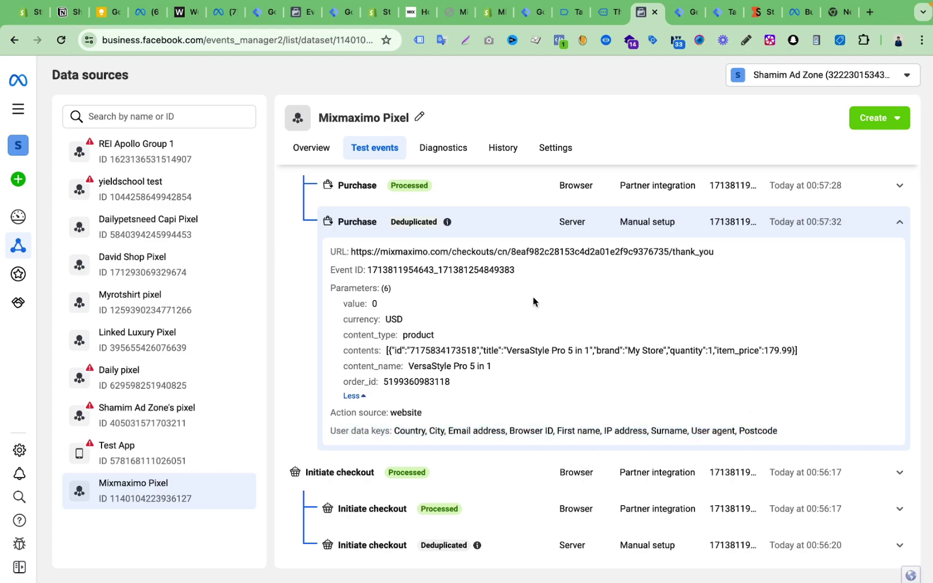
Examine the browser Purchase event's event ID and full parameter list, and collapse its details
left_click(510, 227)
left_click(502, 187)
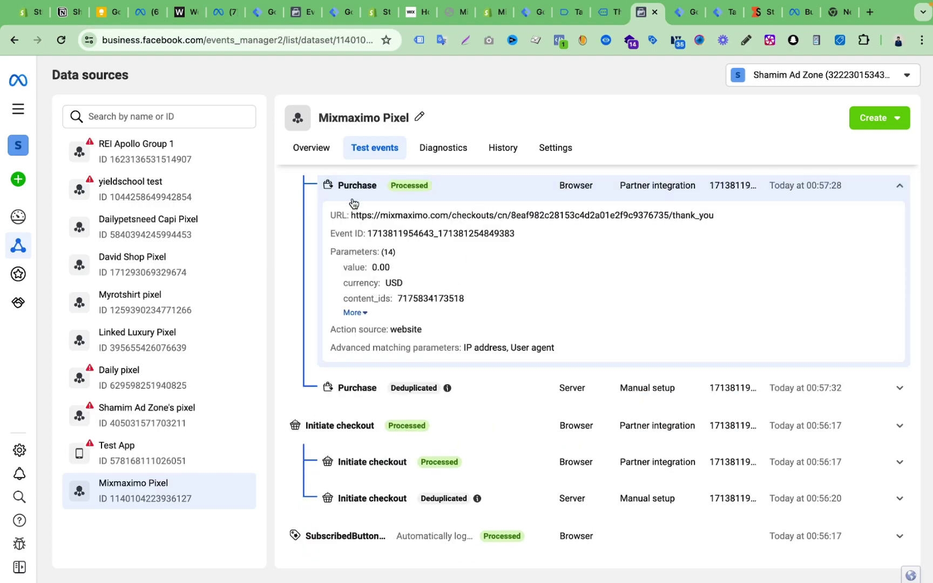
left_click(353, 313)
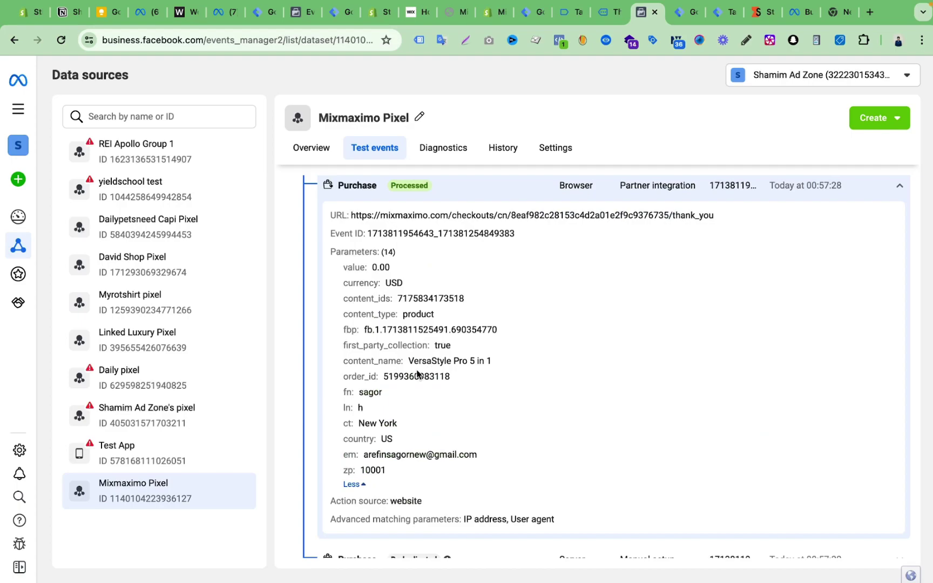
scroll(417, 371, "down", 1)
left_click(358, 475)
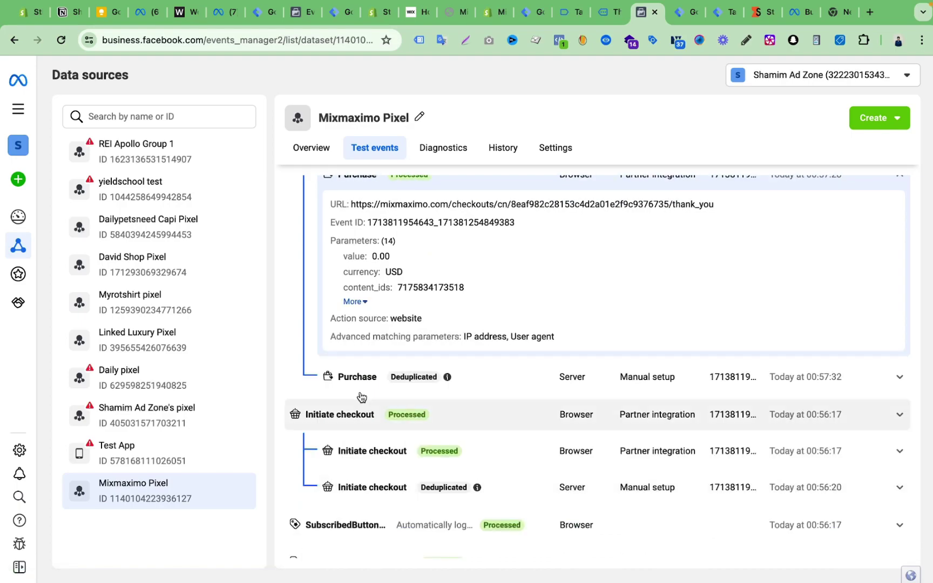
left_click(355, 303)
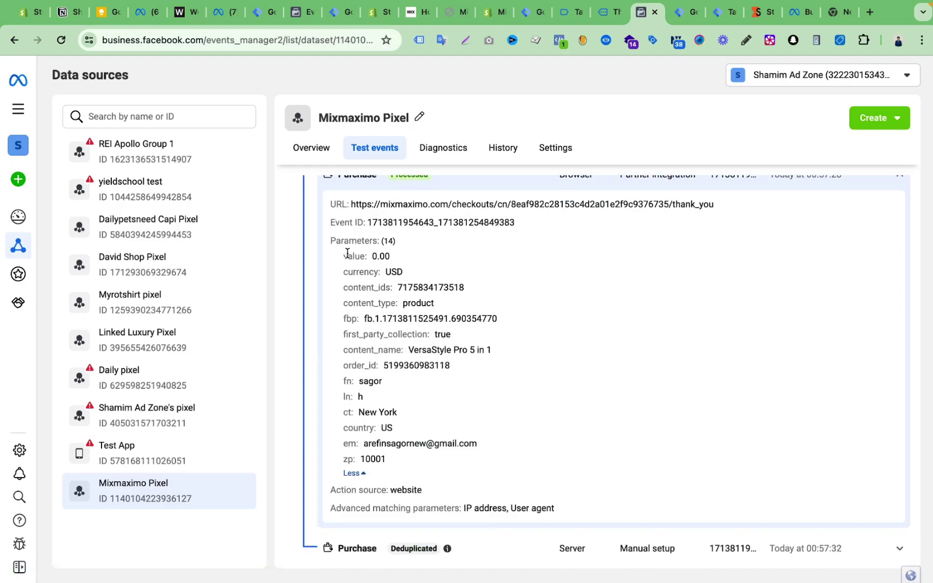
left_click_drag(343, 256, 529, 475)
left_click(585, 327)
scroll(585, 326, "up", 3)
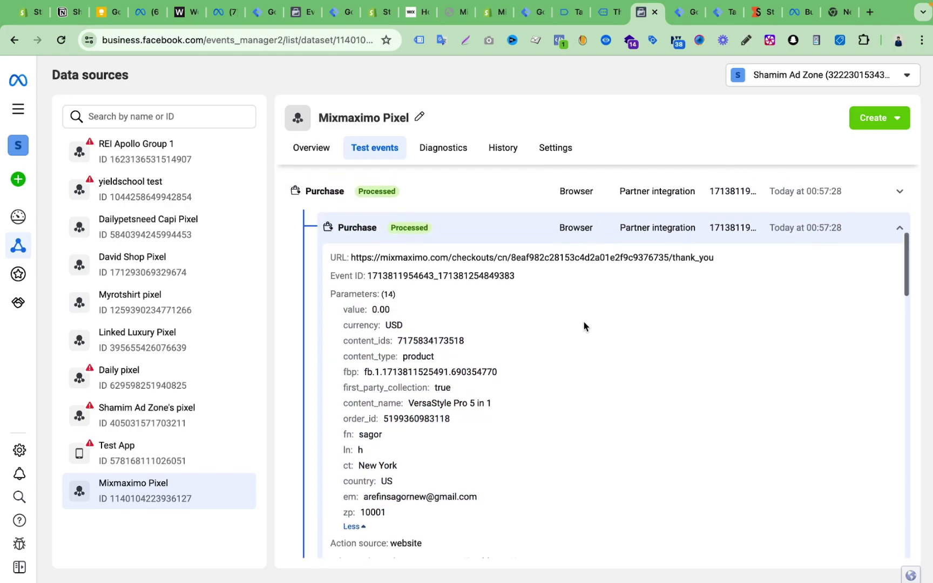
left_click(522, 241)
scroll(521, 243, "up", 6)
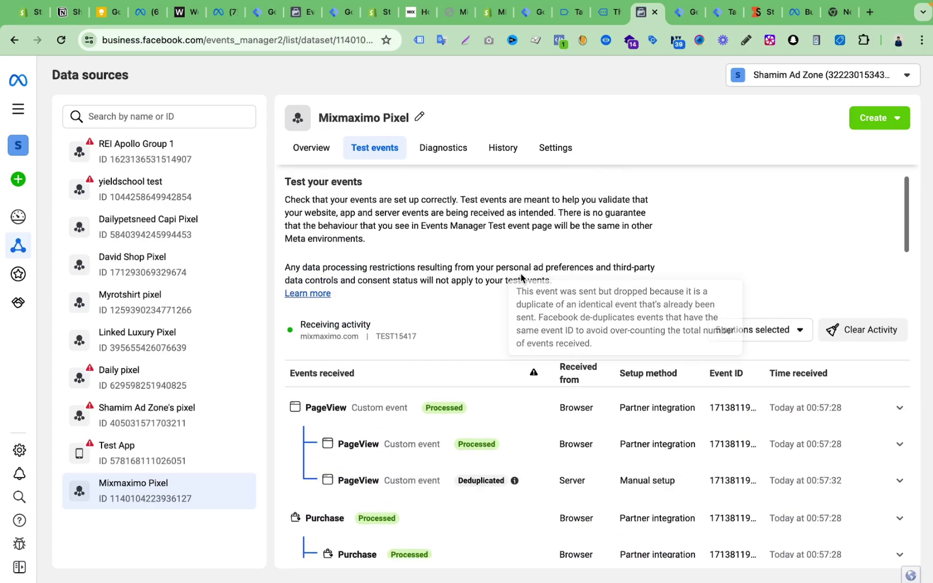
Review the deduplicated browser and server events in Meta's test events, and dismiss the one-time offer on the store's order confirmation page
scroll(520, 280, "down", 3)
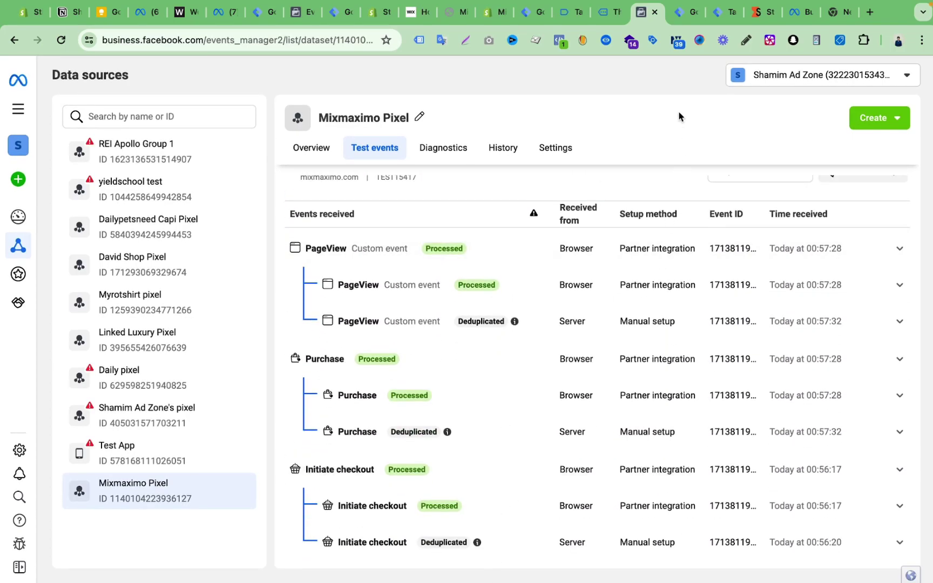
left_click(611, 13)
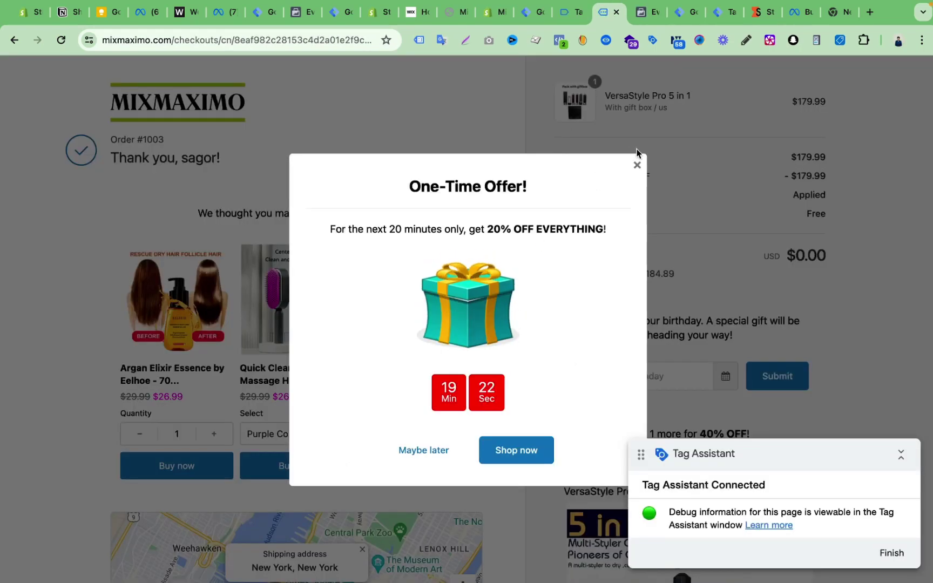
left_click(638, 167)
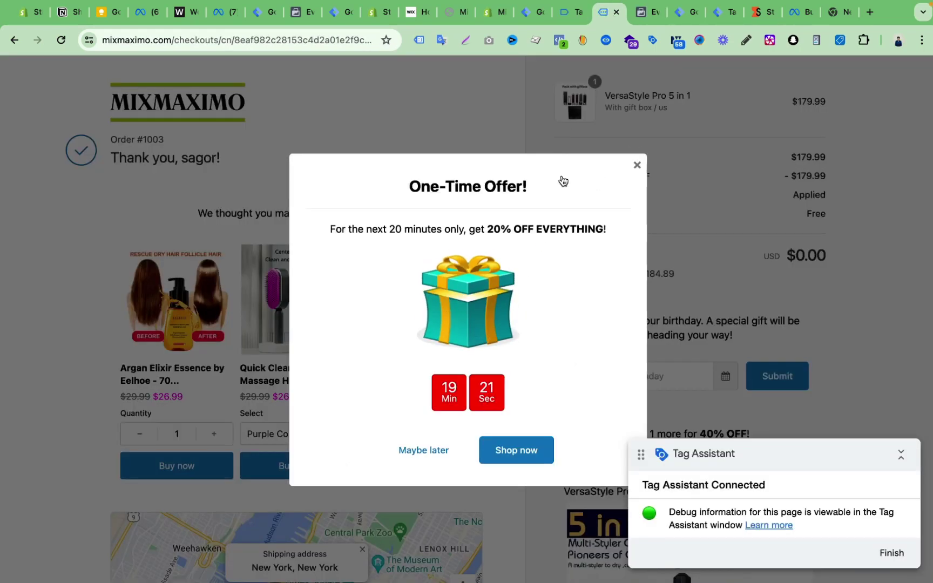
Switch to the other Chrome window and read the Buy Me a Coffee listing for the Shopify Store Conversion Tracking Web & Server GTM Template
key("ctrl+Up")
left_click(471, 70)
left_click(701, 11)
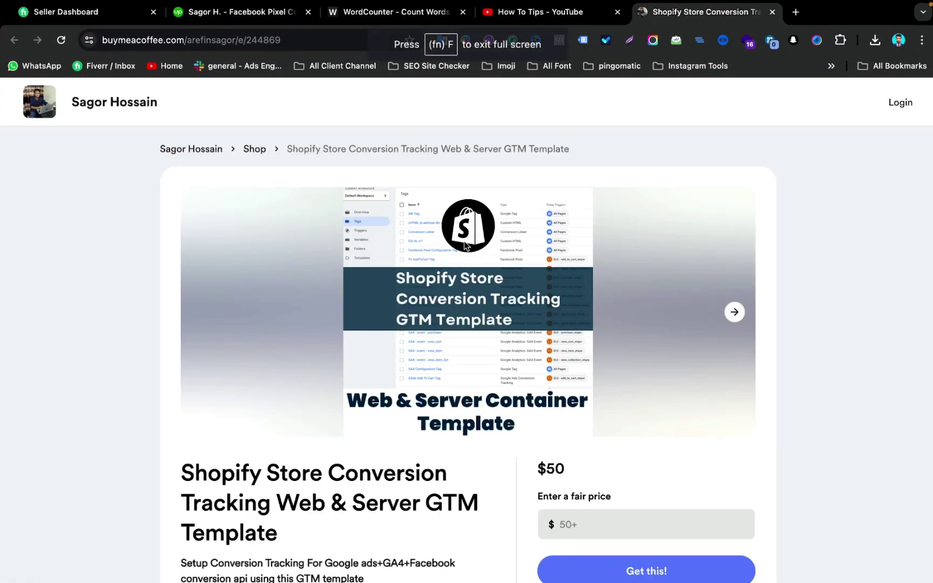
scroll(348, 418, "down", 3)
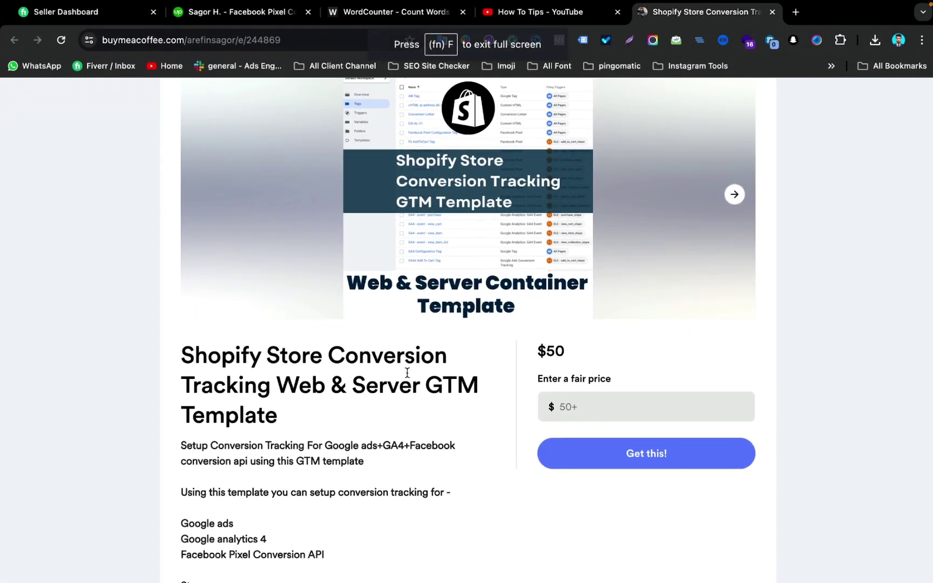
scroll(364, 403, "down", 9)
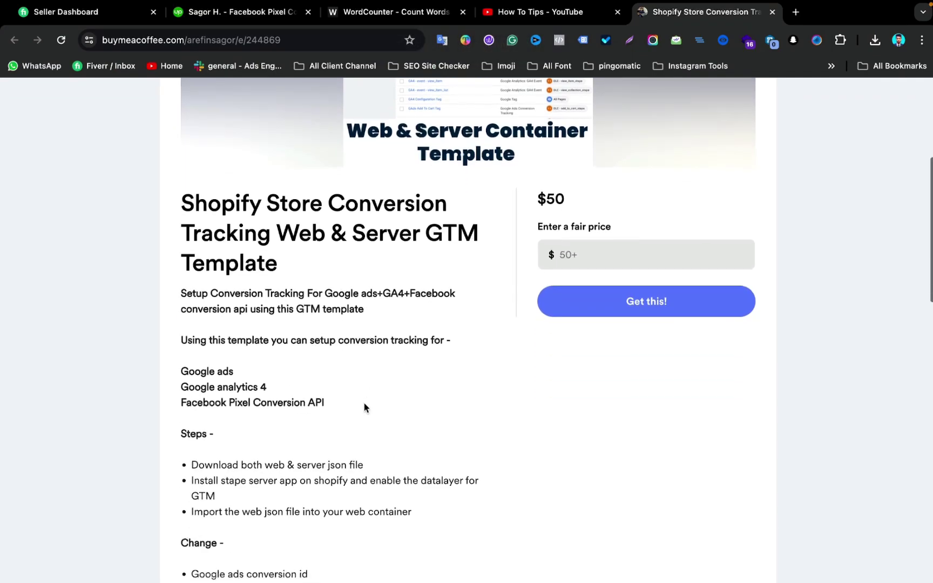
scroll(364, 403, "up", 3)
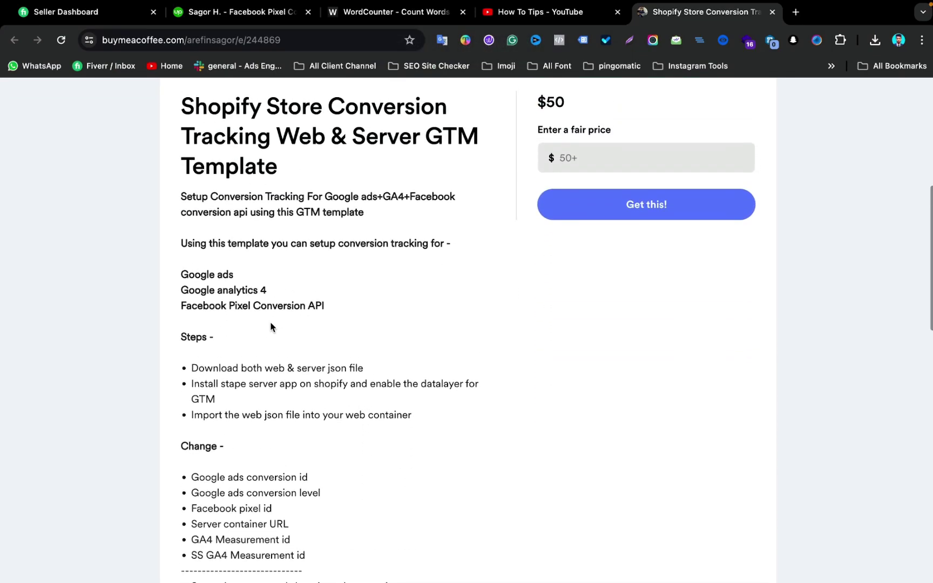
Highlight Google analytics 4 and Google ads among the template's supported platforms, and review the listing's preview image and price section
left_click_drag(182, 292, 294, 297)
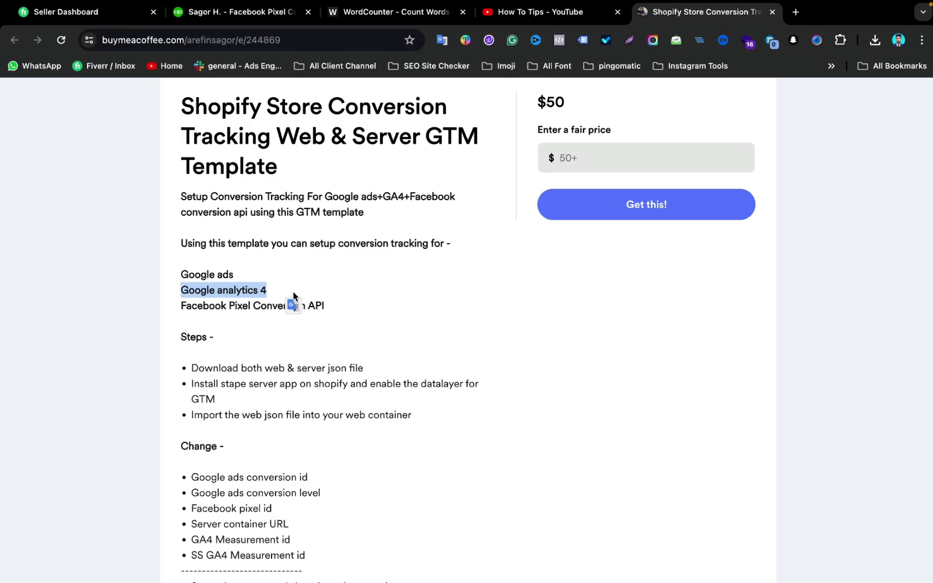
left_click_drag(182, 273, 316, 277)
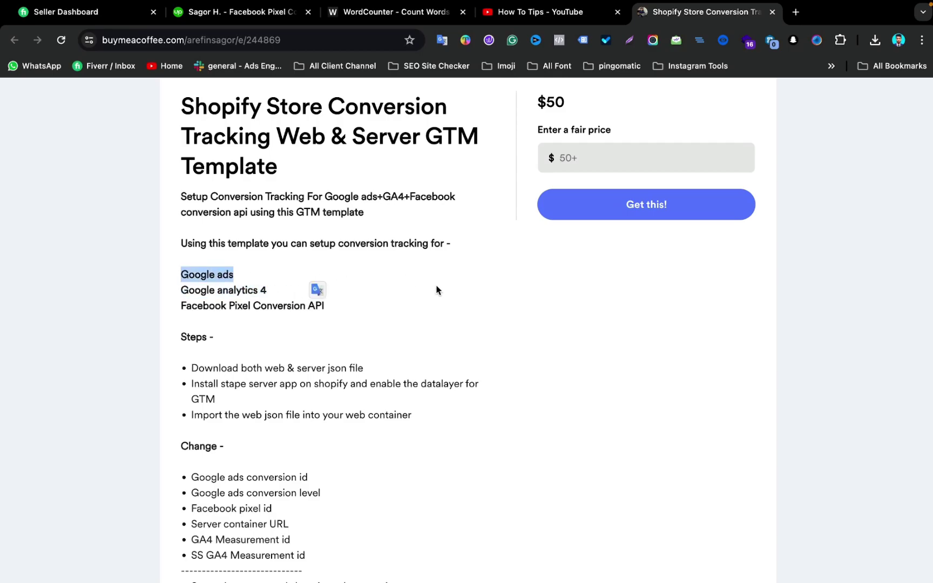
left_click(393, 297)
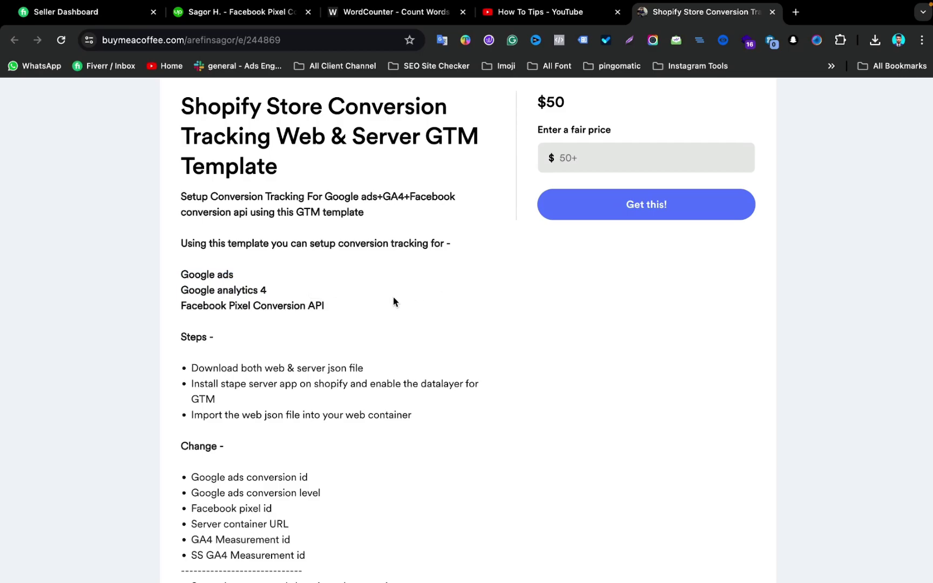
scroll(394, 300, "up", 7)
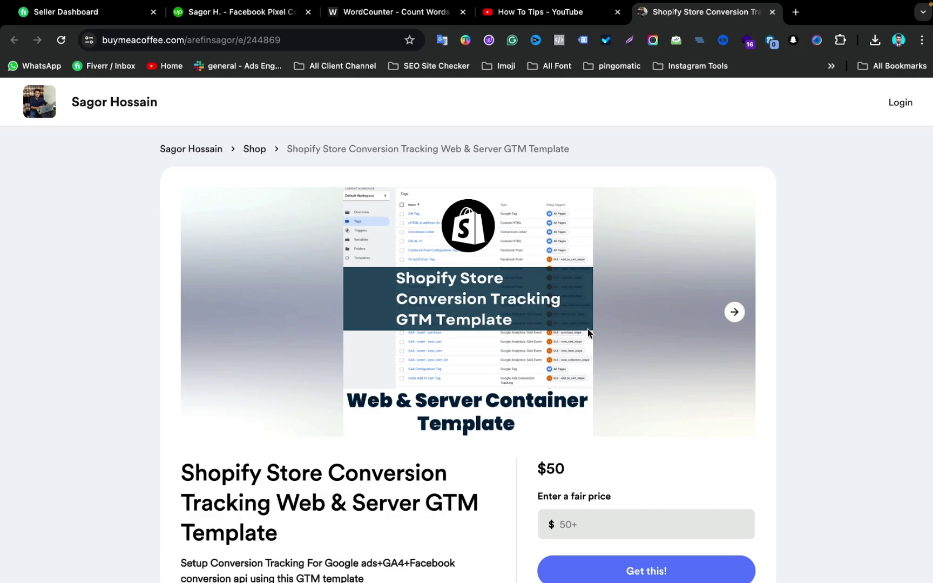
scroll(588, 330, "down", 2)
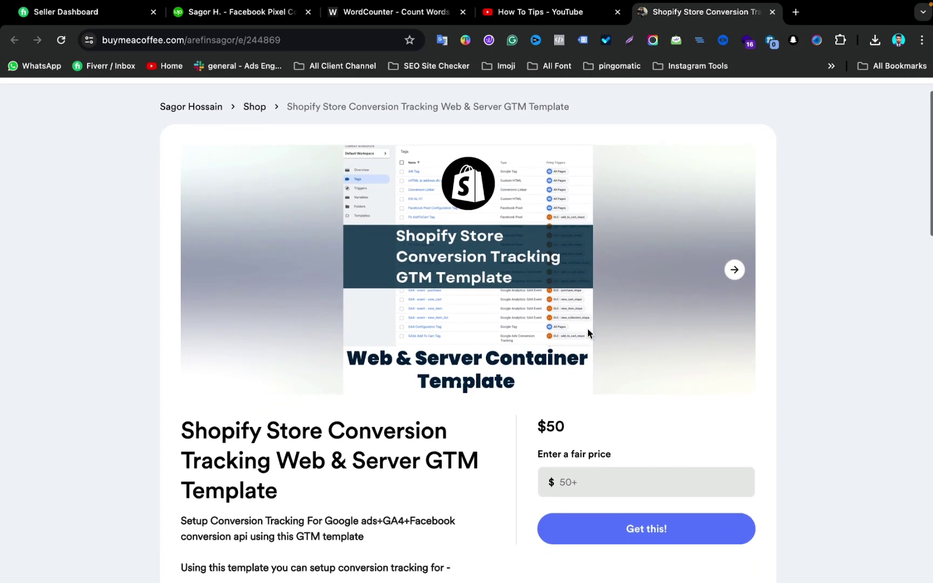